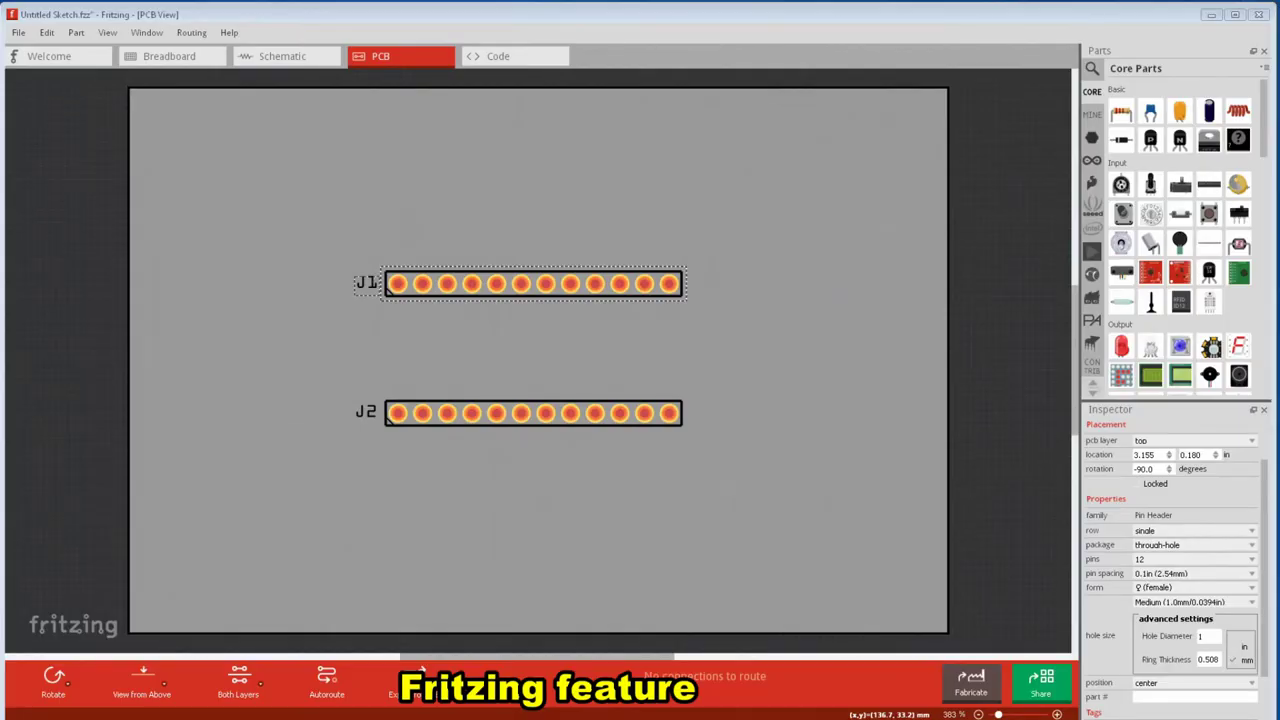
- Draw three straight traces on the top layer connecting pins 1, 3 and 5 of J1 to the matching pins of J2
click(921, 419)
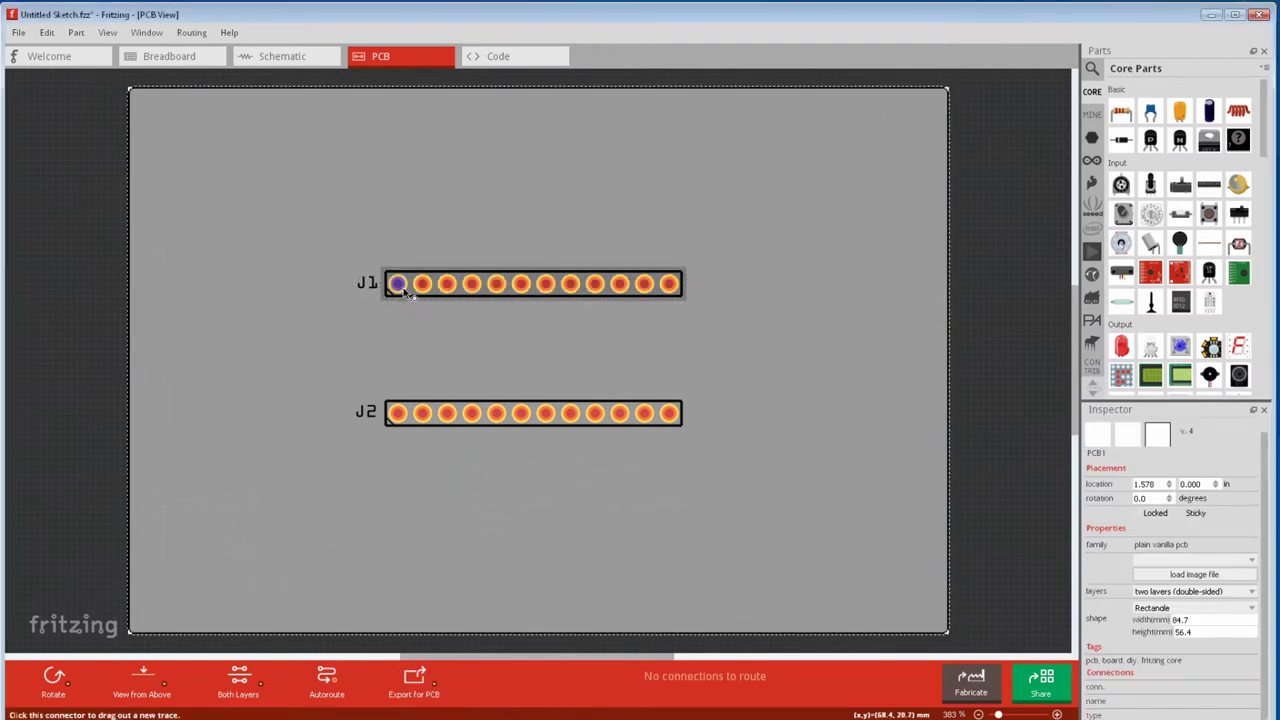
drag(397, 283, 397, 413)
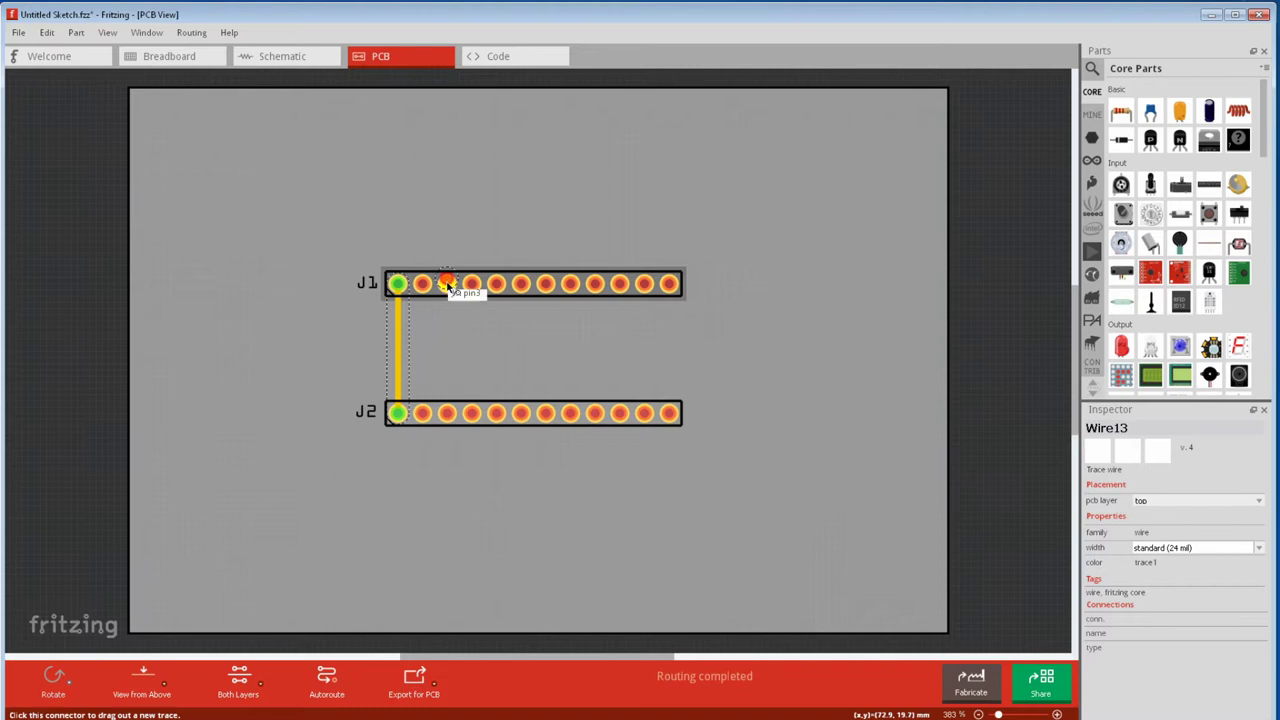
drag(447, 283, 447, 413)
drag(496, 283, 498, 417)
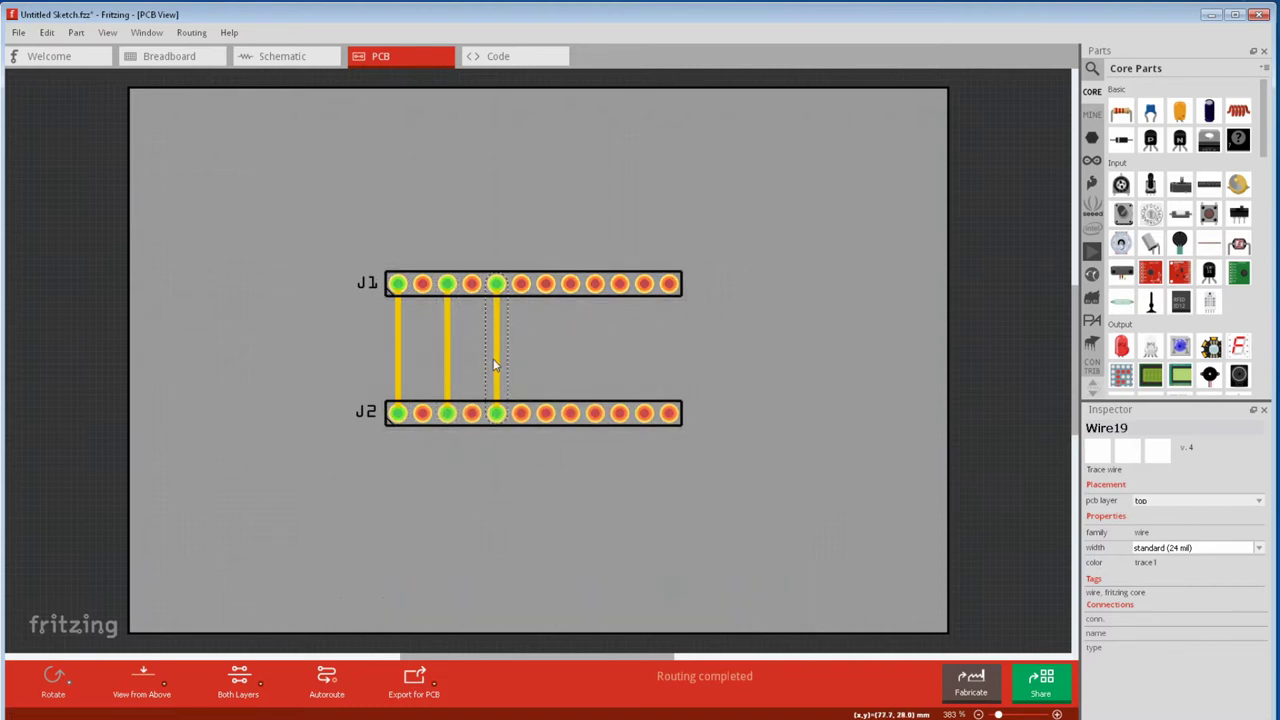
- Set the PCB layer of the trace between the pins 5 of J1 and J2 to bottom
click(1259, 501)
click(1249, 513)
click(1259, 503)
click(1253, 514)
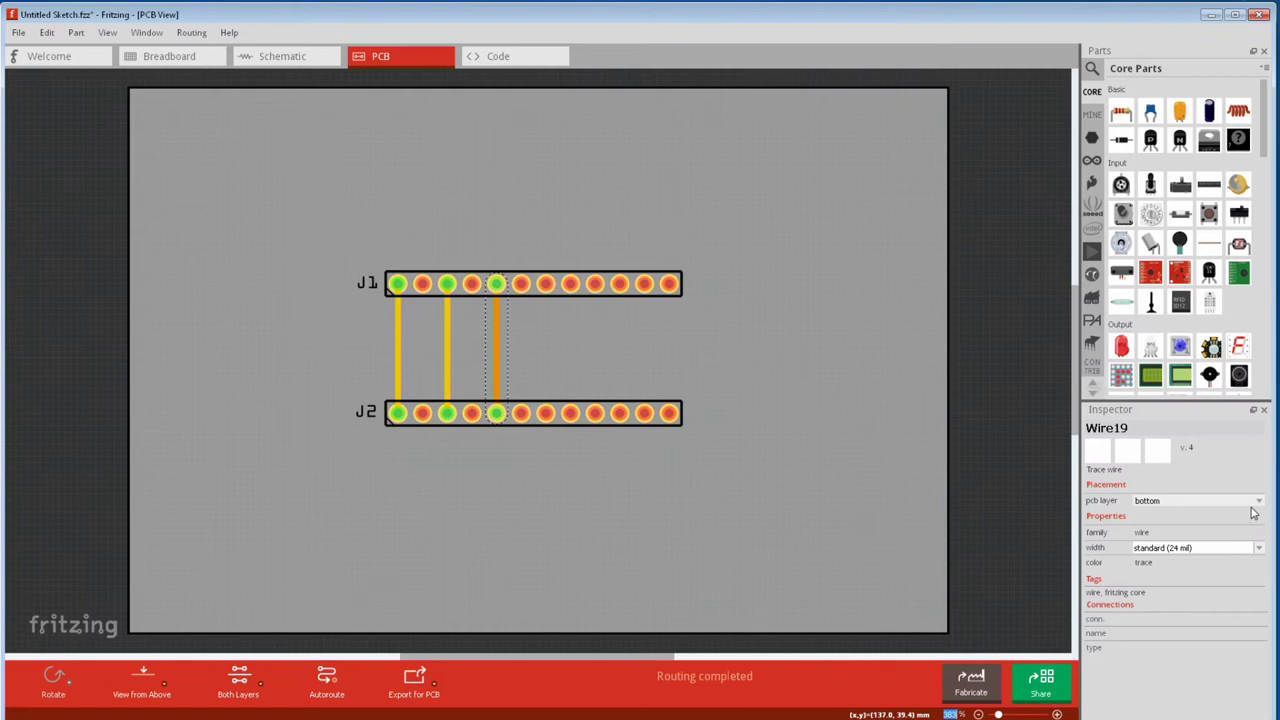
- Make the bottom layer active, draw traces joining pins 7, 9 and 11 of J1 and J2, and make both layers active again
click(230, 684)
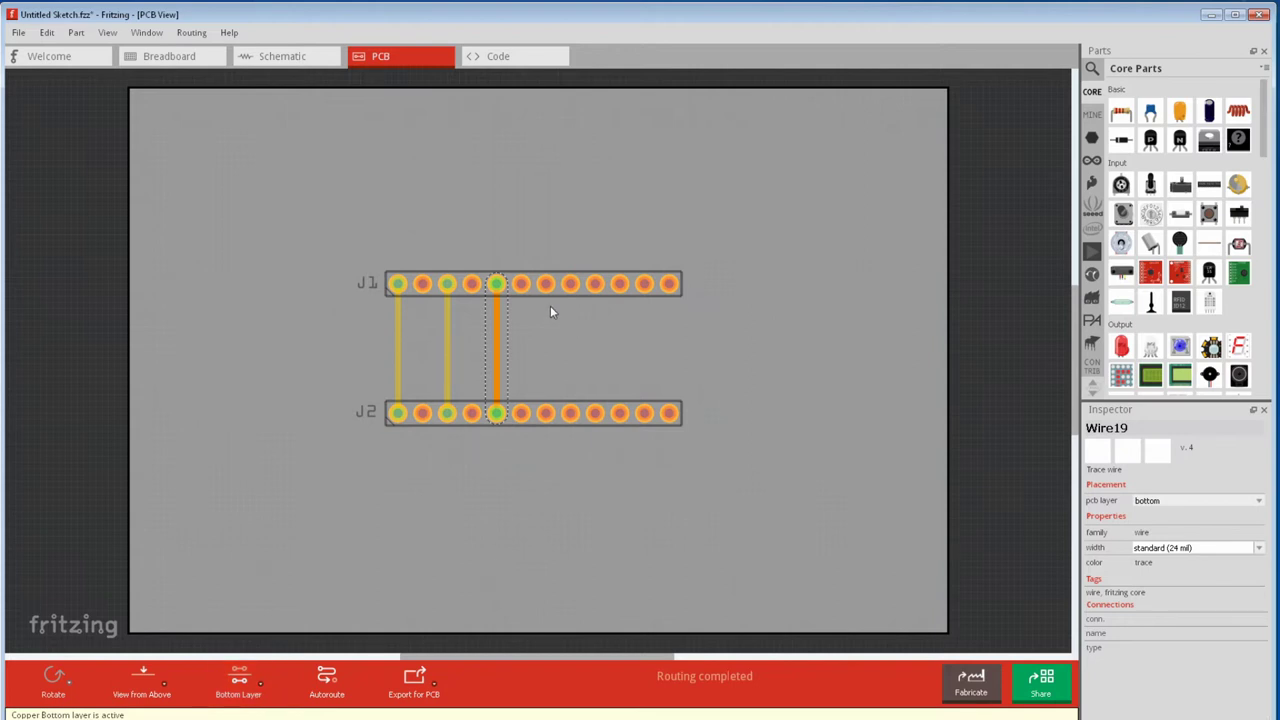
drag(544, 290, 546, 413)
drag(594, 287, 598, 415)
drag(644, 285, 645, 409)
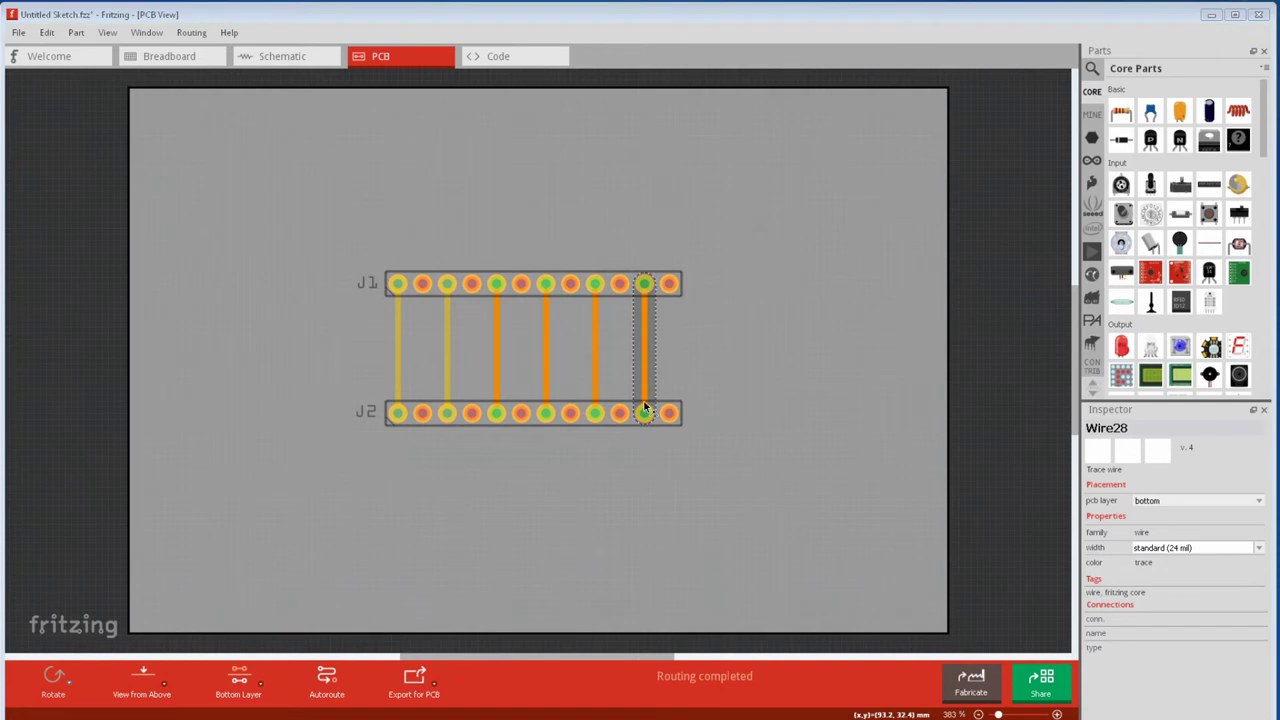
click(248, 672)
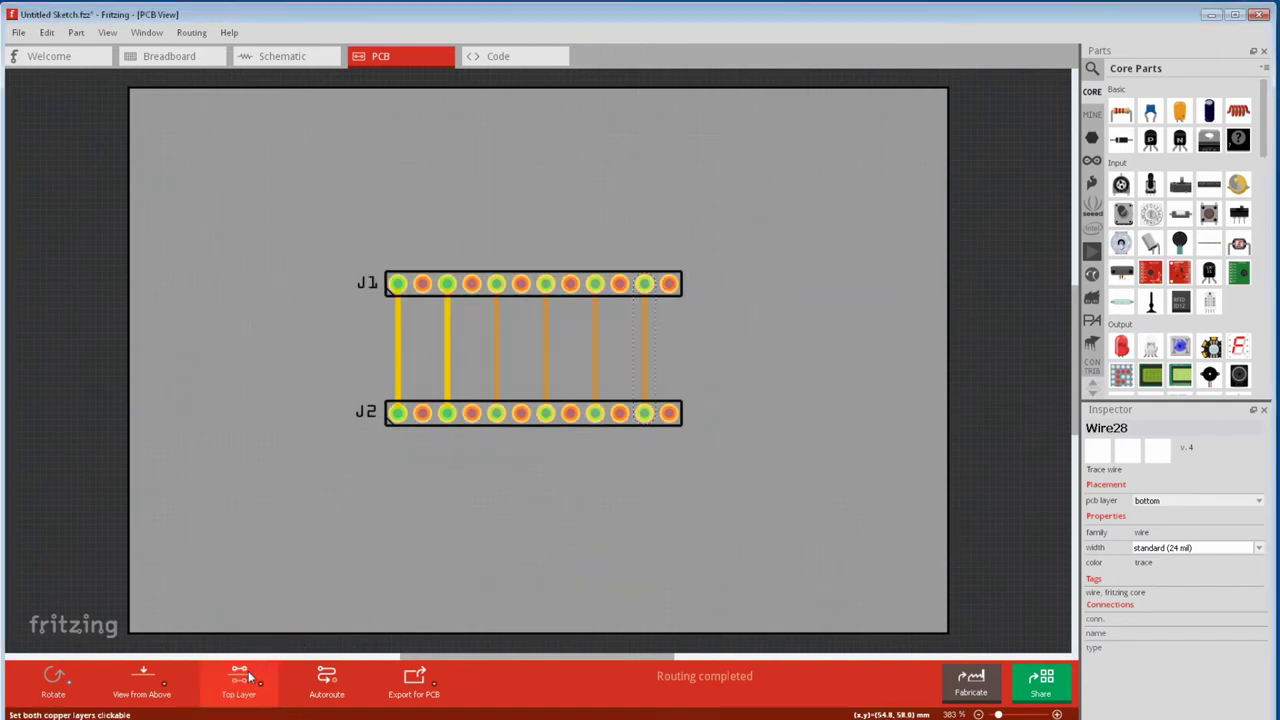
click(248, 671)
- Set the board to one layer (single-sided), and restore it to two layers (double-sided)
click(812, 450)
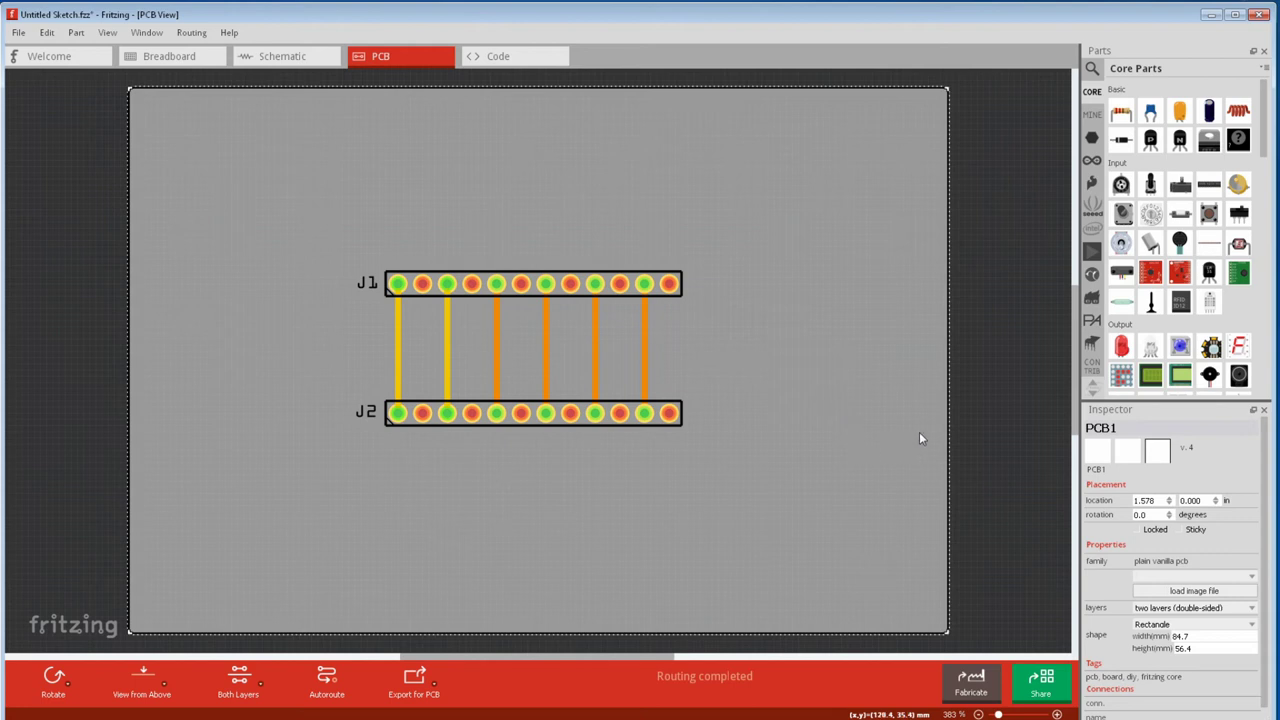
click(1242, 609)
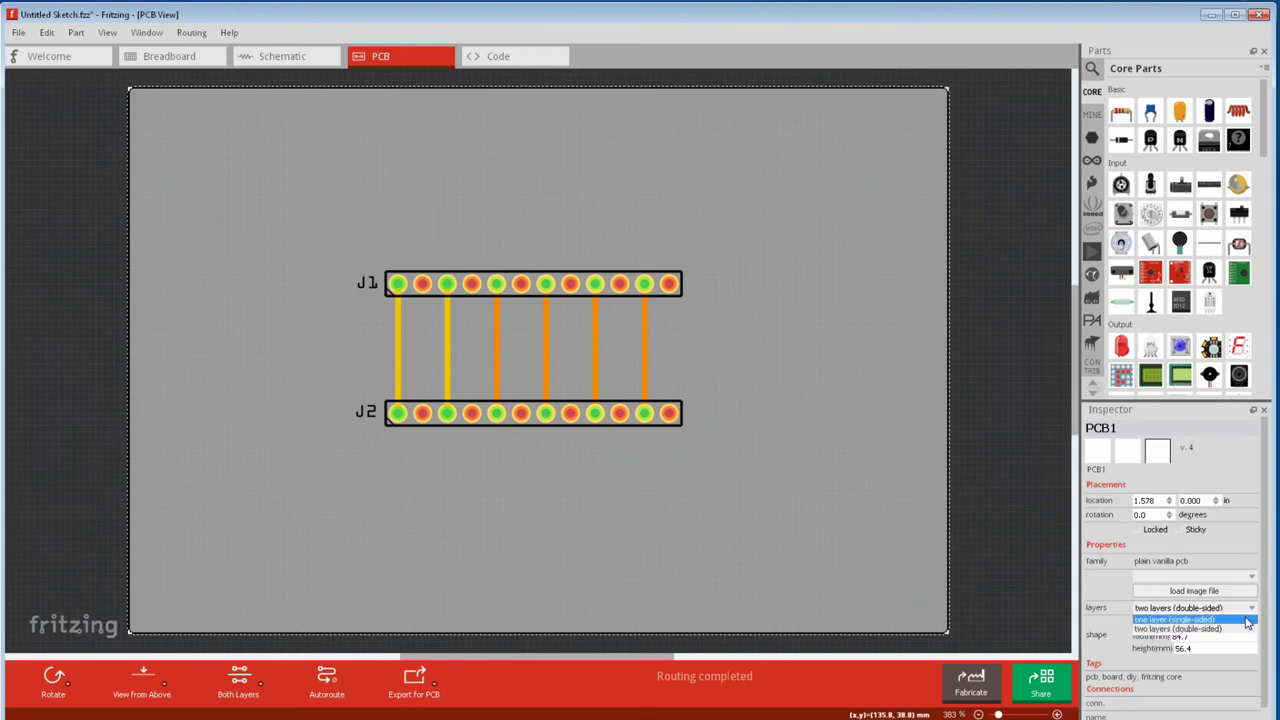
click(1247, 620)
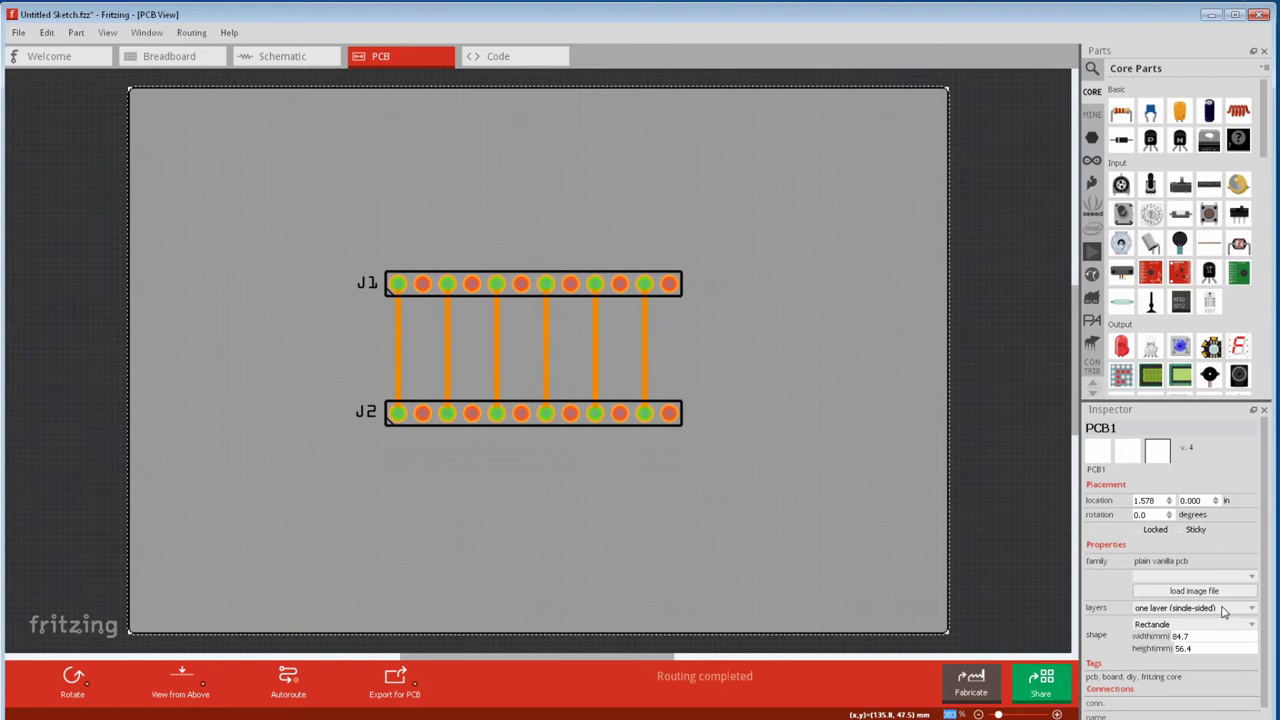
scroll(1222, 608, down, 1)
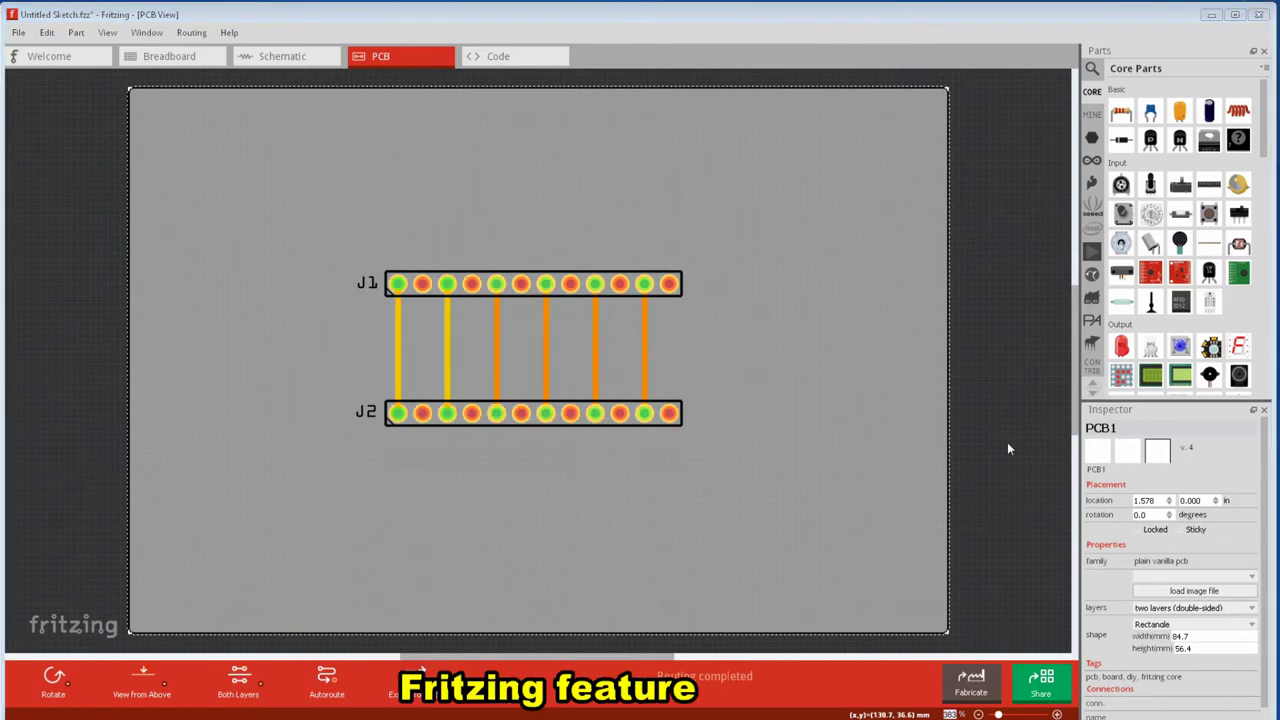
- Set a custom width of 128 mil for the trace joining pin 11 of J1 and J2
click(647, 362)
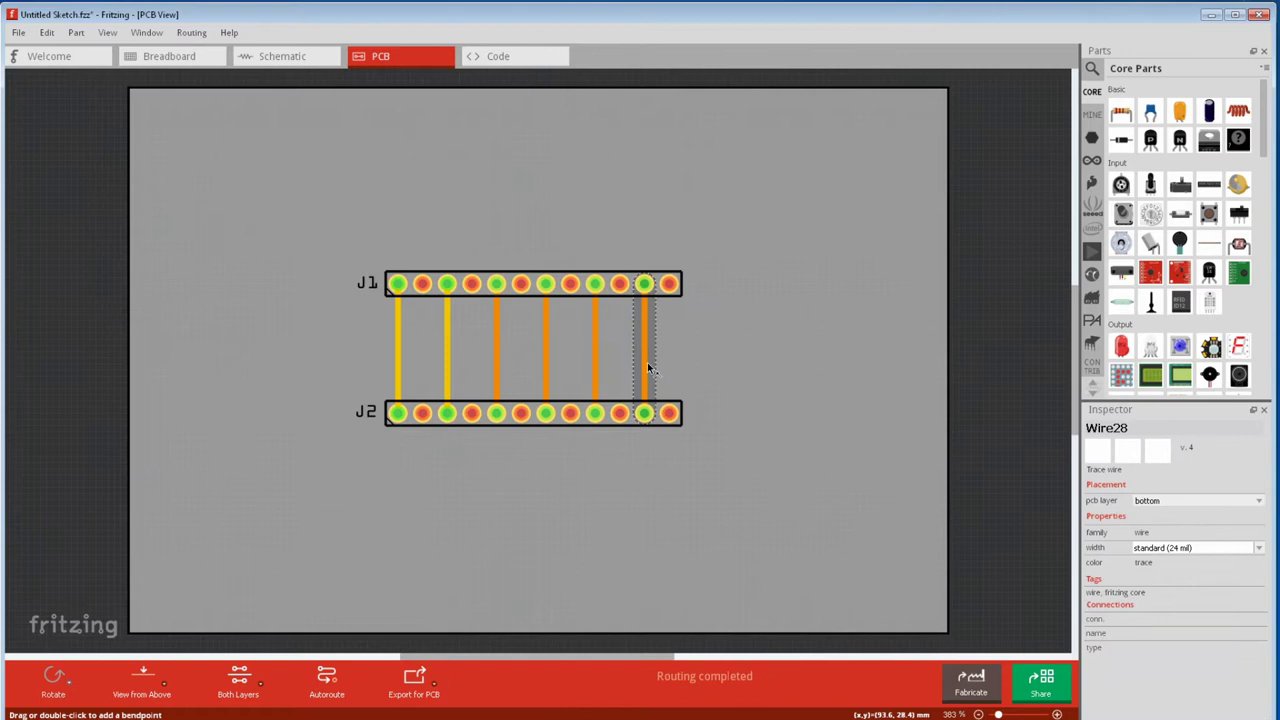
click(1259, 548)
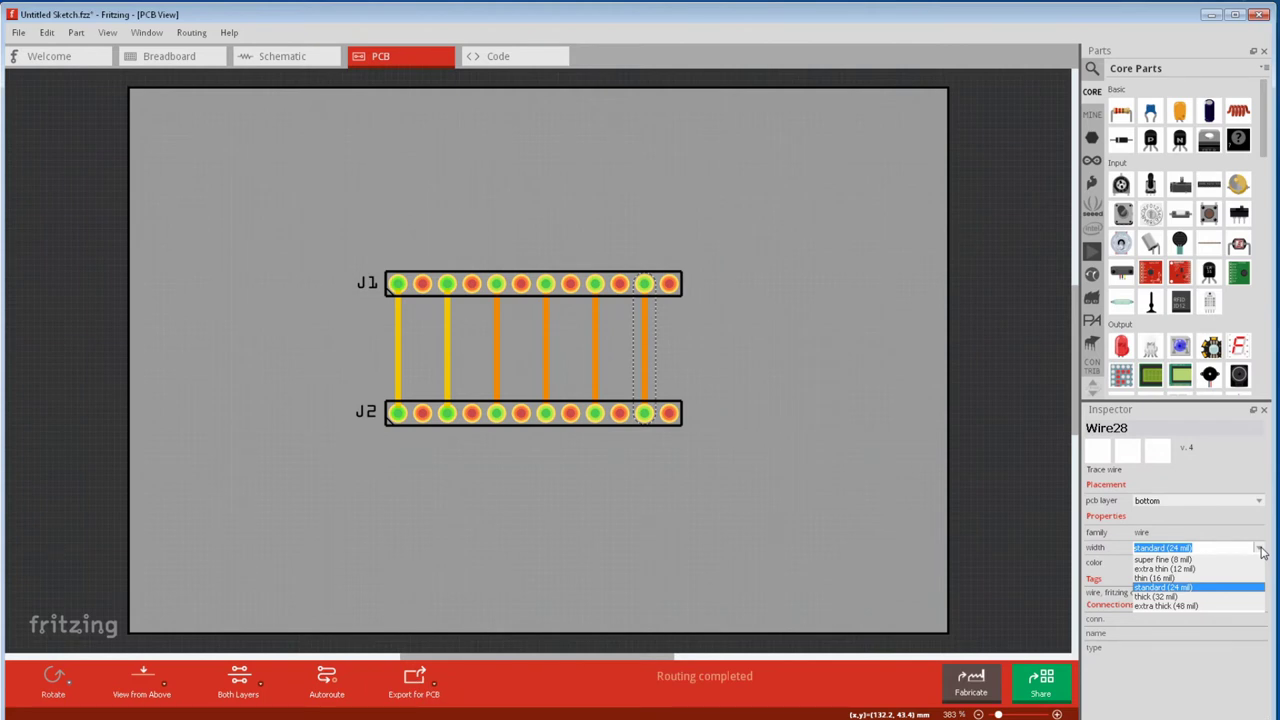
click(1220, 550)
text(12)
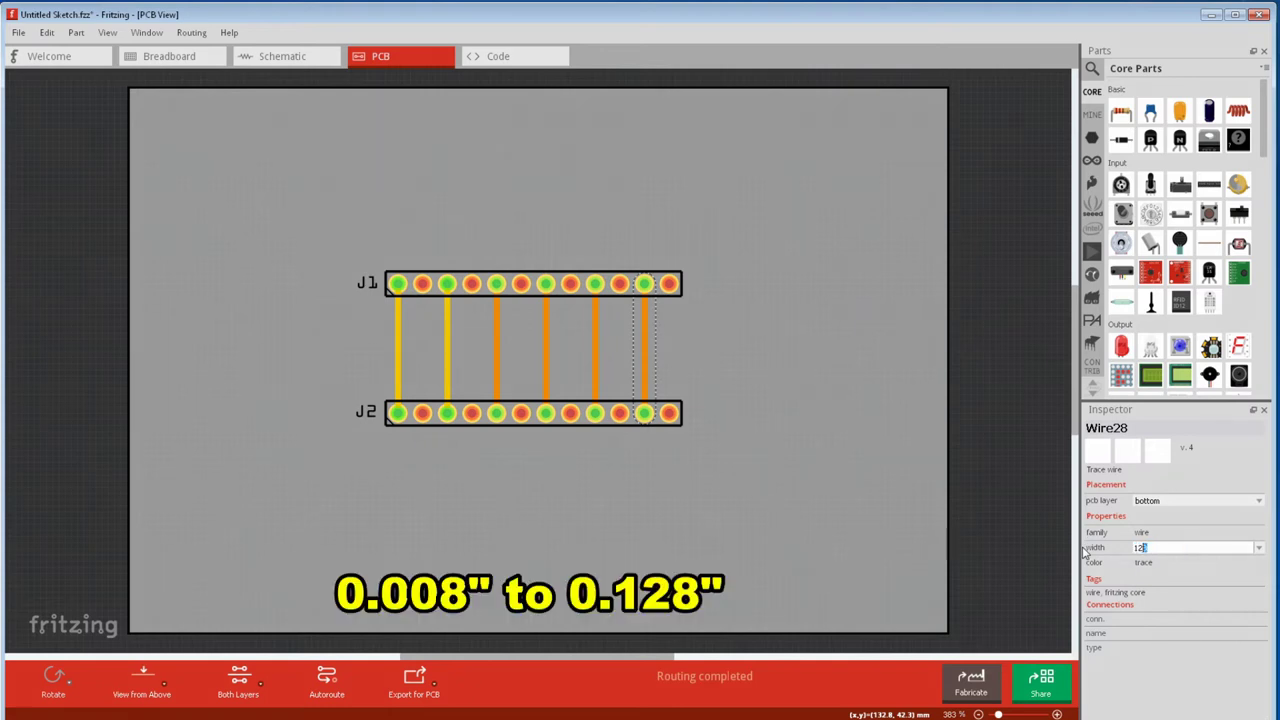
text(8)
key(Return)
- Select all traces on the board and set their width to extra thick (48 mil)
click(546, 355)
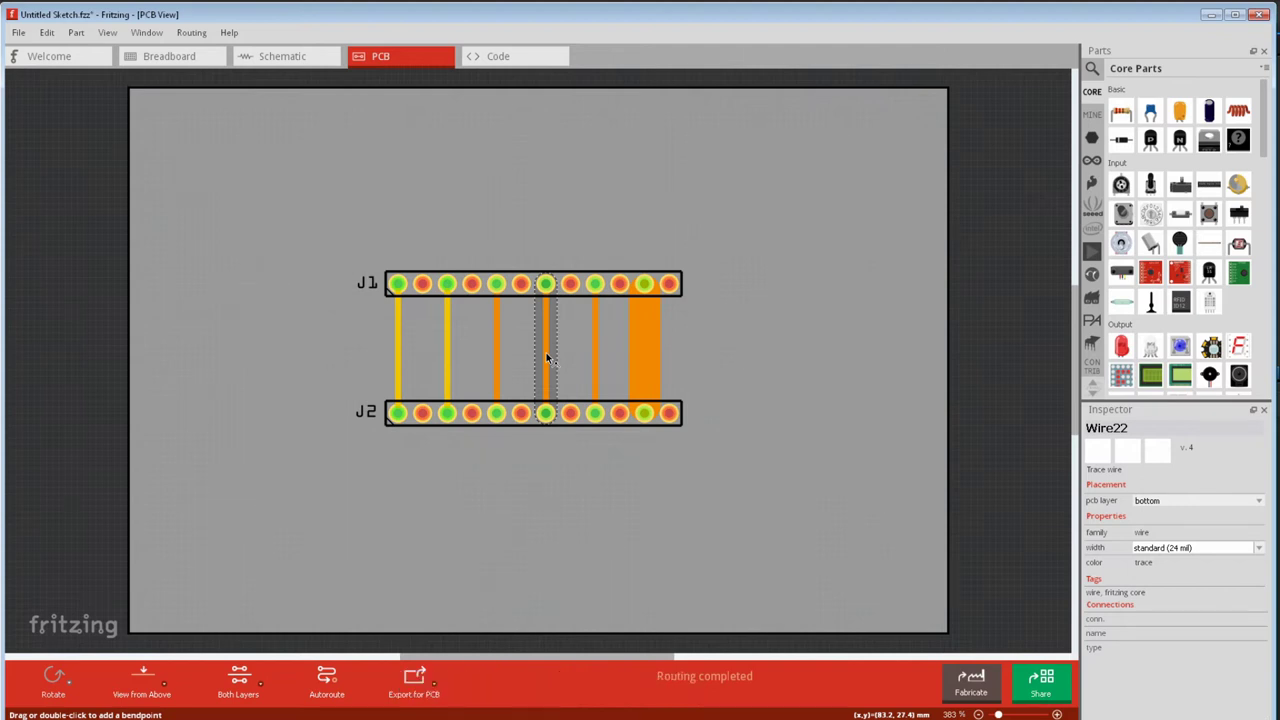
click(191, 32)
click(249, 207)
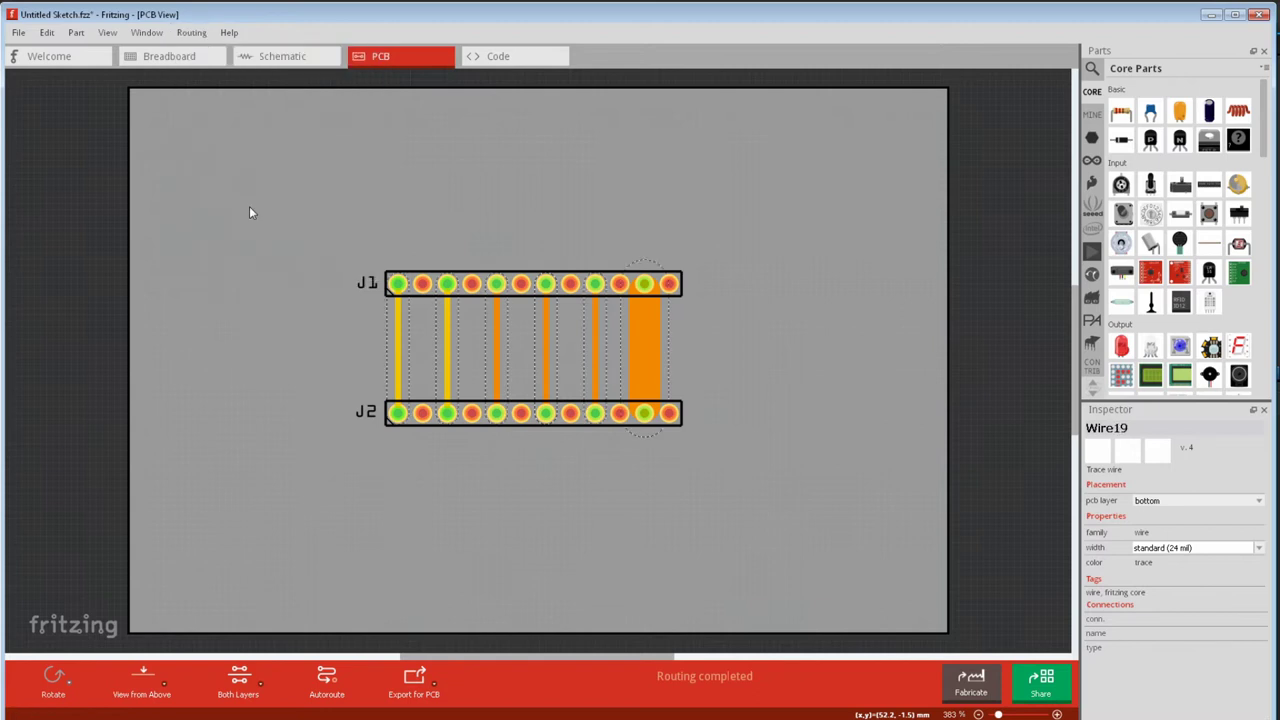
click(1258, 548)
click(1206, 607)
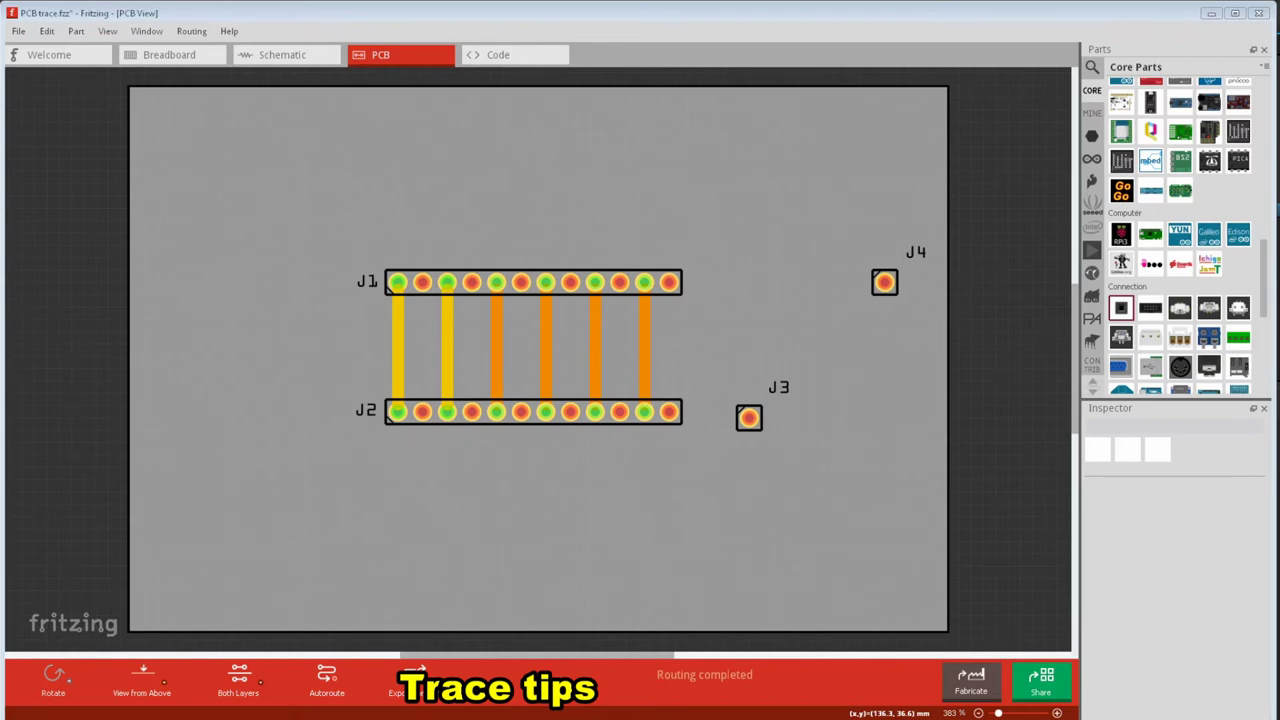
- Check the grid size setting for the PCB view
click(107, 31)
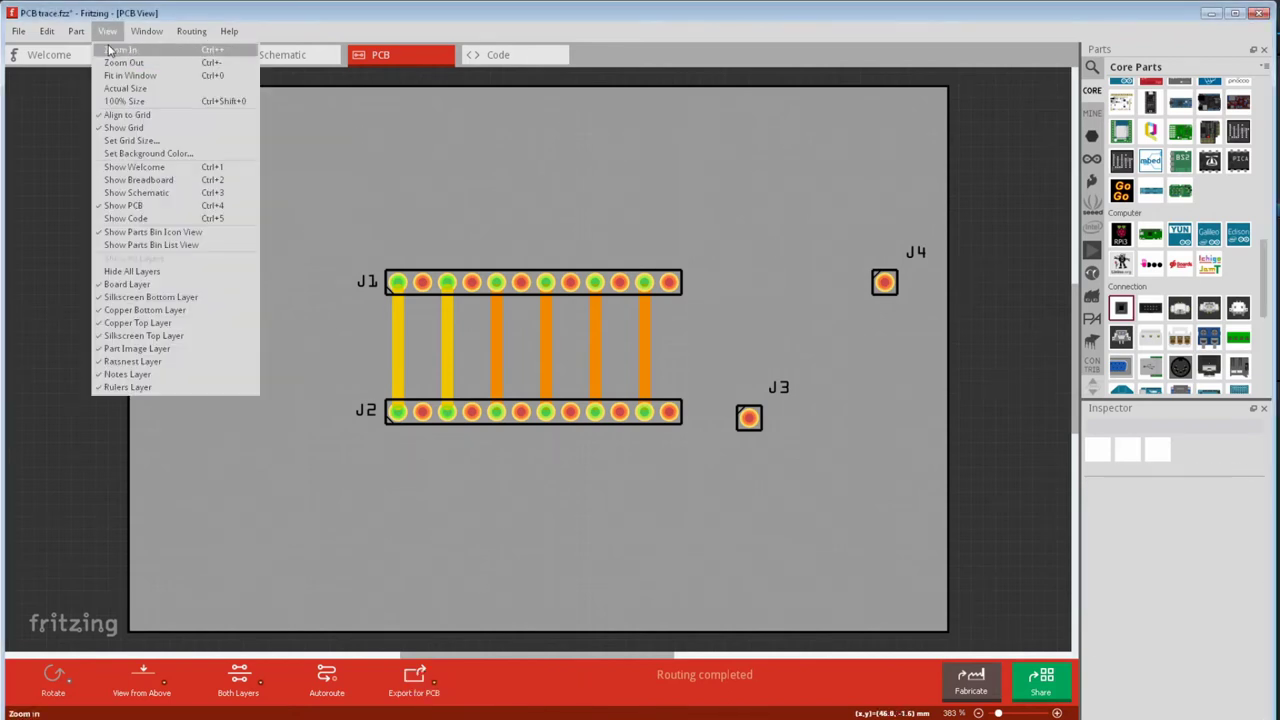
click(137, 143)
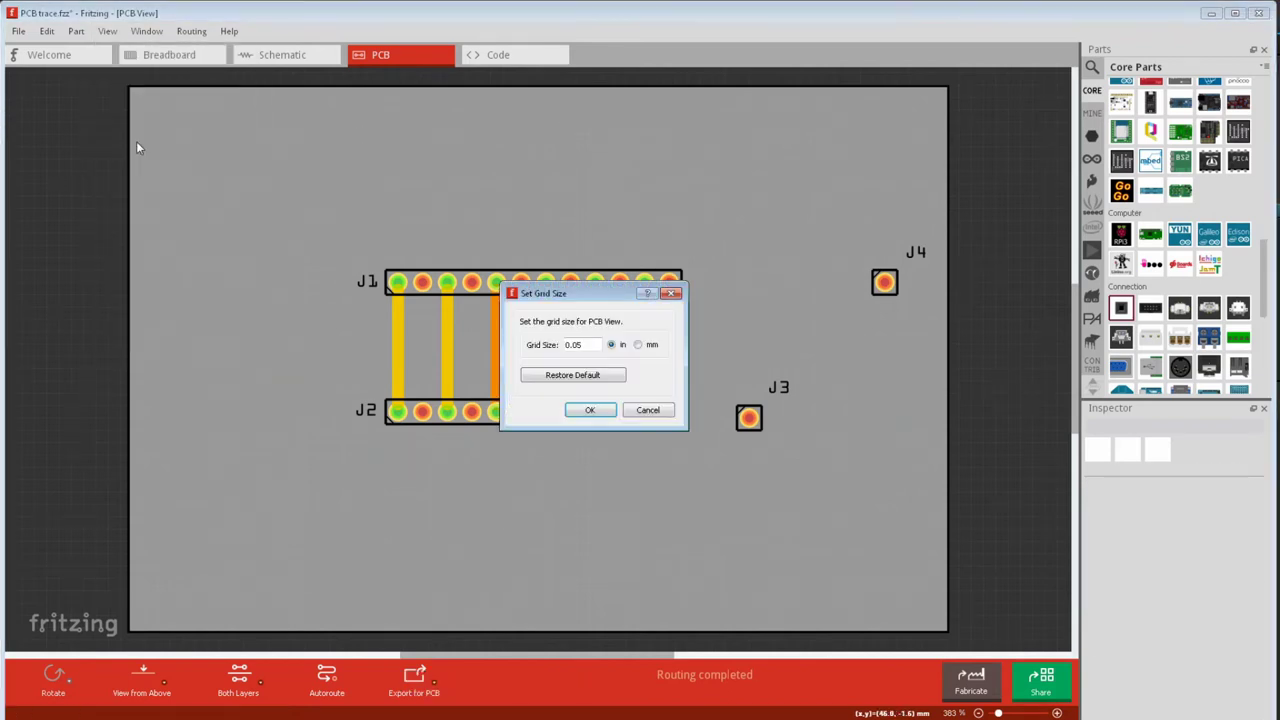
click(590, 411)
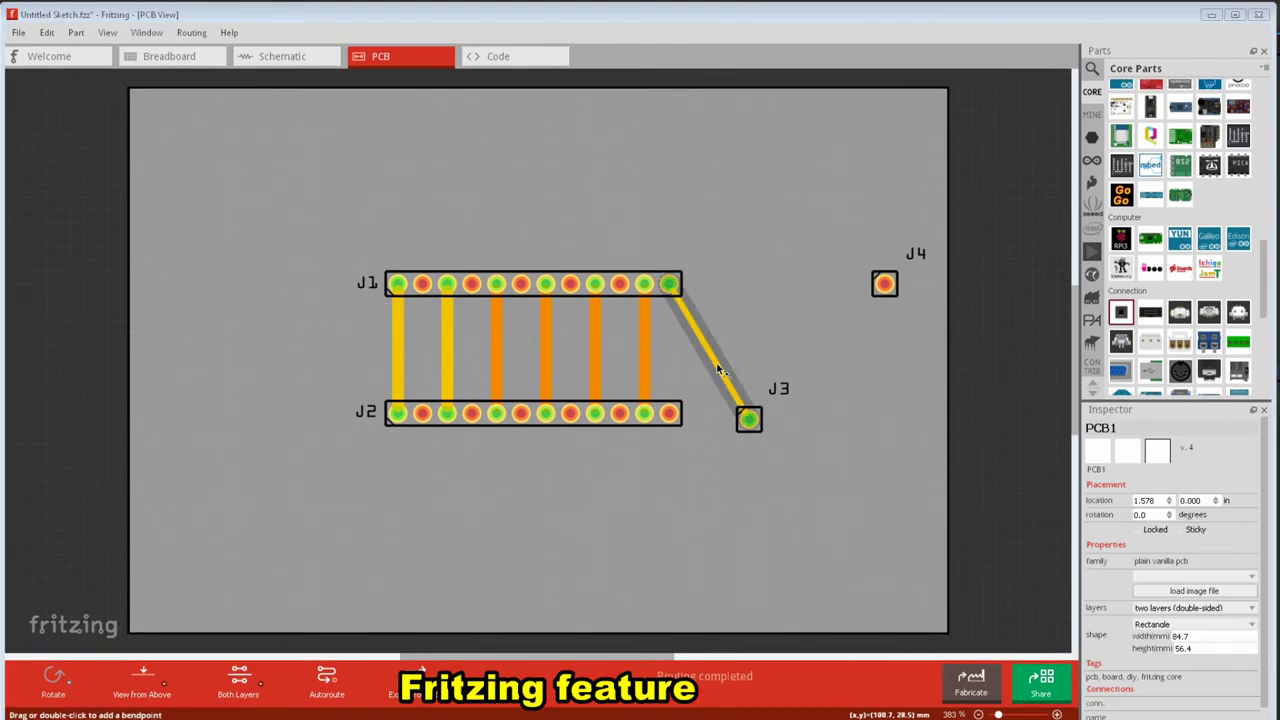
- Bend the trace between J1 and J3, then branch a trace with its own angled bend from that bend point to J4
mouse_move(717, 362)
mouse_down()
mouse_move(755, 280)
mouse_move(612, 250)
mouse_move(657, 345)
mouse_move(734, 357)
mouse_move(735, 376)
mouse_up()
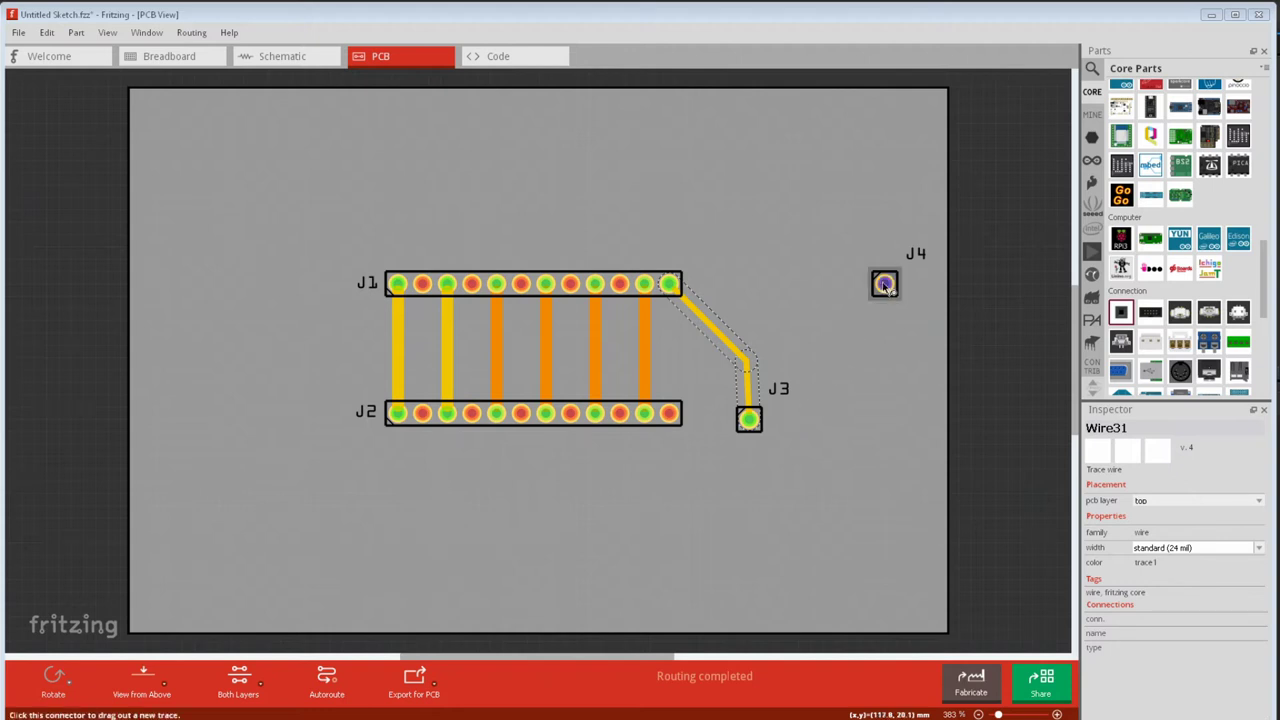
alt+click(747, 361)
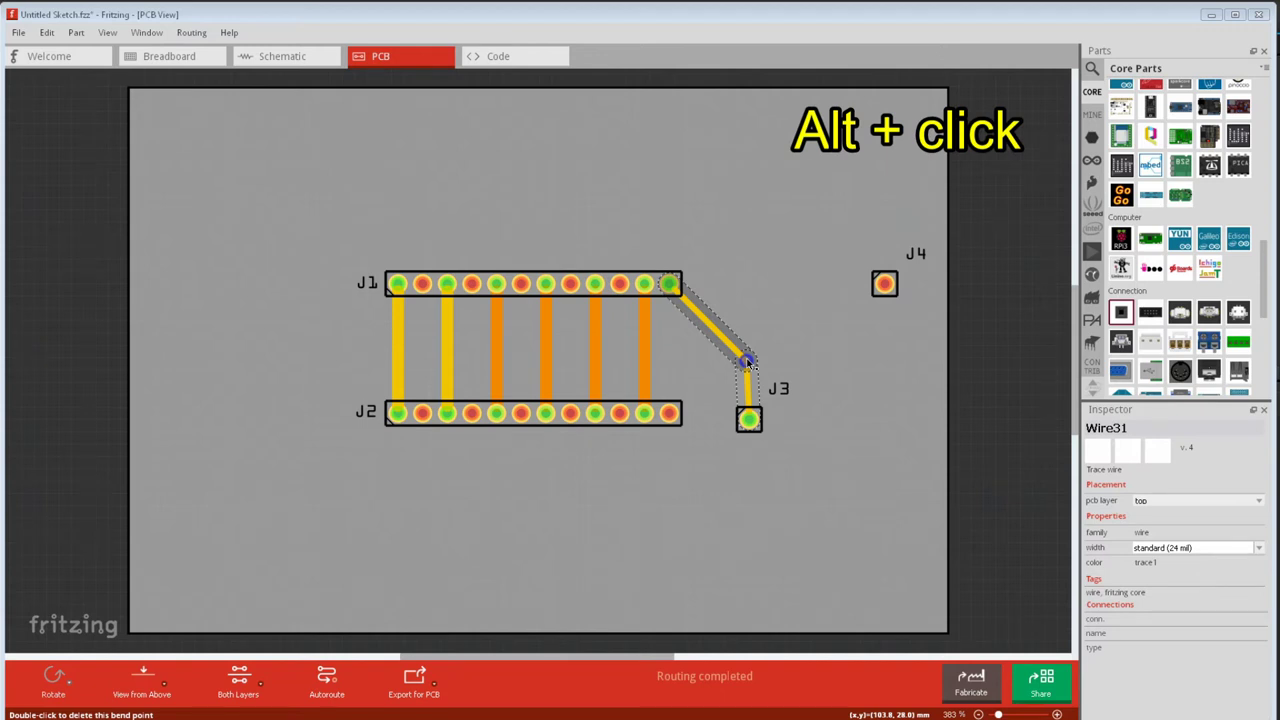
mouse_move(747, 362)
alt+mouse_down()
mouse_move(890, 286)
mouse_move(801, 276)
alt+mouse_up()
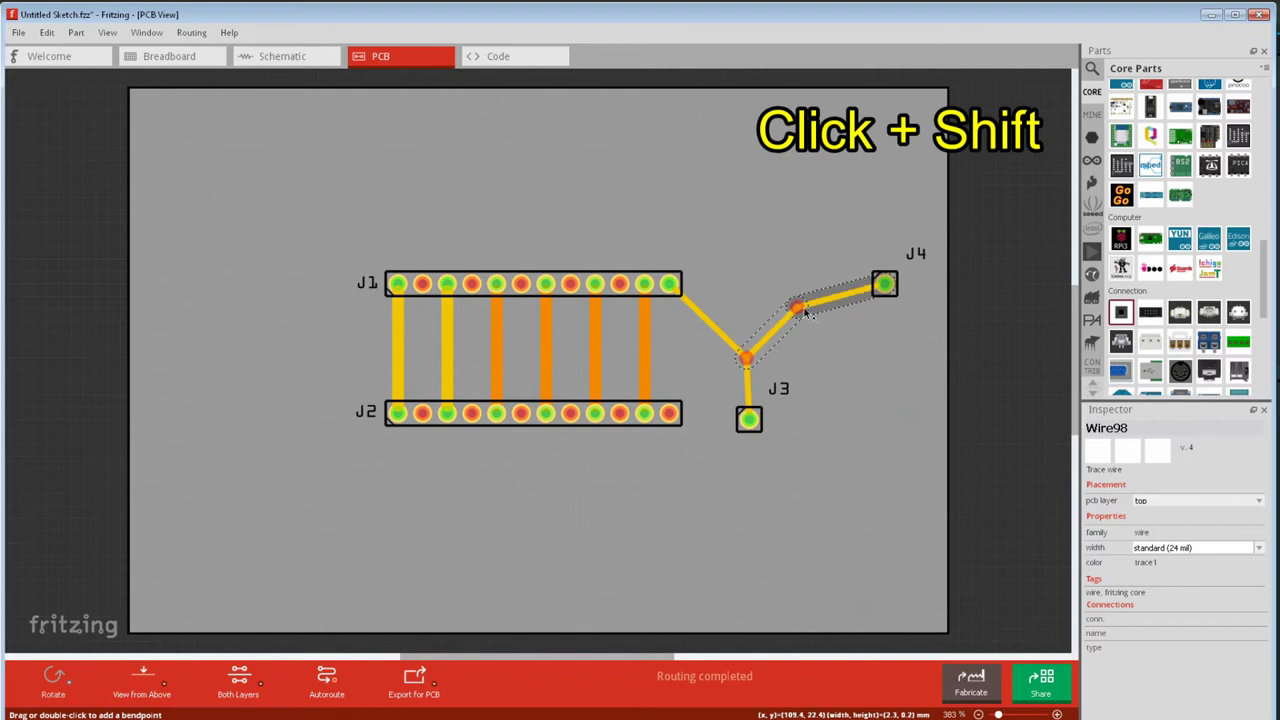
shift+drag(814, 319, 831, 303)
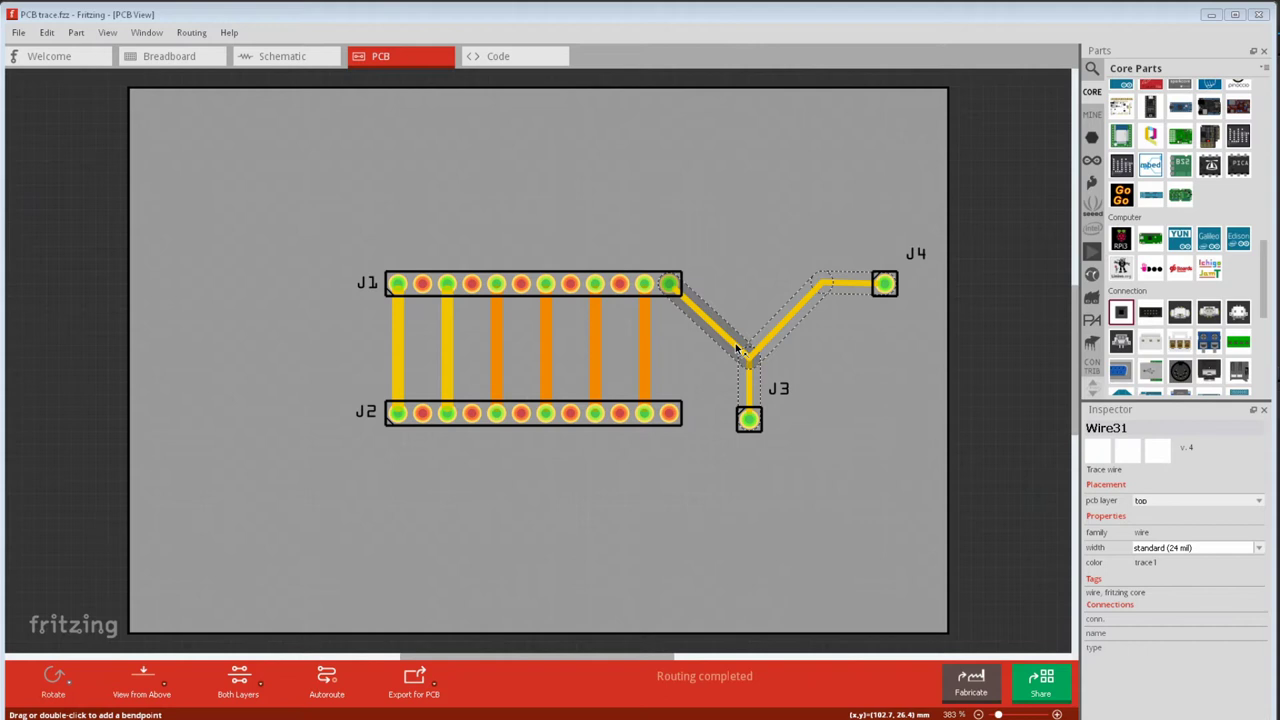
- Add a bend point on the diagonal trace from J1 and branch a new trace from it to pin 12 of J2
right_click(737, 348)
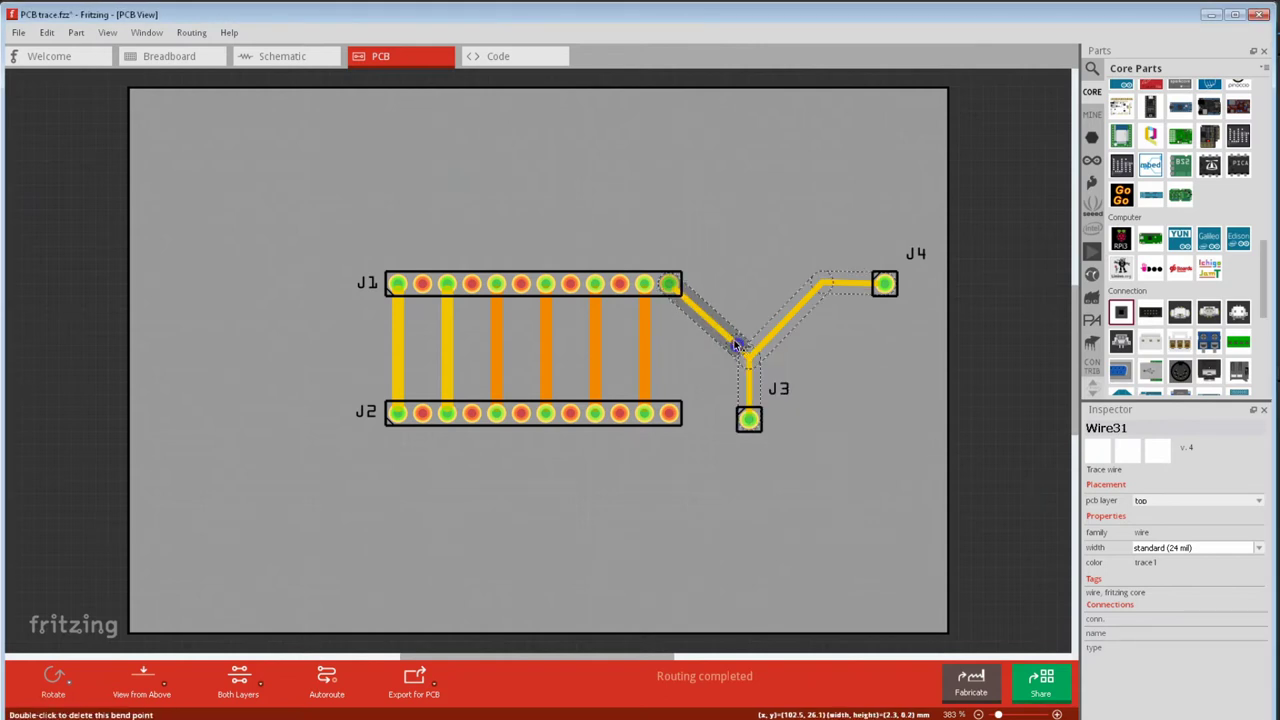
alt+drag(735, 345, 676, 418)
click(723, 468)
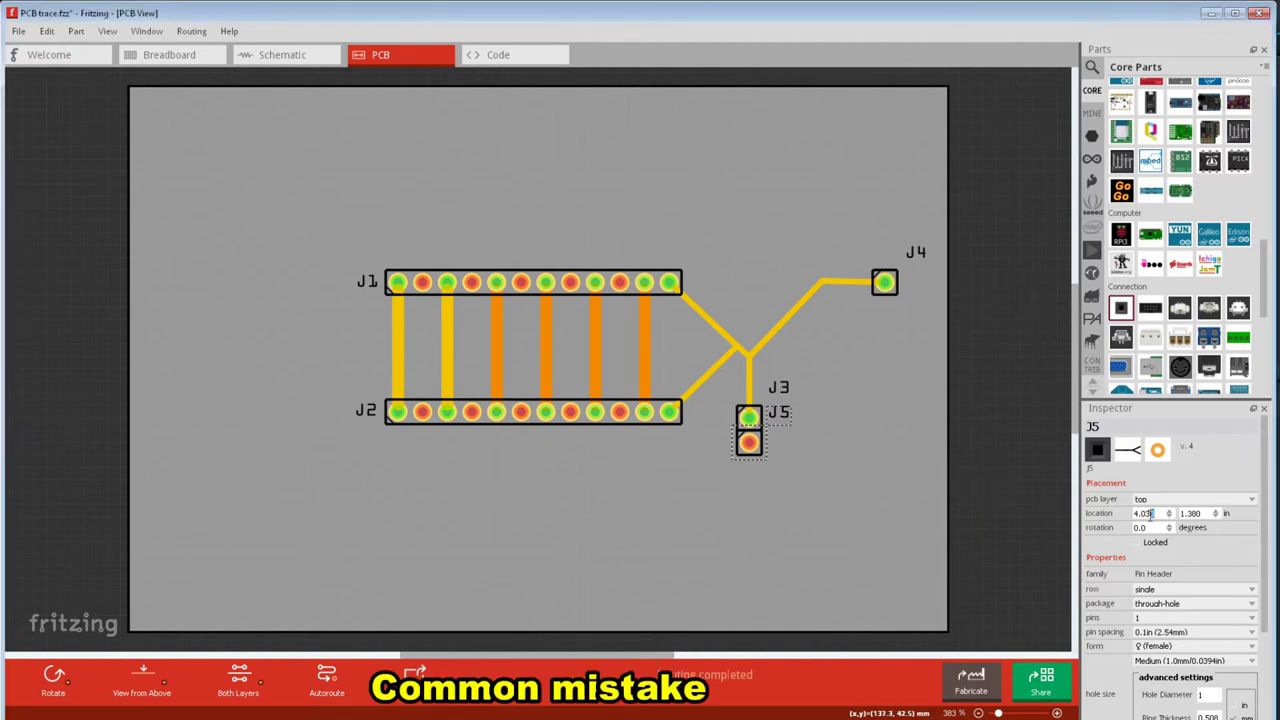
- Set the horizontal location of the J5 header to 4.030 in and try a constrained move of the part
double_click(1160, 512)
click(1156, 513)
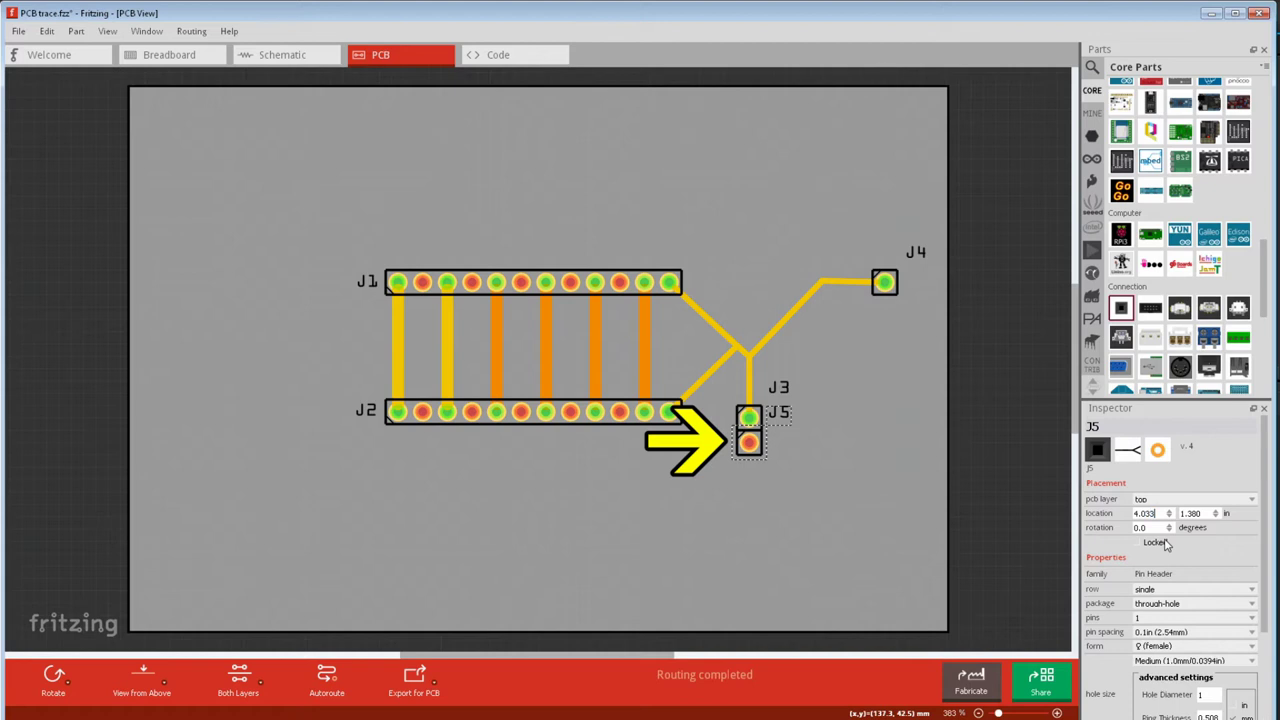
key(Return)
text(4.030)
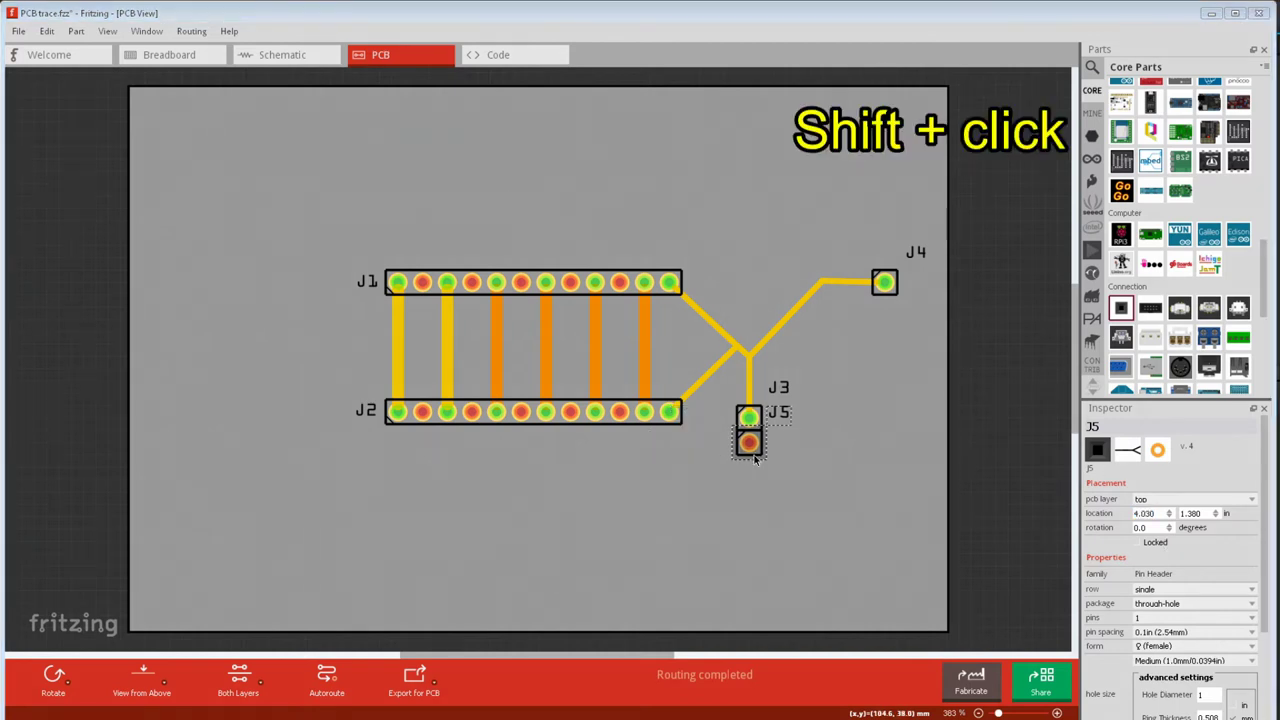
shift+drag(756, 458, 920, 514)
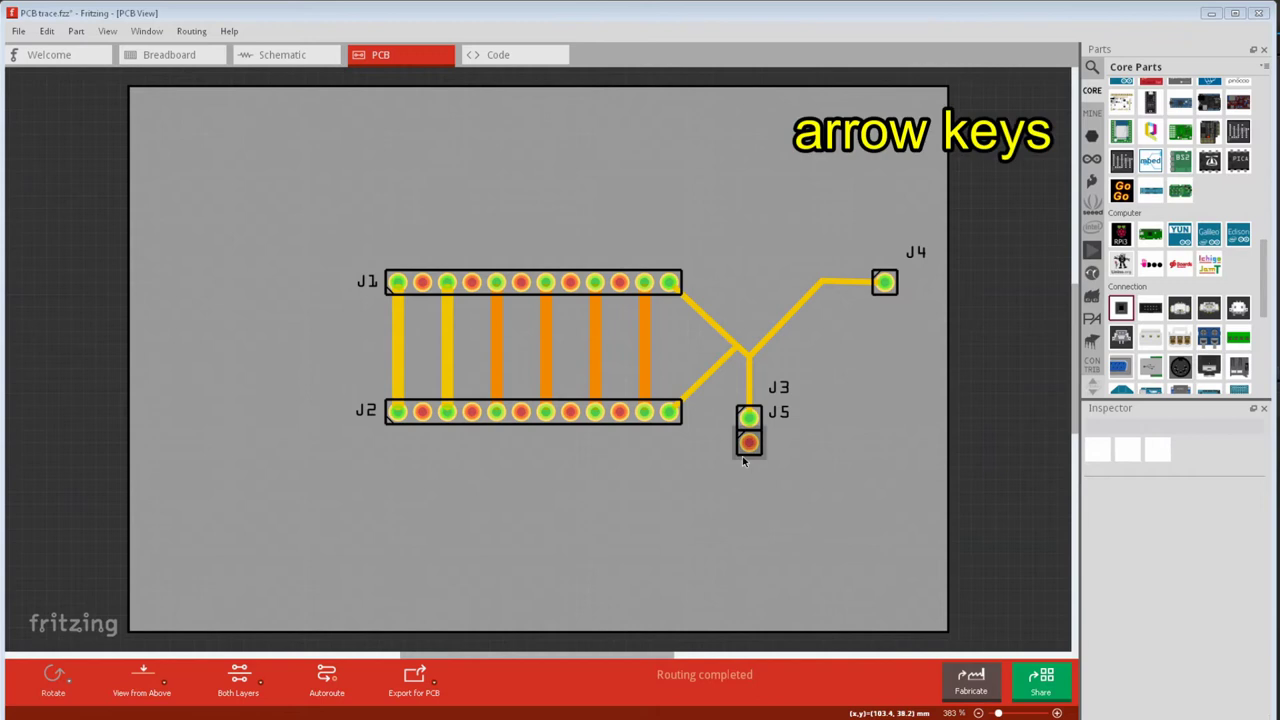
- Nudge the J5 header four grid steps to the right, to a horizontal location of 4.230 in
click(742, 456)
key(Right)
key(Right)
key(Right)
key(Right)
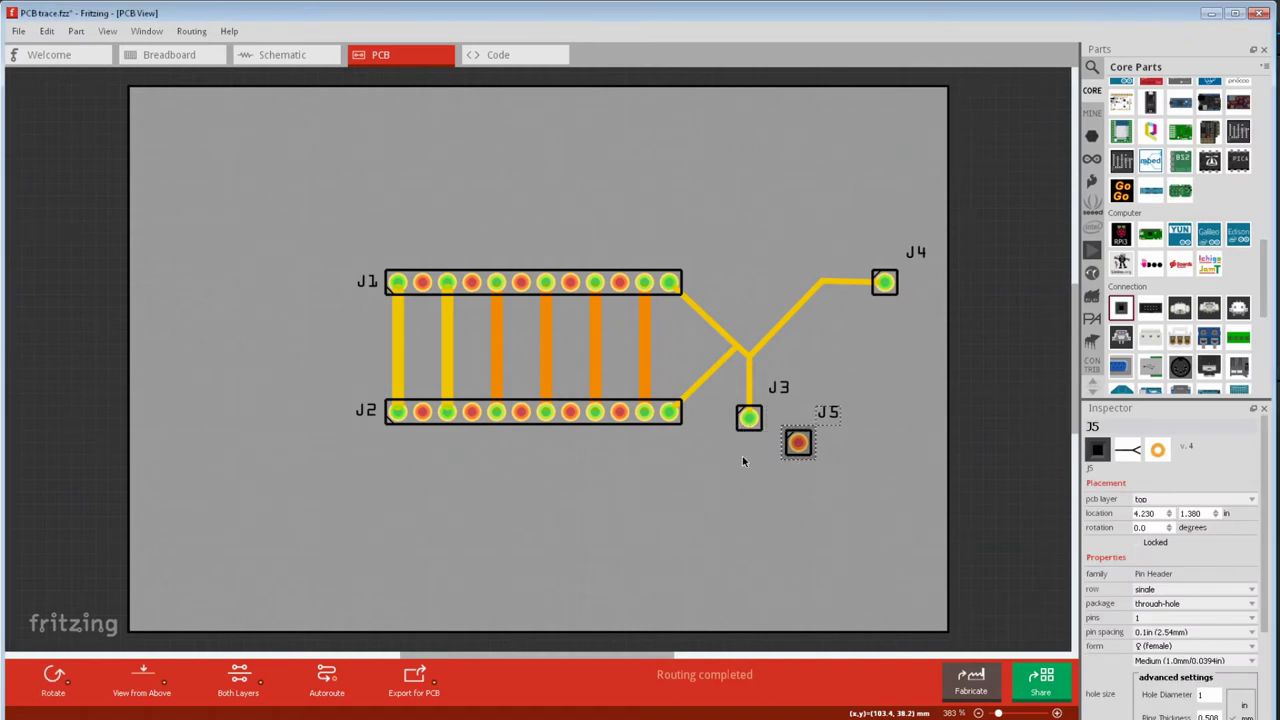
- Nudge the J5 header left in fine increments back under J3, and rotate it about 45 degrees
key(shift+Left)
key(shift+Left)
key(shift+Left)
key(shift+Left)
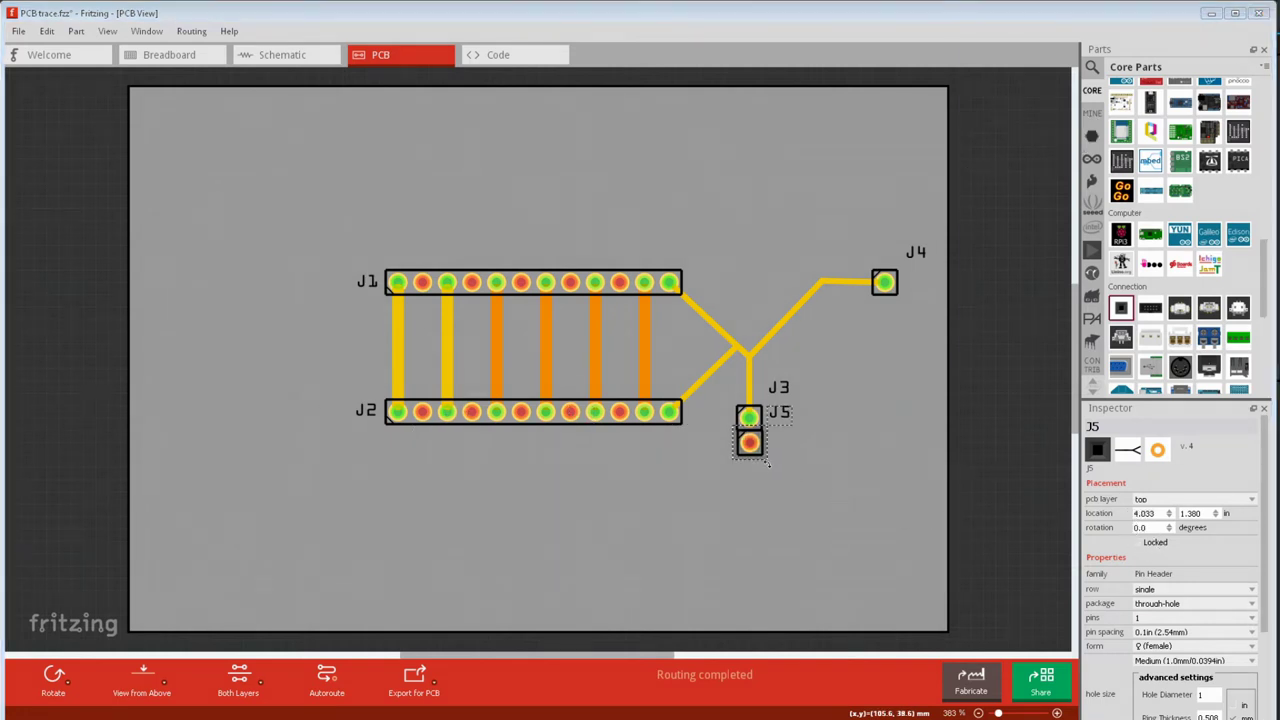
drag(768, 462, 742, 418)
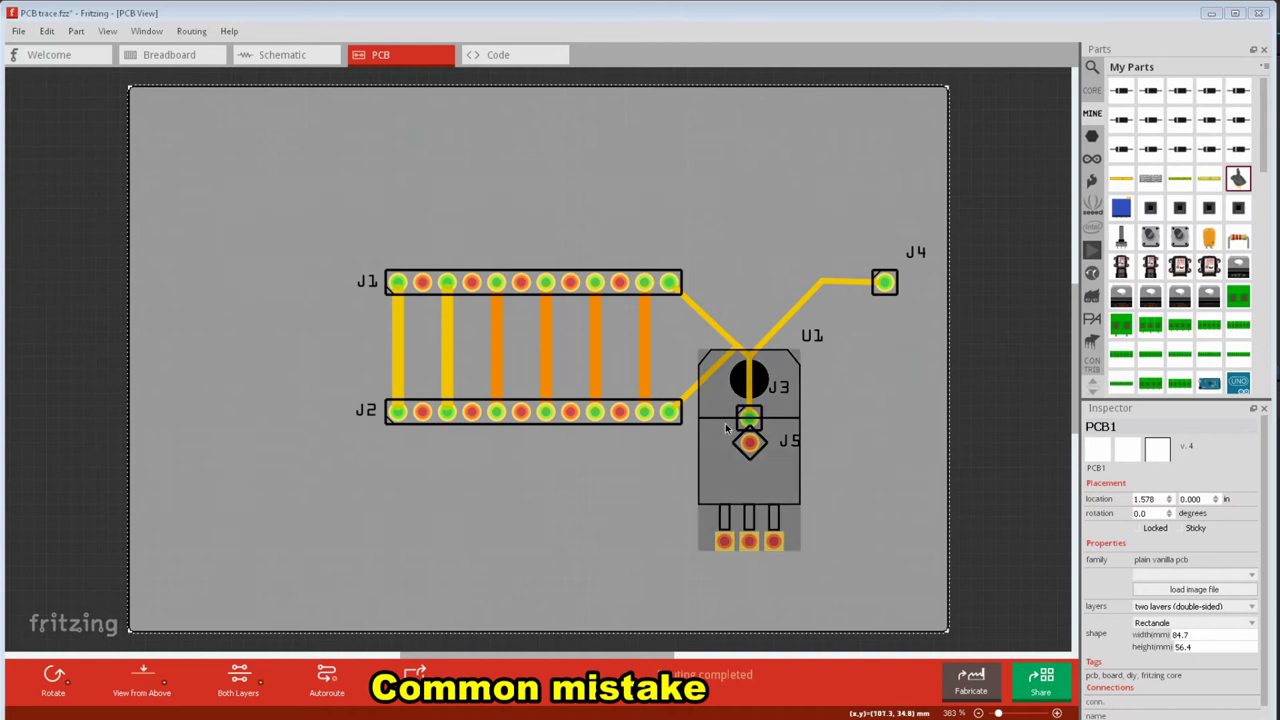
- Lower the U1 voltage regulator beneath the overlapping J3 and J5 headers and try to grab the header under it
click(741, 428)
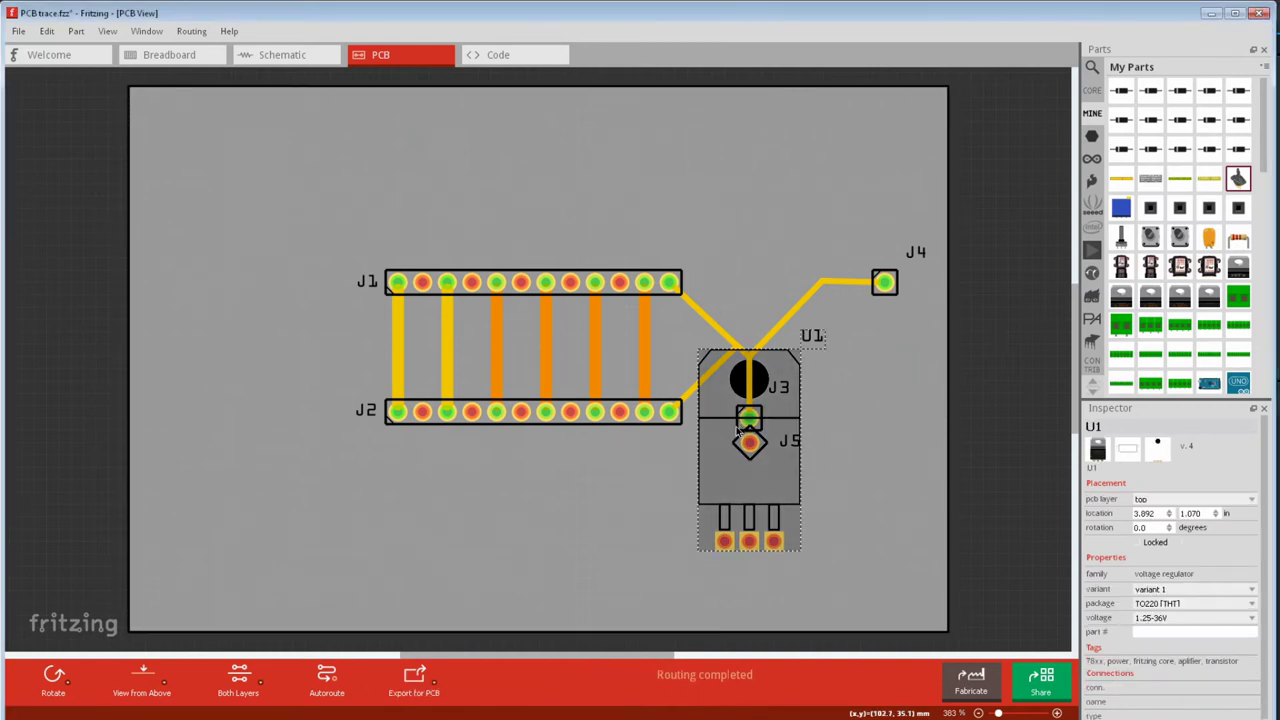
right_click(719, 403)
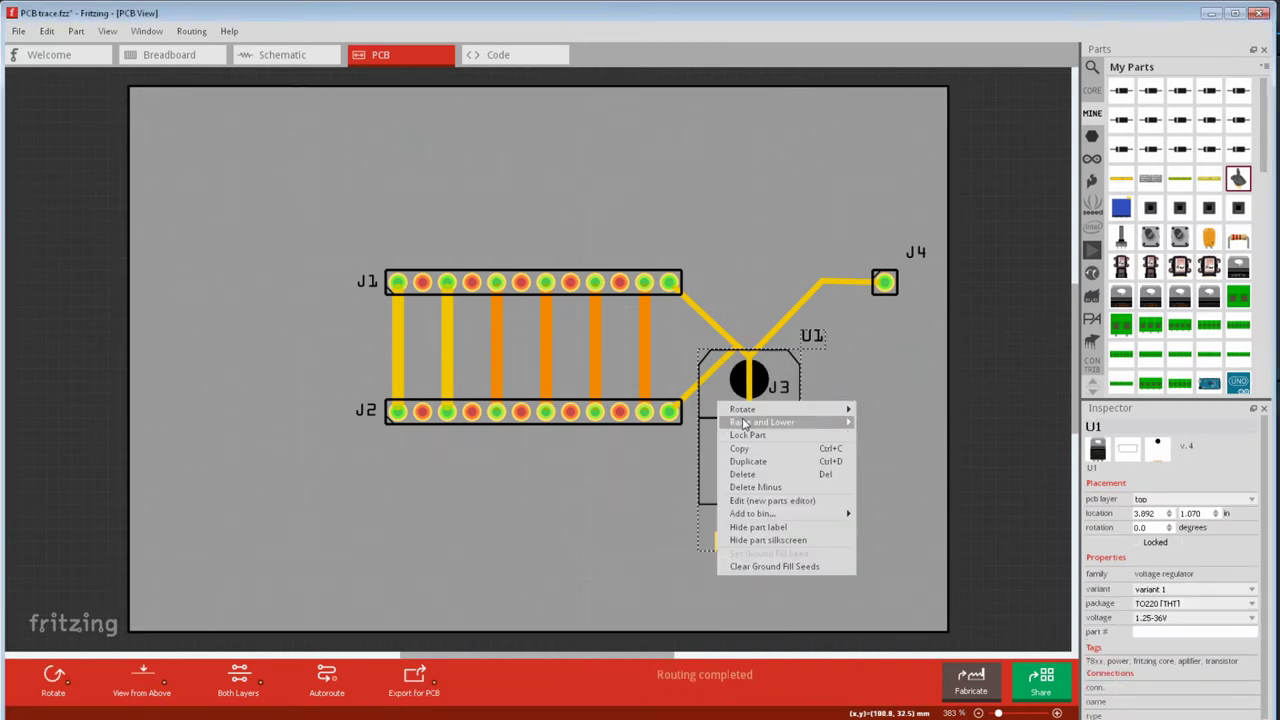
mouse_move(745, 422)
click(890, 464)
mouse_move(740, 432)
mouse_down()
mouse_move(665, 428)
mouse_move(745, 428)
mouse_up()
- Select the hidden J3 header through the schematic view, and return to the PCB view
click(290, 55)
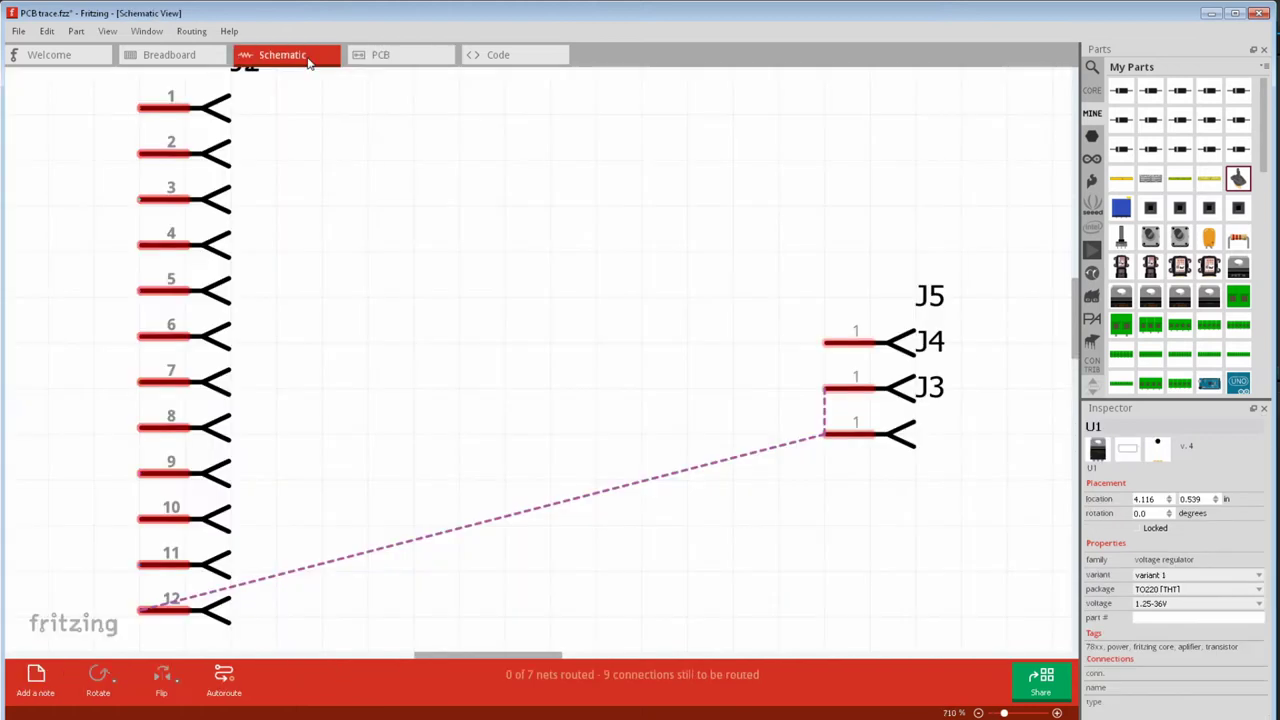
click(862, 438)
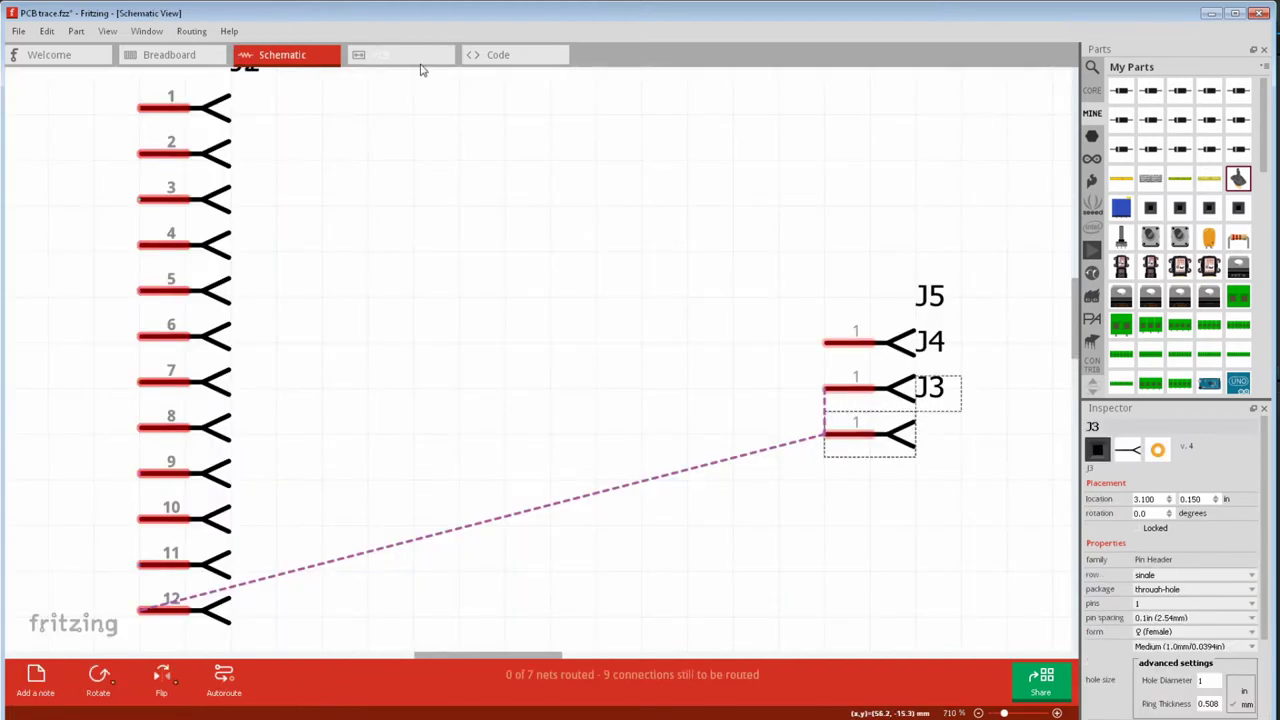
click(422, 57)
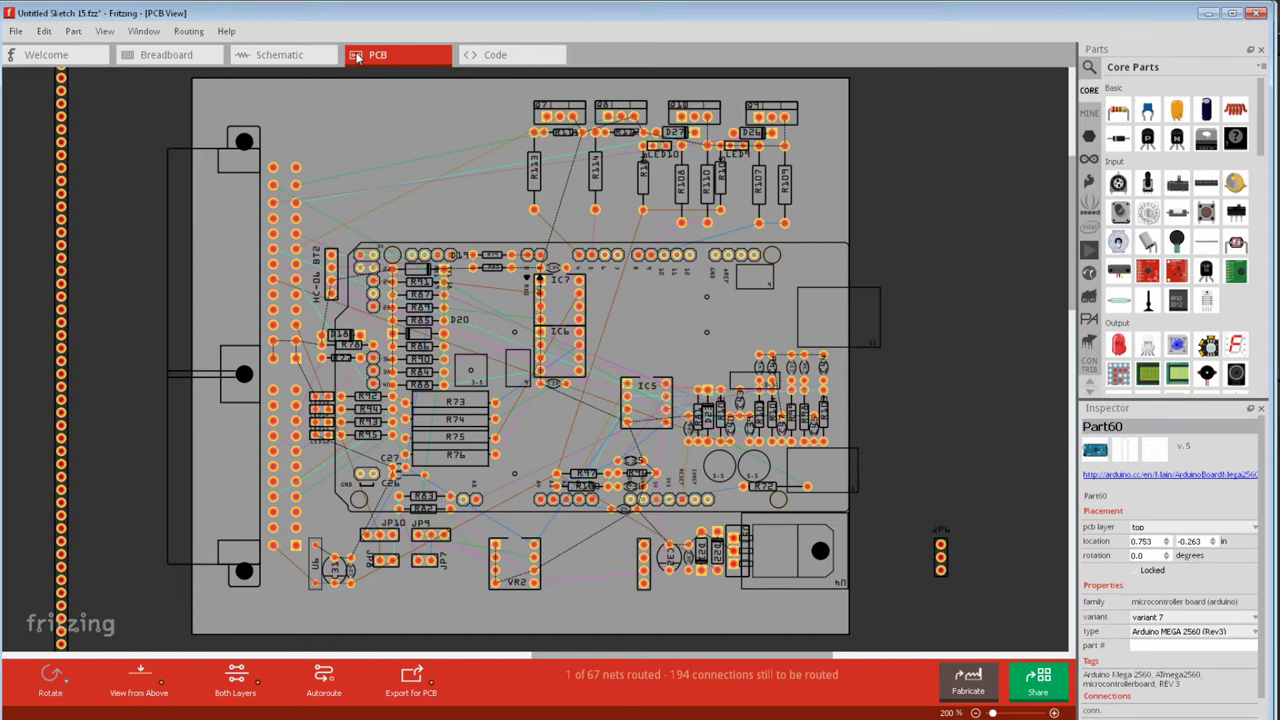
- Compare the schematic and PCB views of the Untitled Sketch 15 board and examine its unrouted connections up close
click(640, 303)
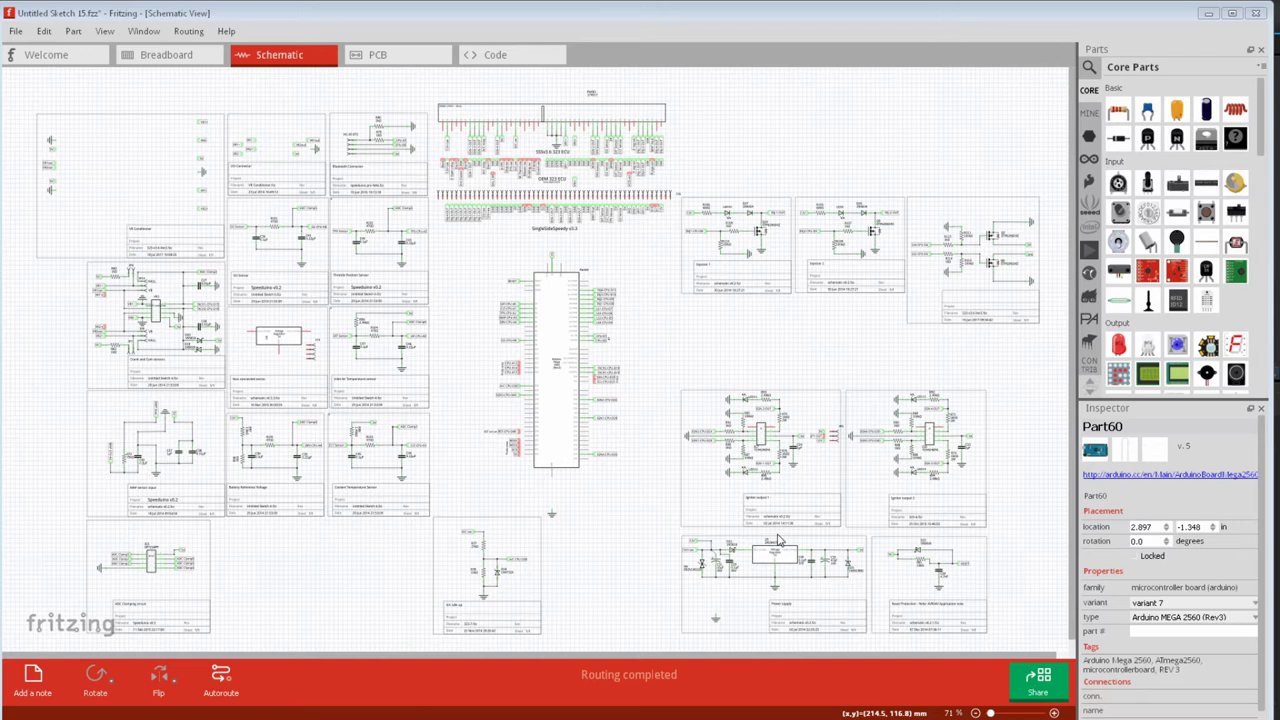
key(ctrl+4)
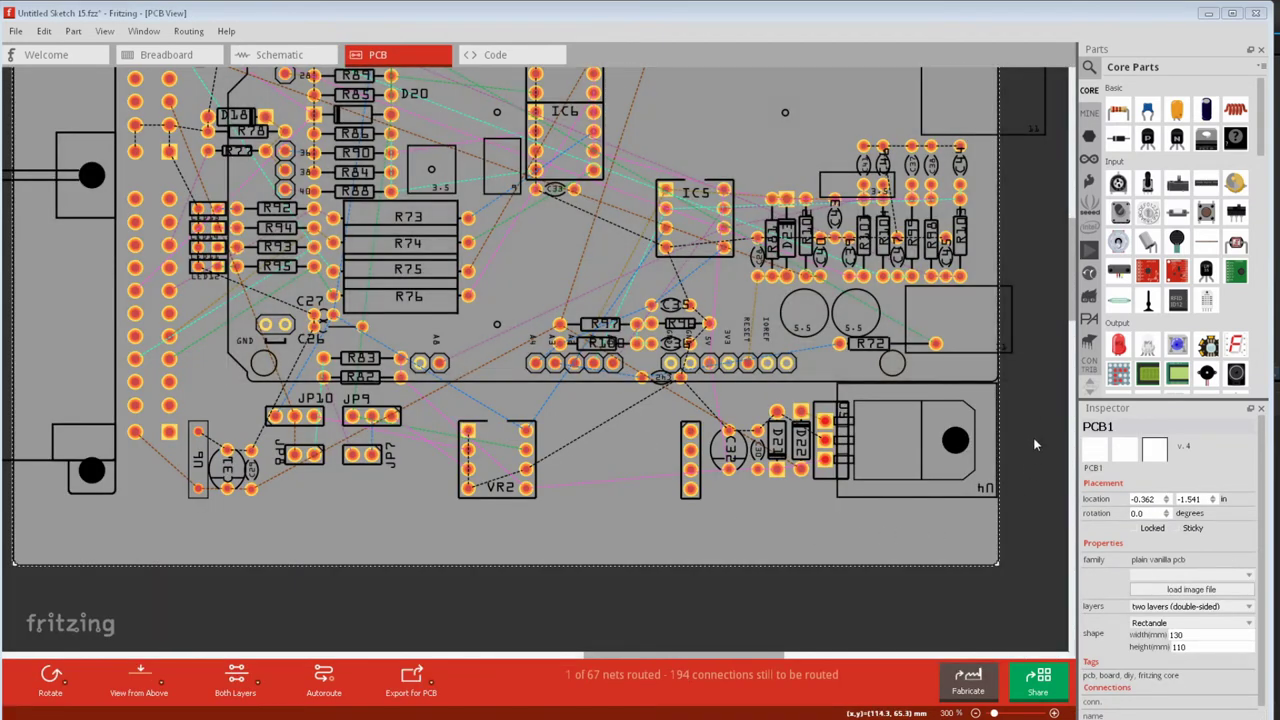
key(ctrl+plus)
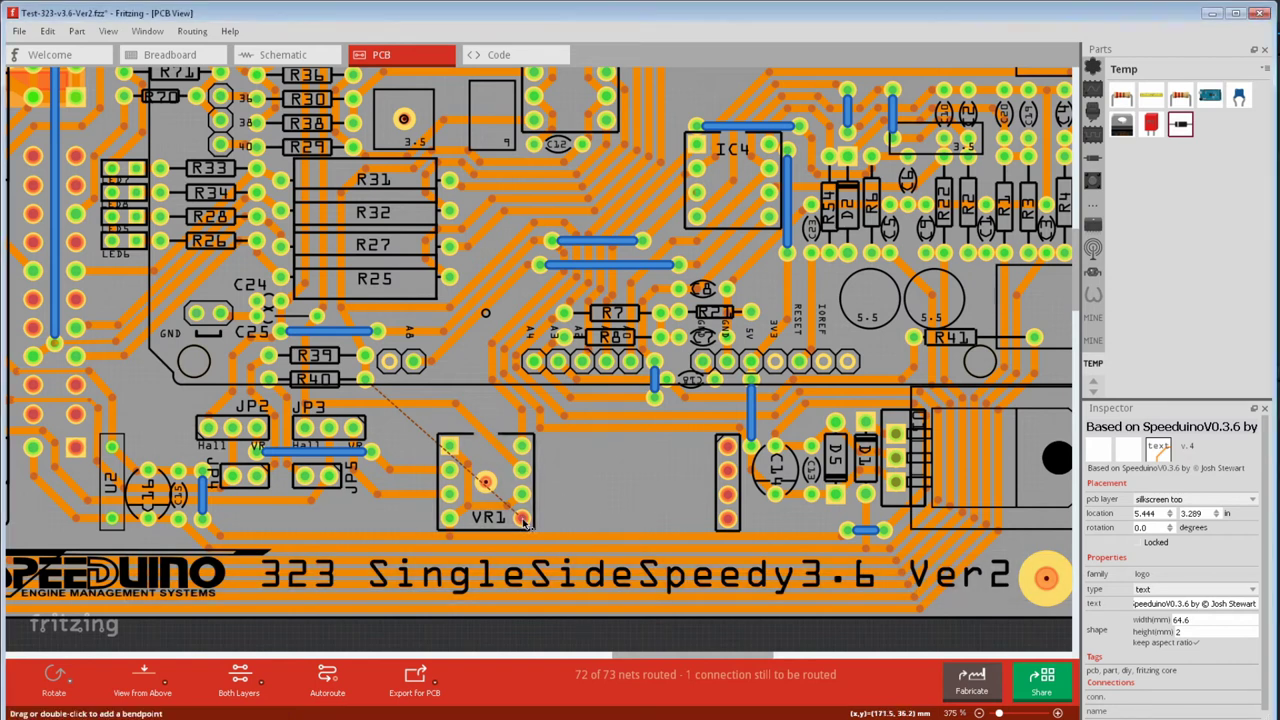
- In the Test-323-v3.6-Ver2 sketch, highlight the net of VR1's lower-right pin and route a trace between that pin and the bend above VR1's upper-right corner
click(523, 521)
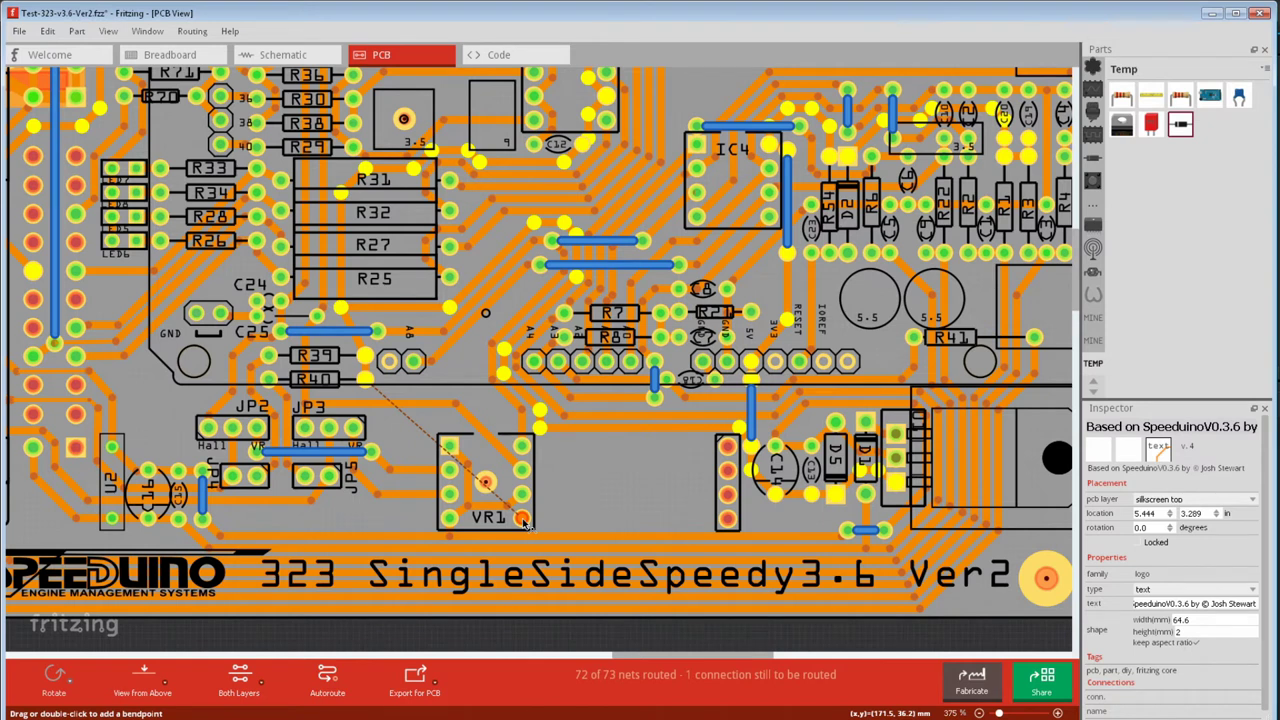
drag(523, 521, 539, 428)
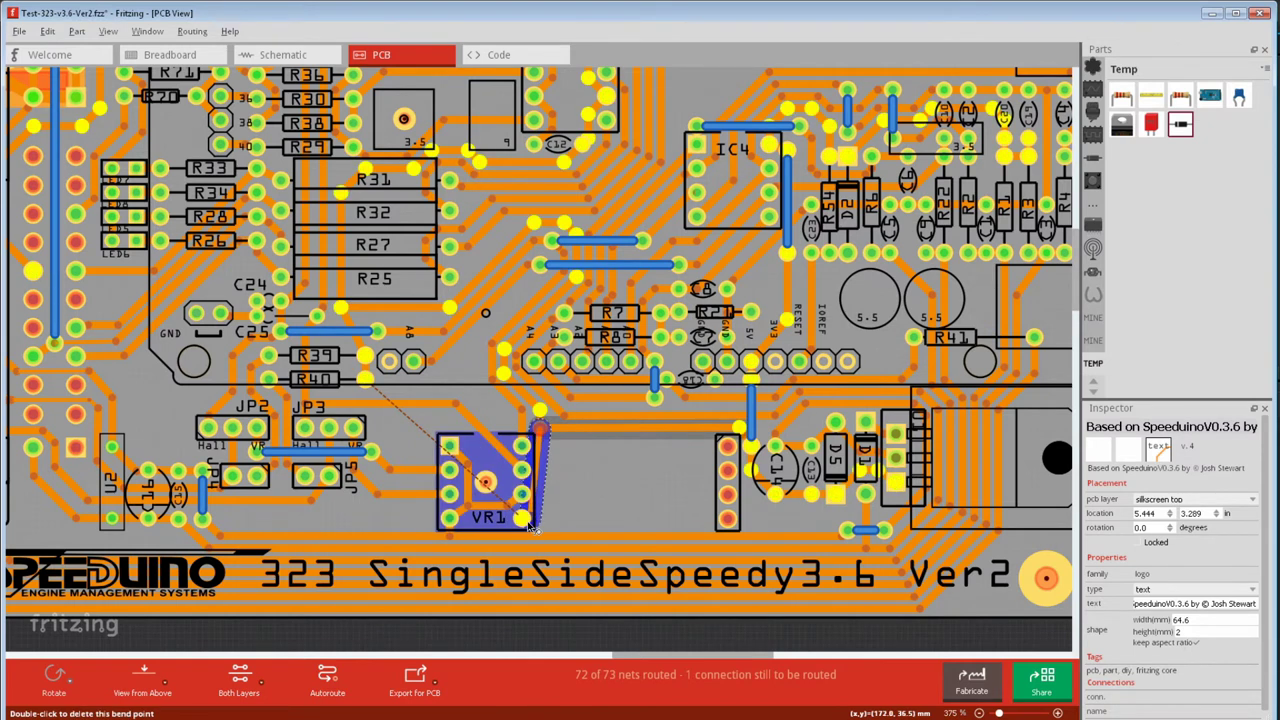
drag(531, 527, 530, 522)
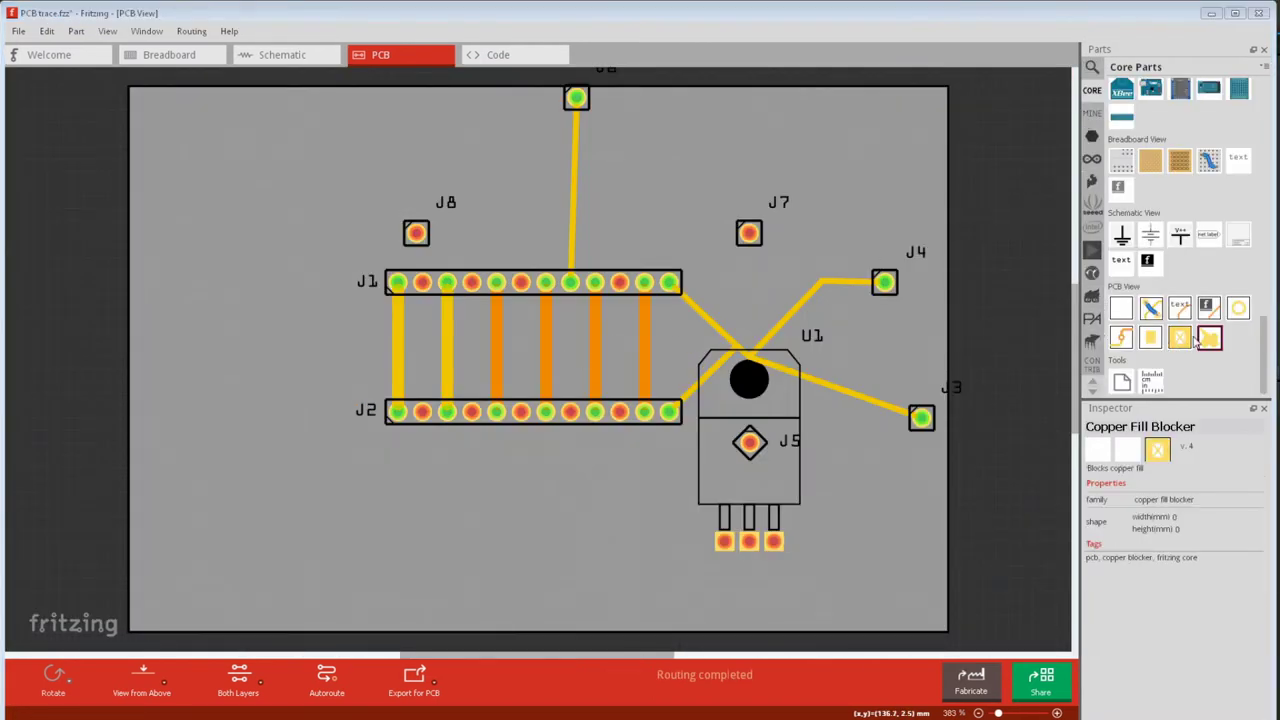
- Try to add a second rectangular PCB over the existing board
drag(1128, 306, 625, 278)
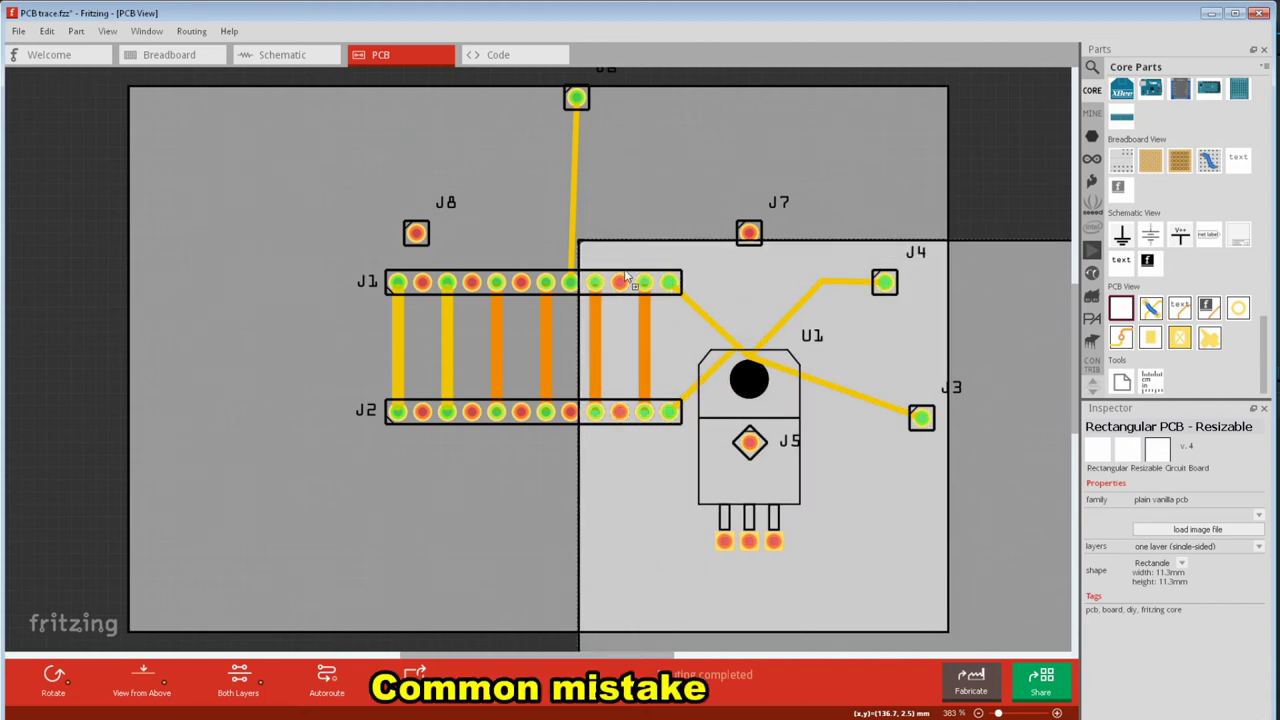
click(18, 31)
mouse_move(58, 181)
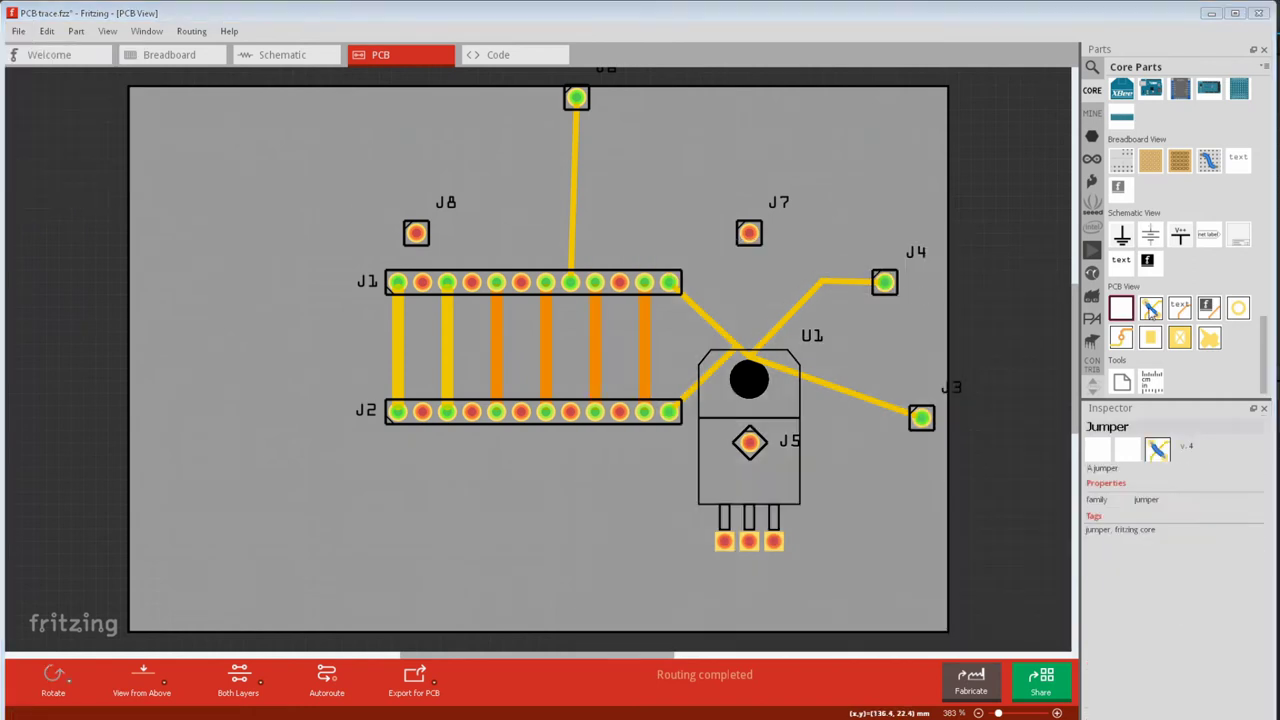
- Place a jumper across the J6 trace, extend its right end horizontally and hide its part label
drag(1150, 307, 581, 148)
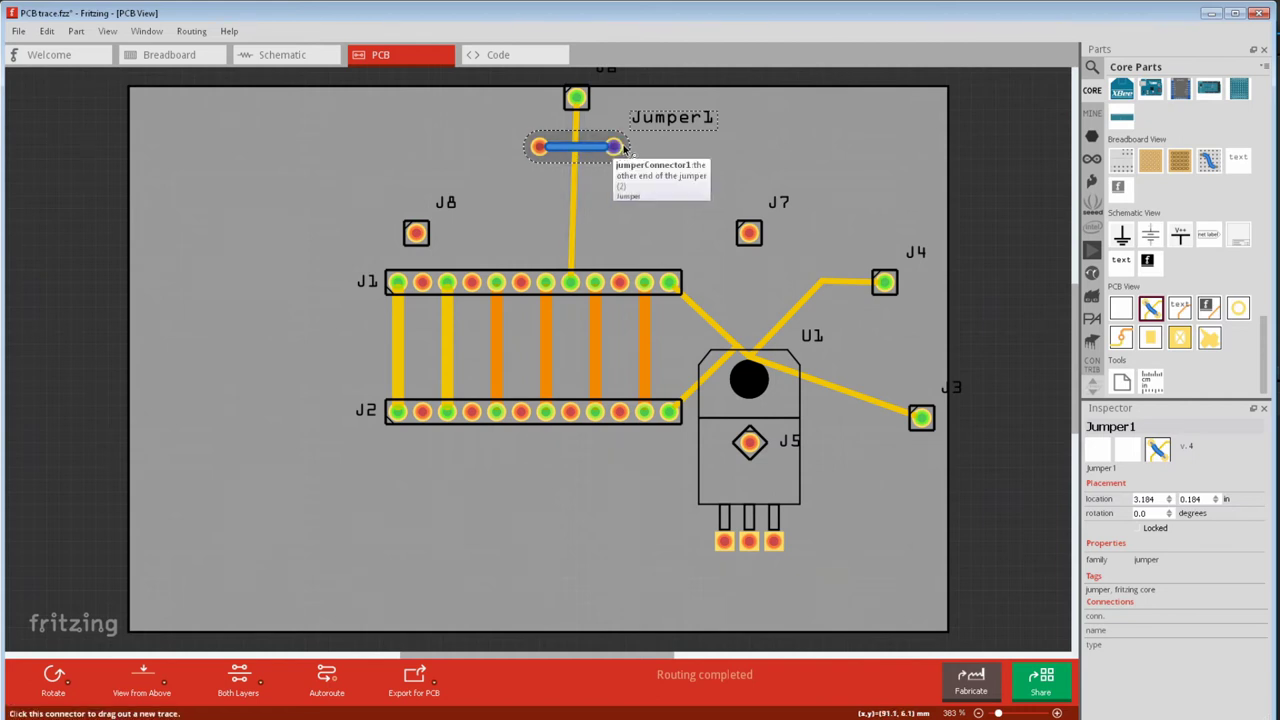
drag(628, 148, 712, 147)
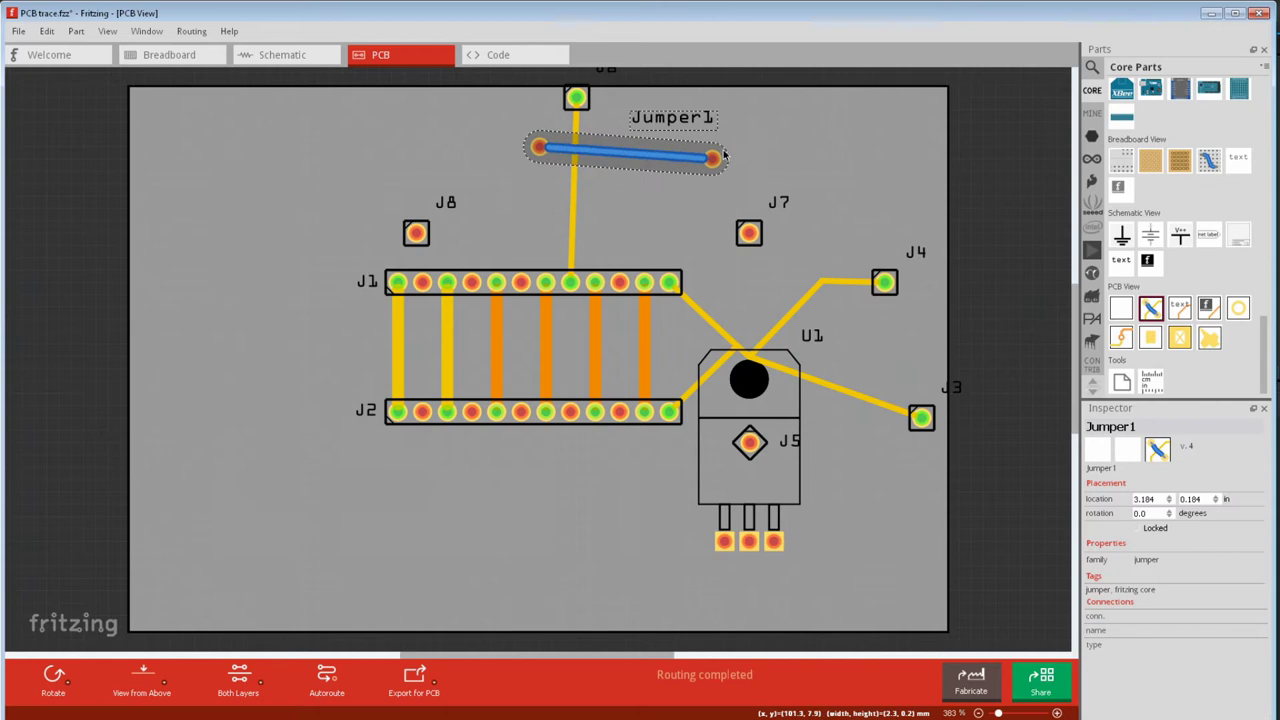
right_click(664, 138)
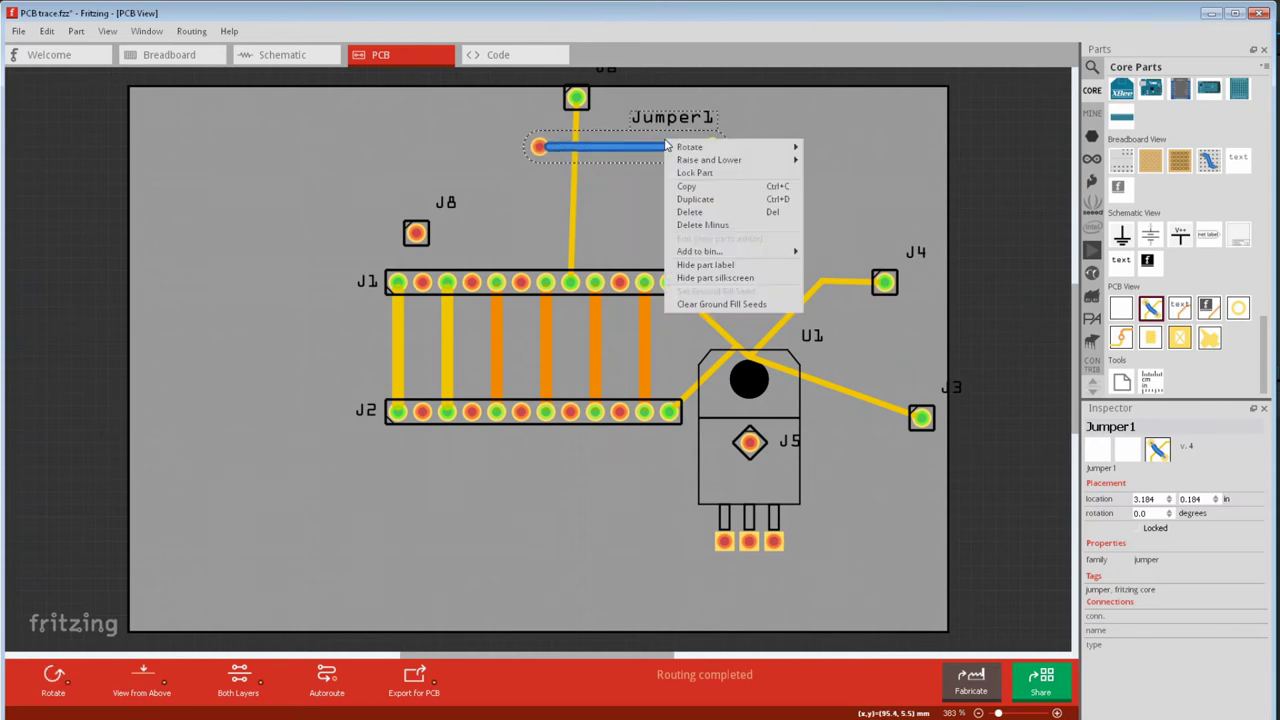
click(694, 263)
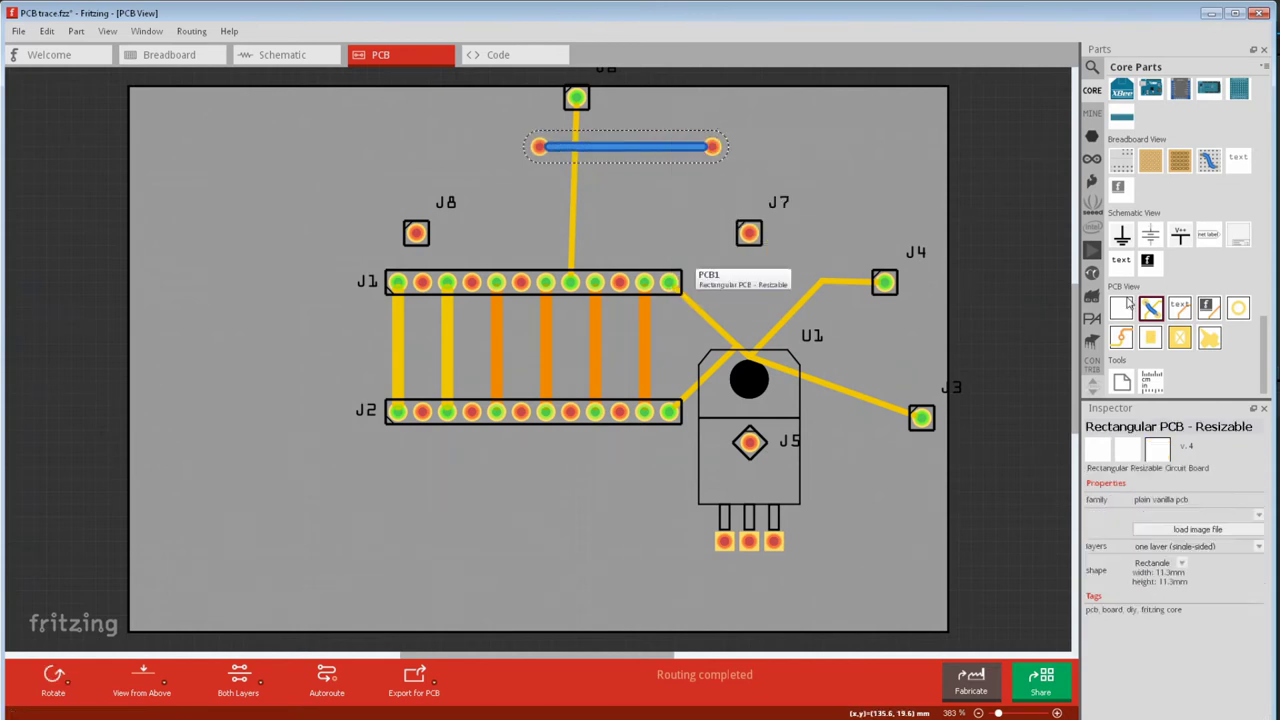
- Place a silkscreen text near the board's upper-right corner and a 2.2 mm hole just below J7
drag(1180, 307, 860, 165)
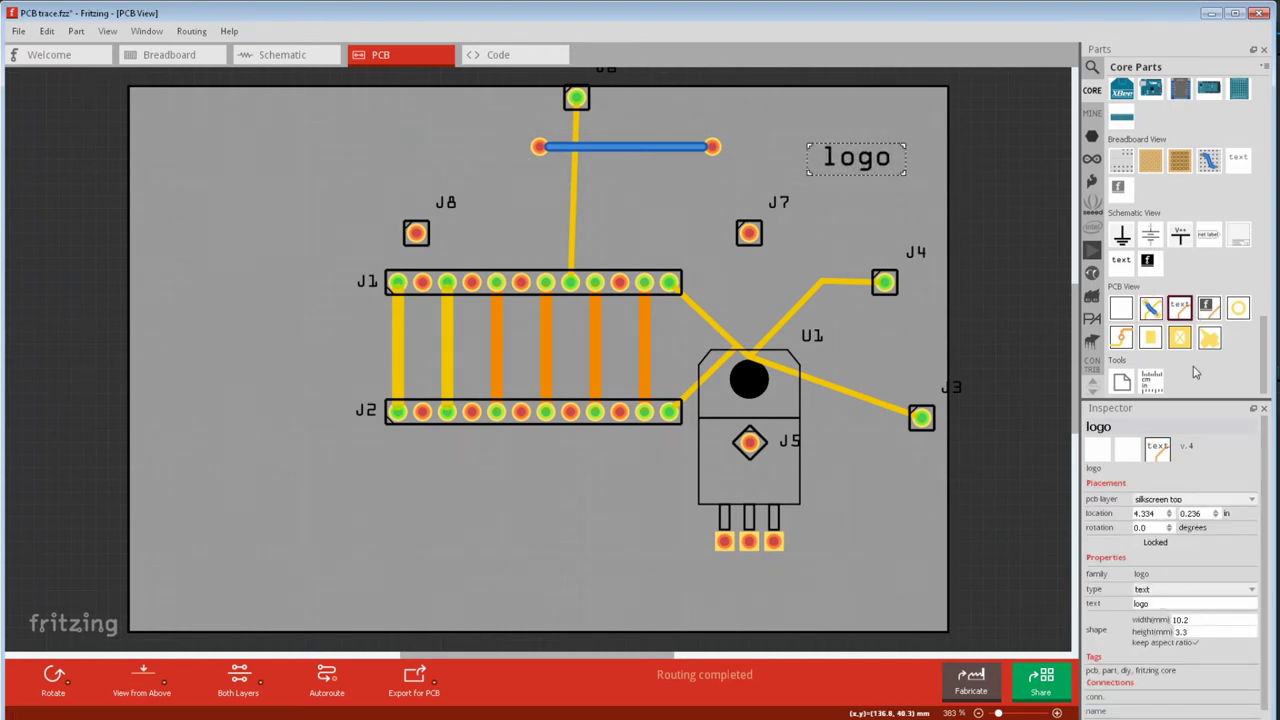
click(1208, 310)
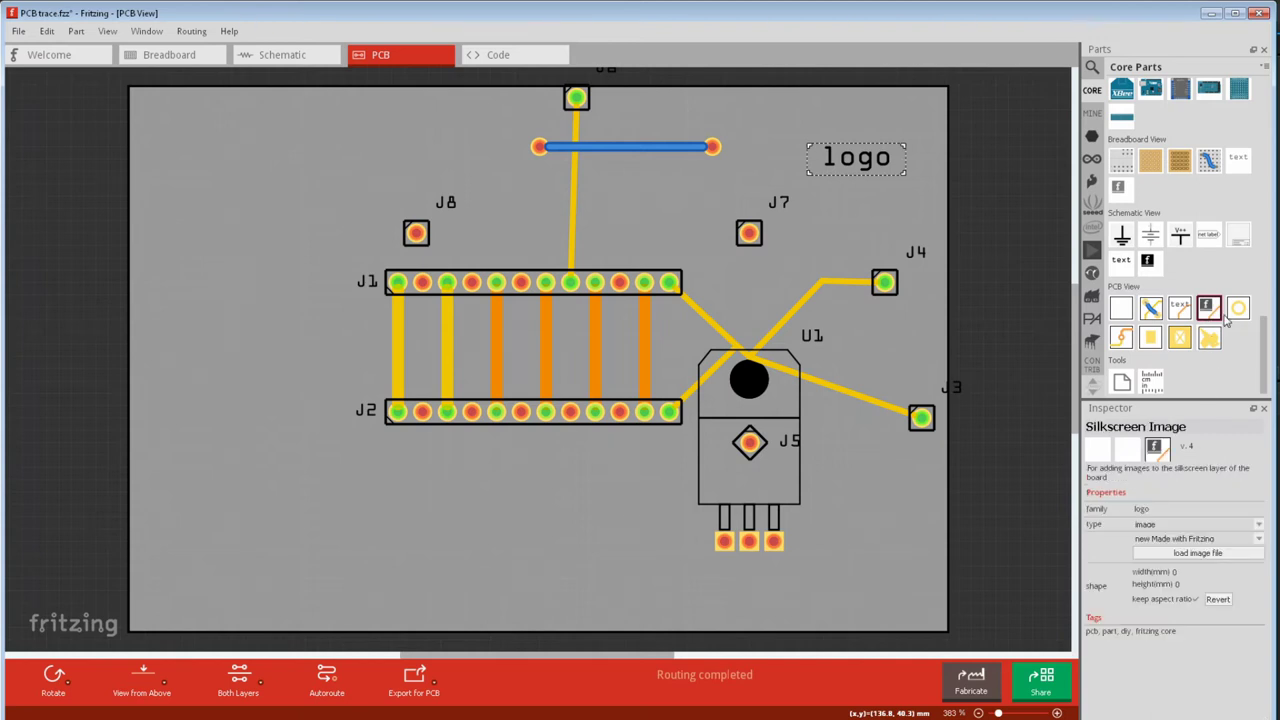
drag(1238, 308, 752, 285)
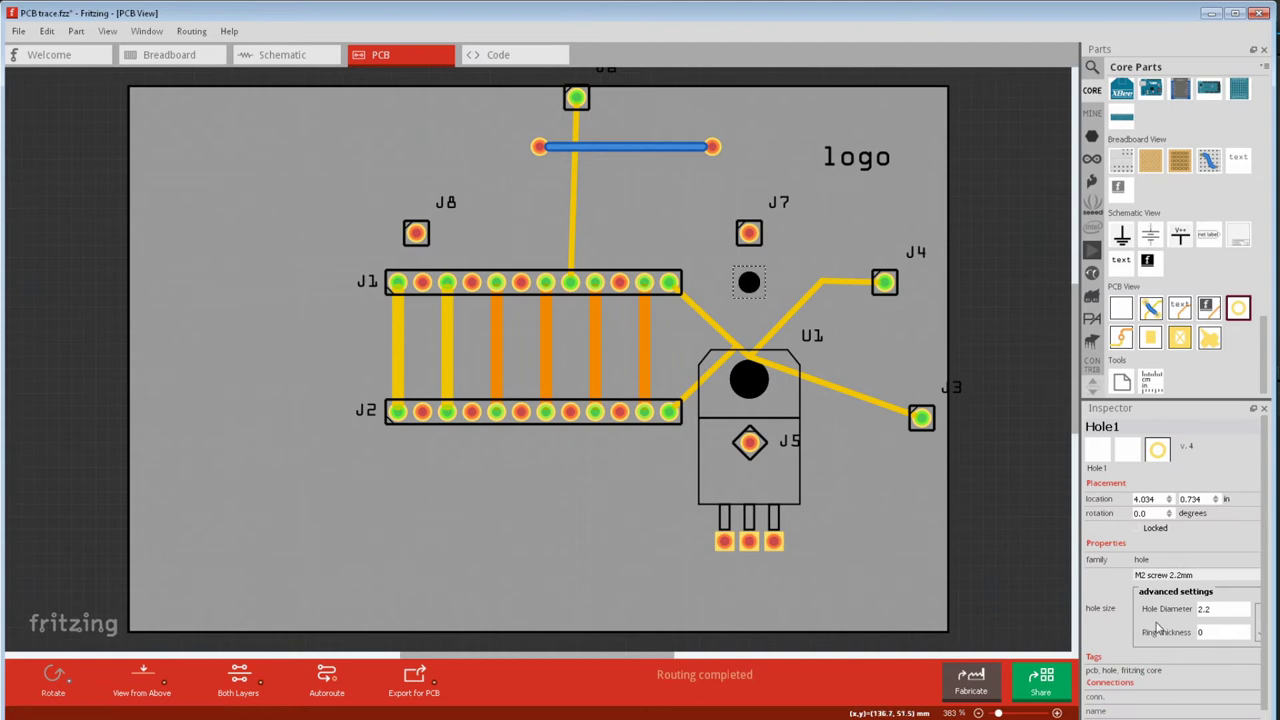
- Place a via between the J6 trace and J7, and position a duplicate via level with it on the trace's other side
drag(1121, 337, 614, 234)
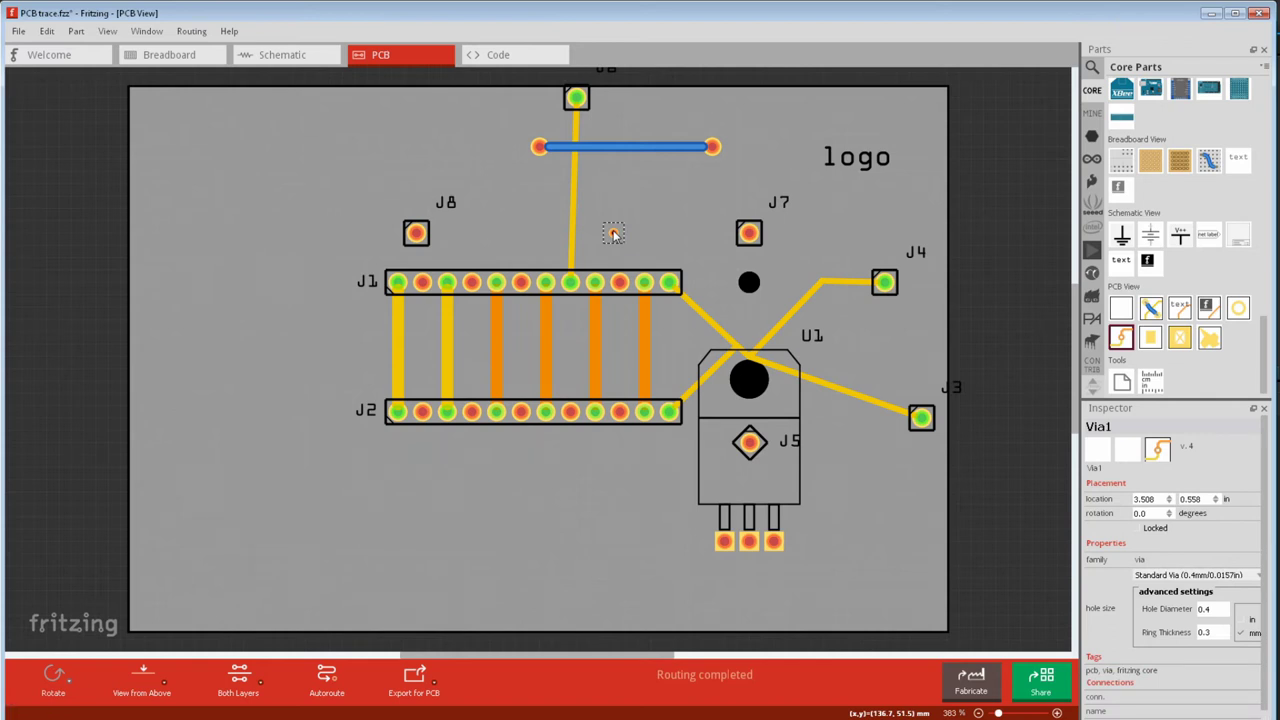
right_click(613, 234)
click(645, 300)
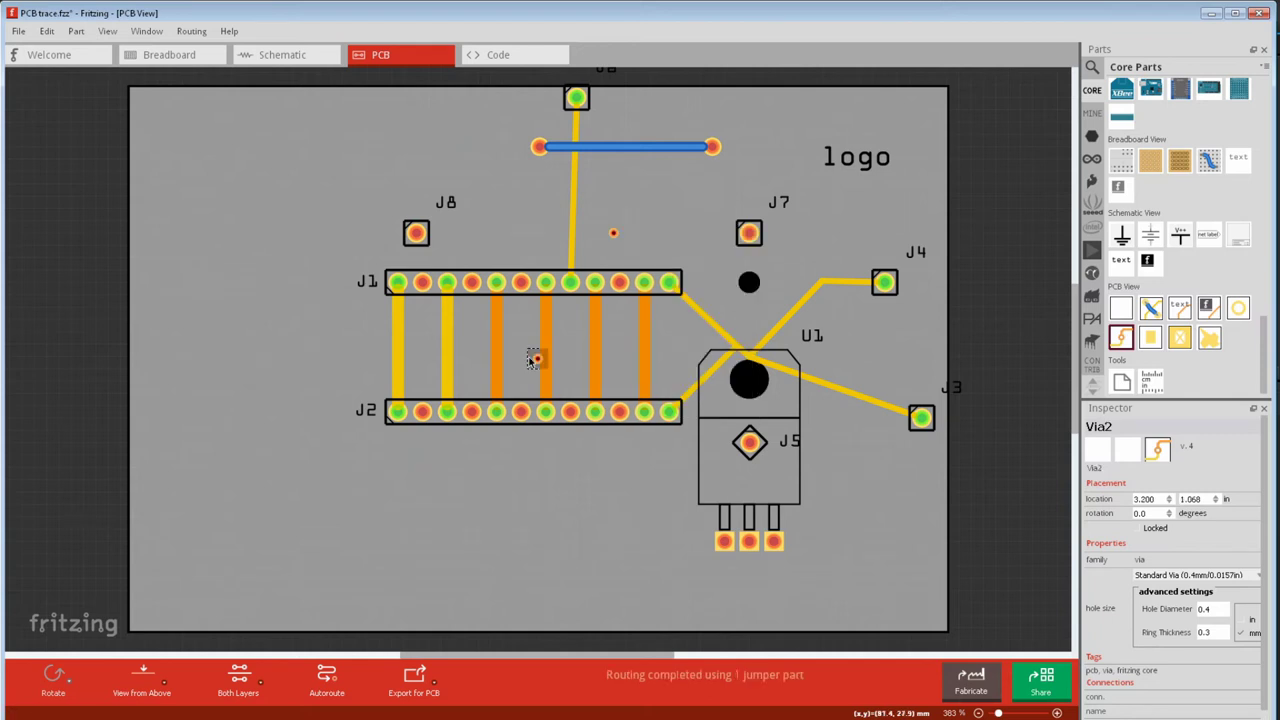
drag(533, 368, 533, 258)
- Route J7 and J8 together through the two vias, with the middle segment that crosses the J6 trace on the bottom layer
drag(748, 233, 613, 233)
drag(437, 234, 613, 234)
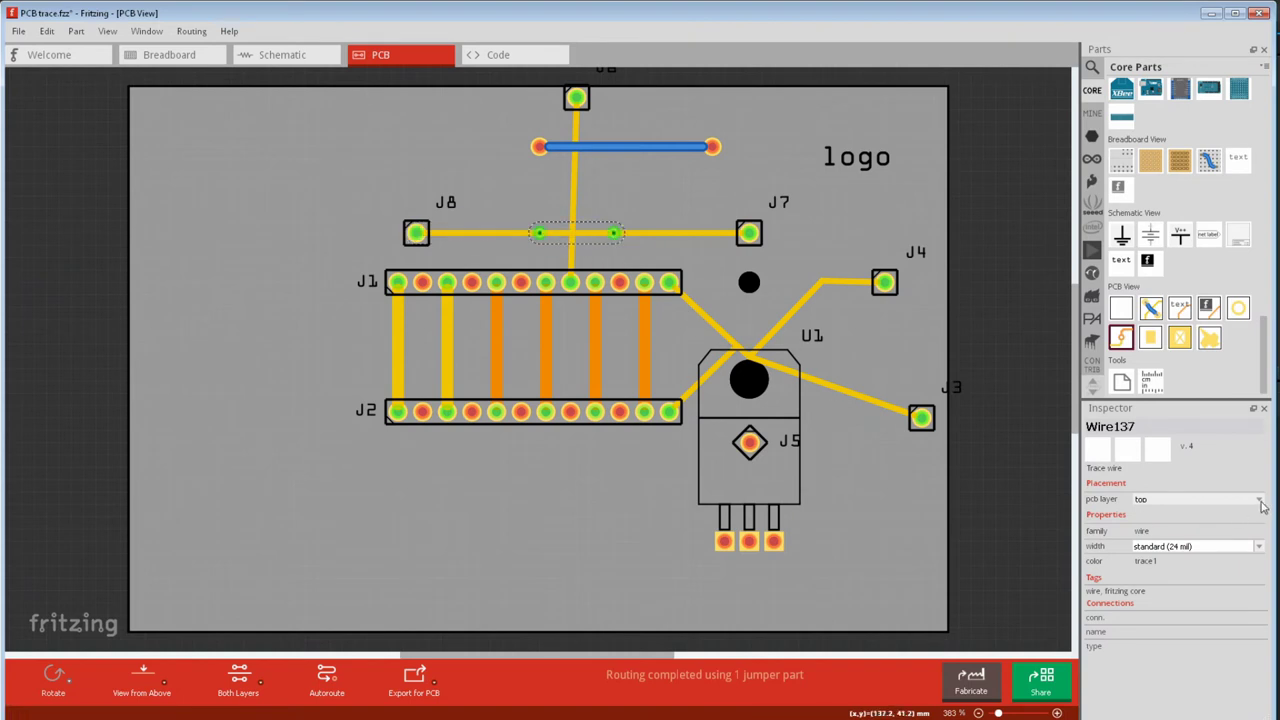
click(1259, 499)
click(1219, 518)
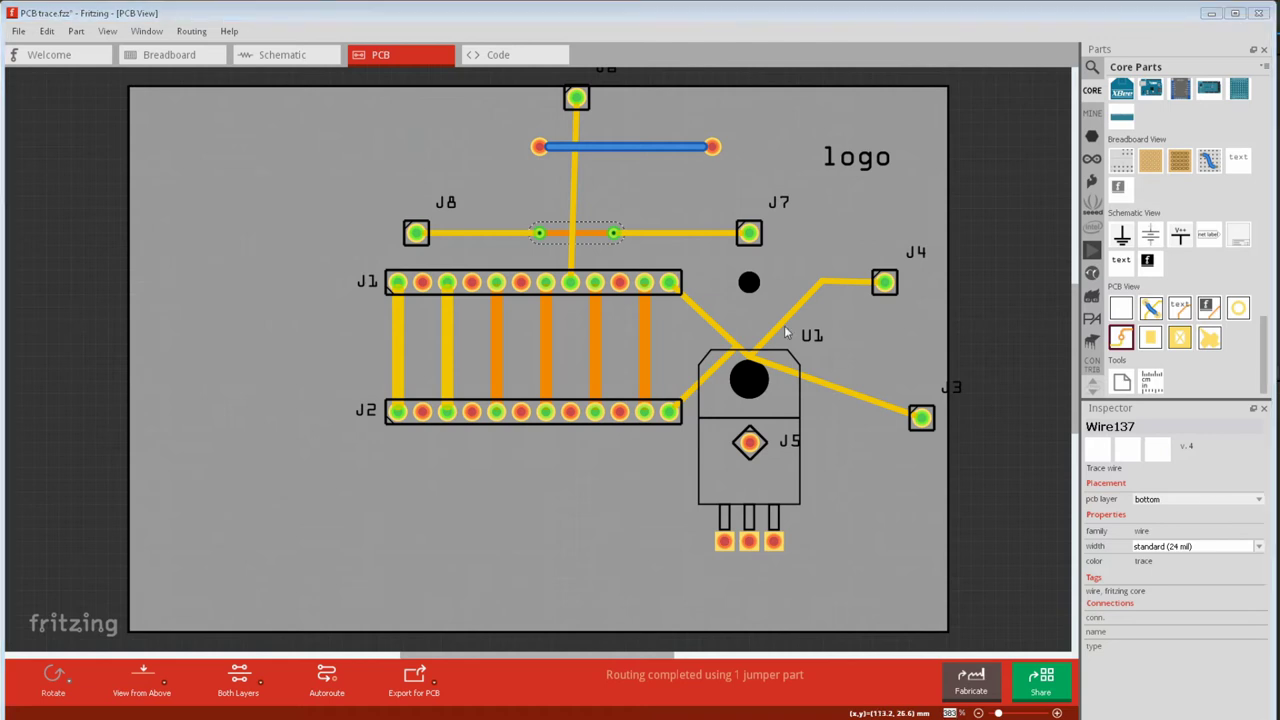
click(613, 234)
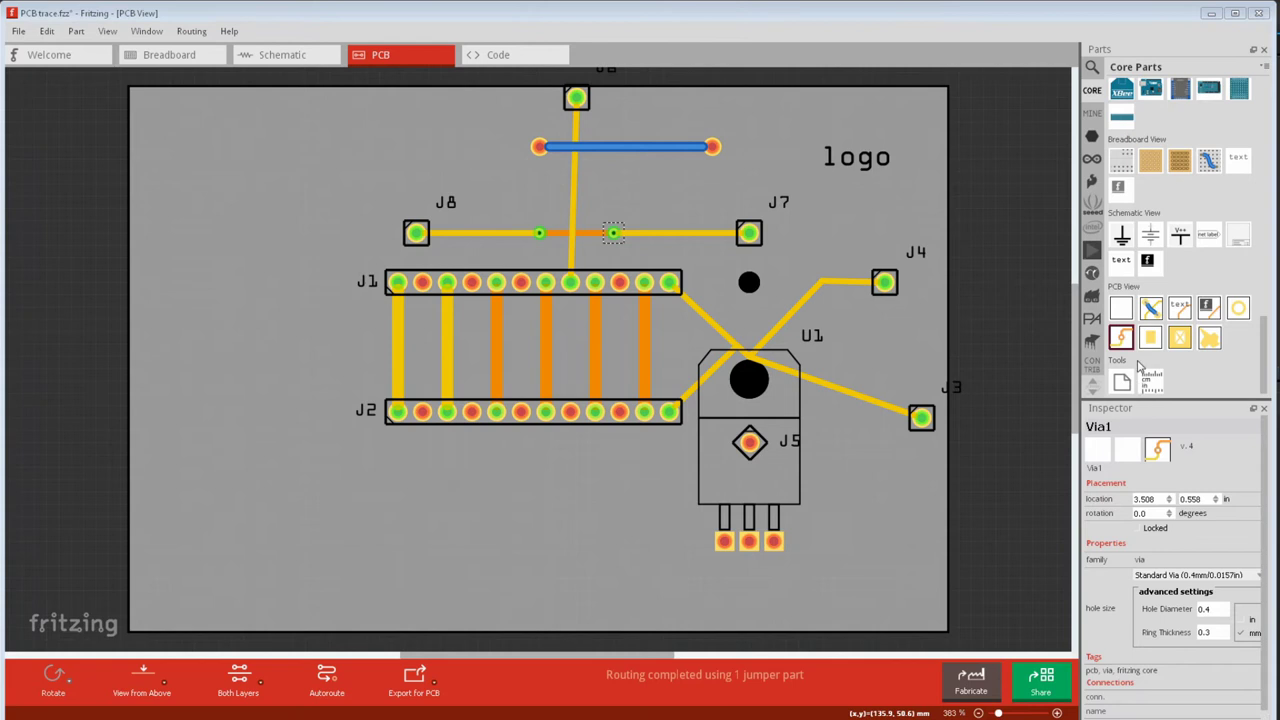
- Place a copper pad near the board's upper-left corner and duplicate it
drag(1150, 338, 197, 193)
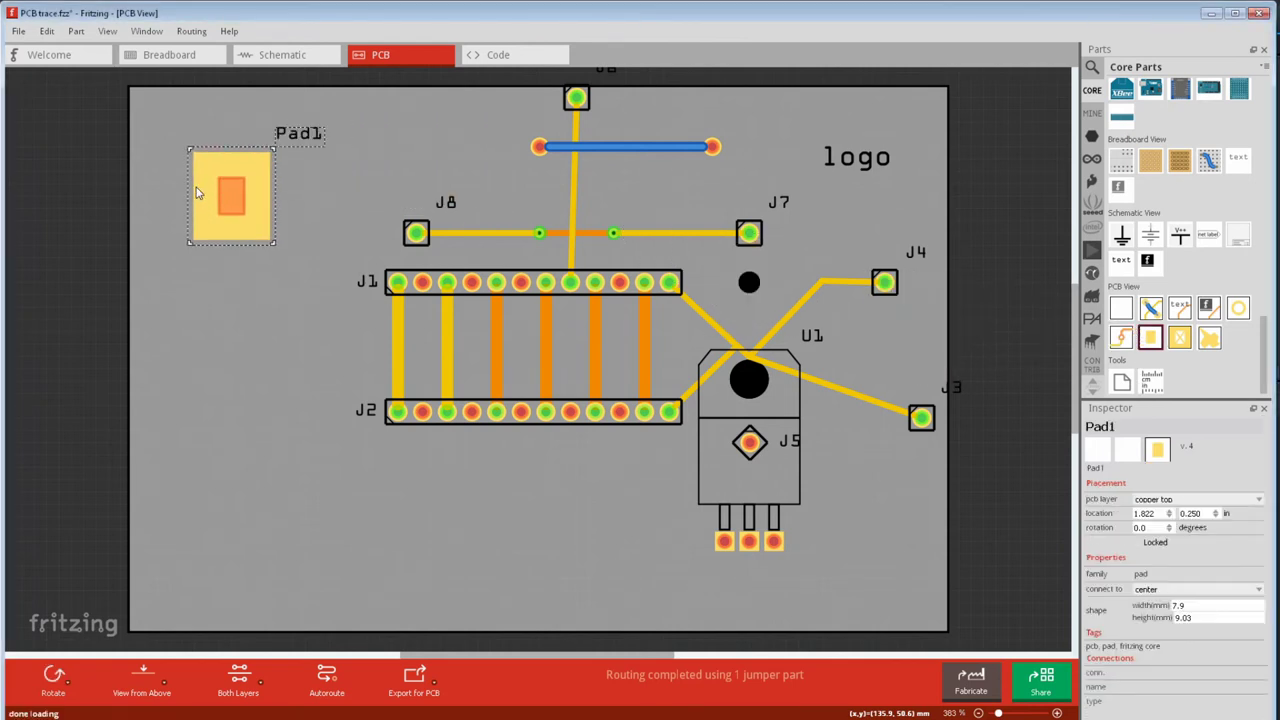
right_click(200, 192)
click(229, 257)
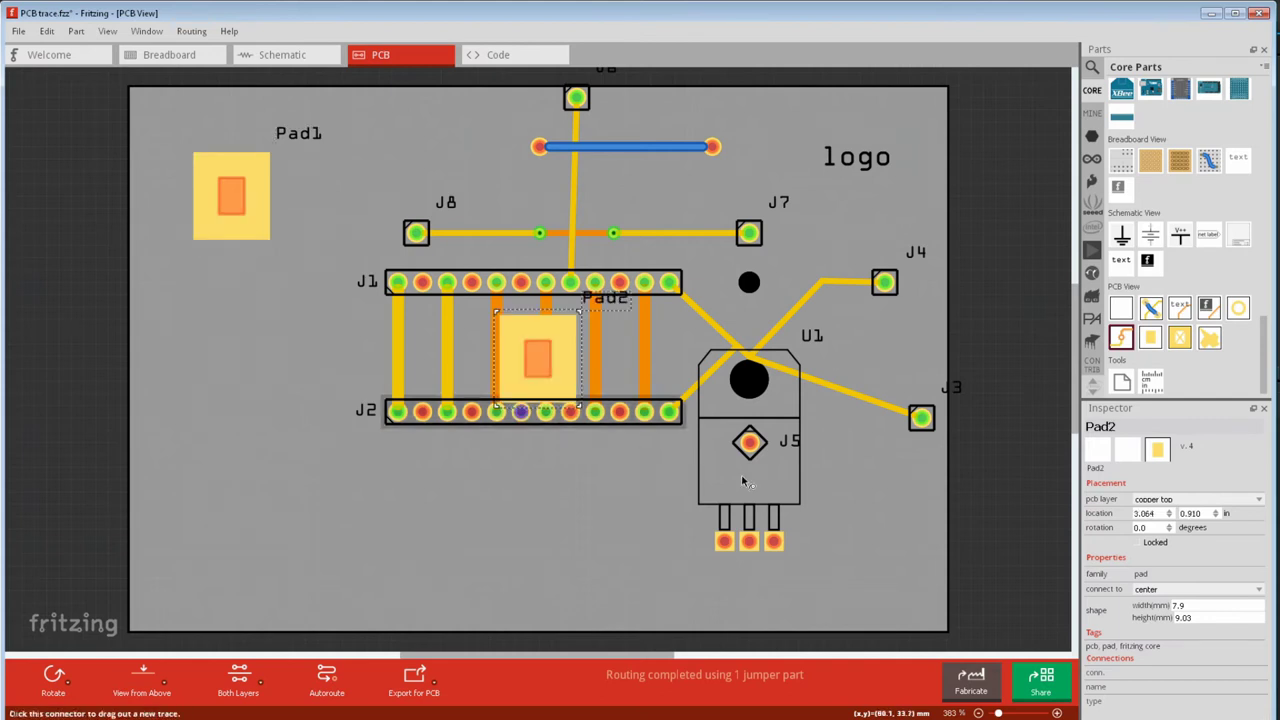
- Assign the duplicate pad to the copper bottom layer and stack it on the first pad with a via through both
click(1255, 500)
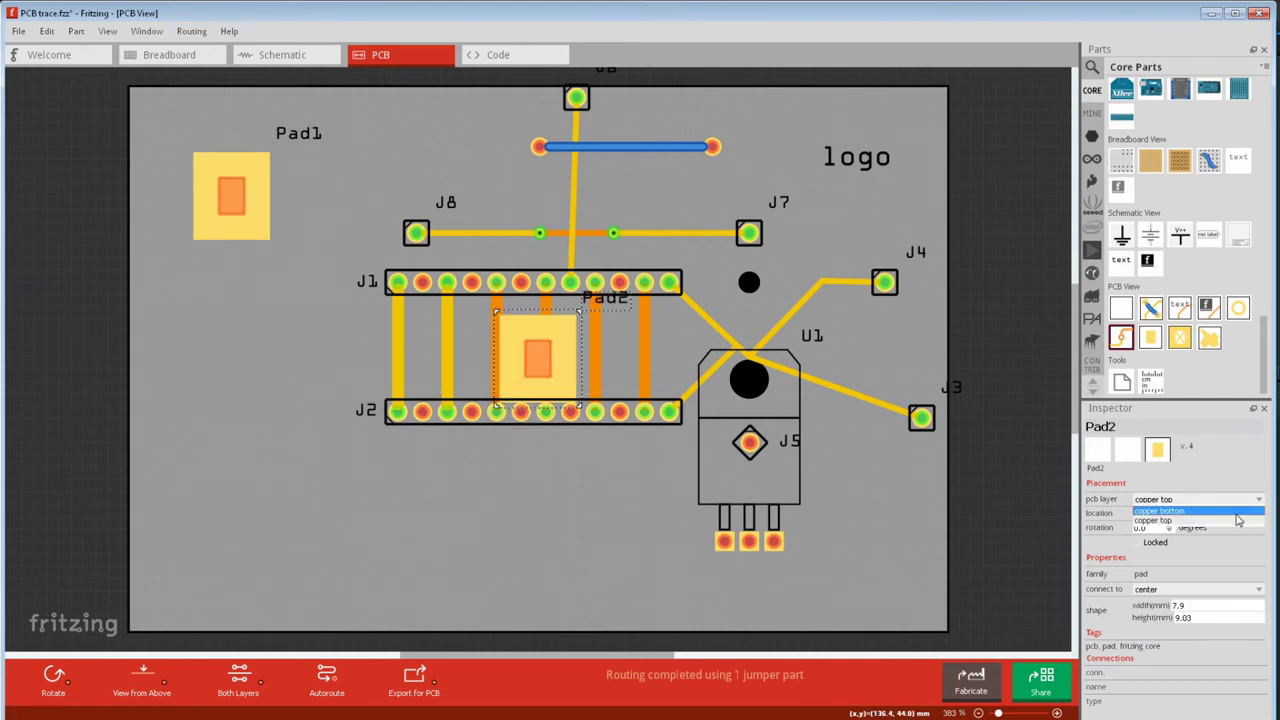
click(1237, 512)
drag(578, 385, 273, 226)
drag(1120, 338, 231, 235)
- Place another pad below the first pair, copy it, paste the copy in place and assign it to the copper bottom layer
drag(1150, 338, 232, 385)
right_click(180, 378)
click(200, 429)
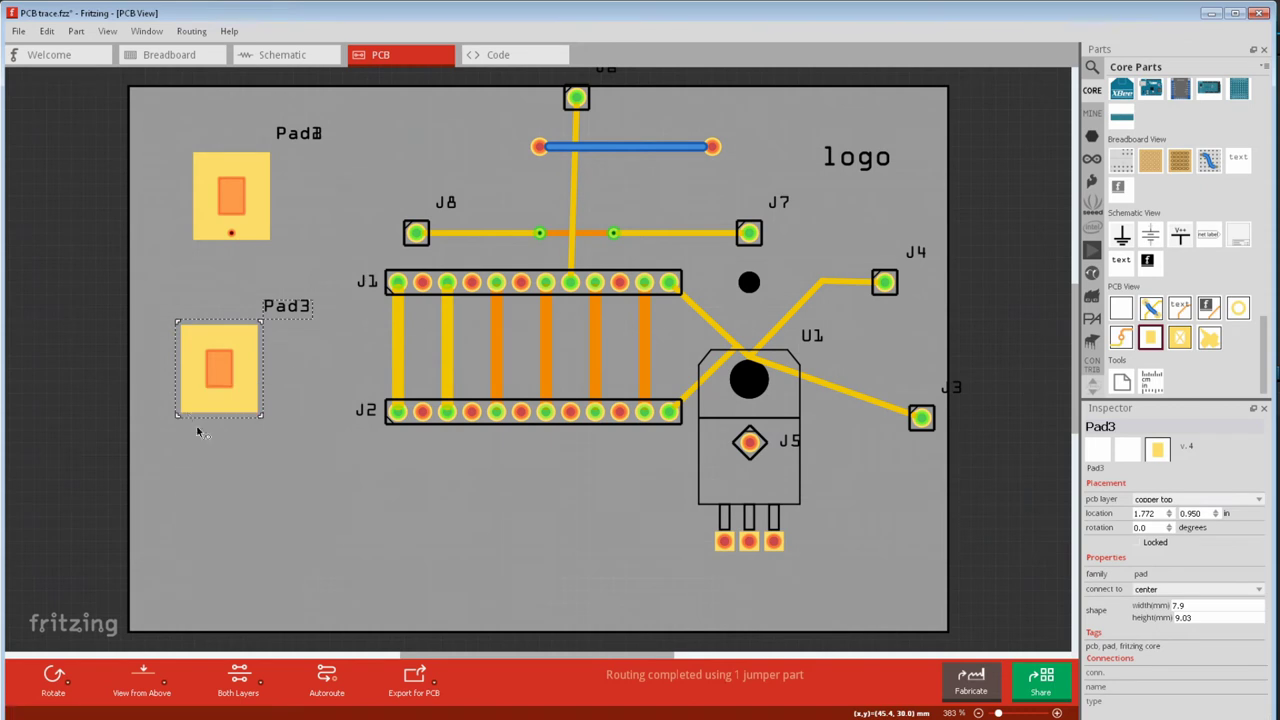
click(47, 40)
click(58, 116)
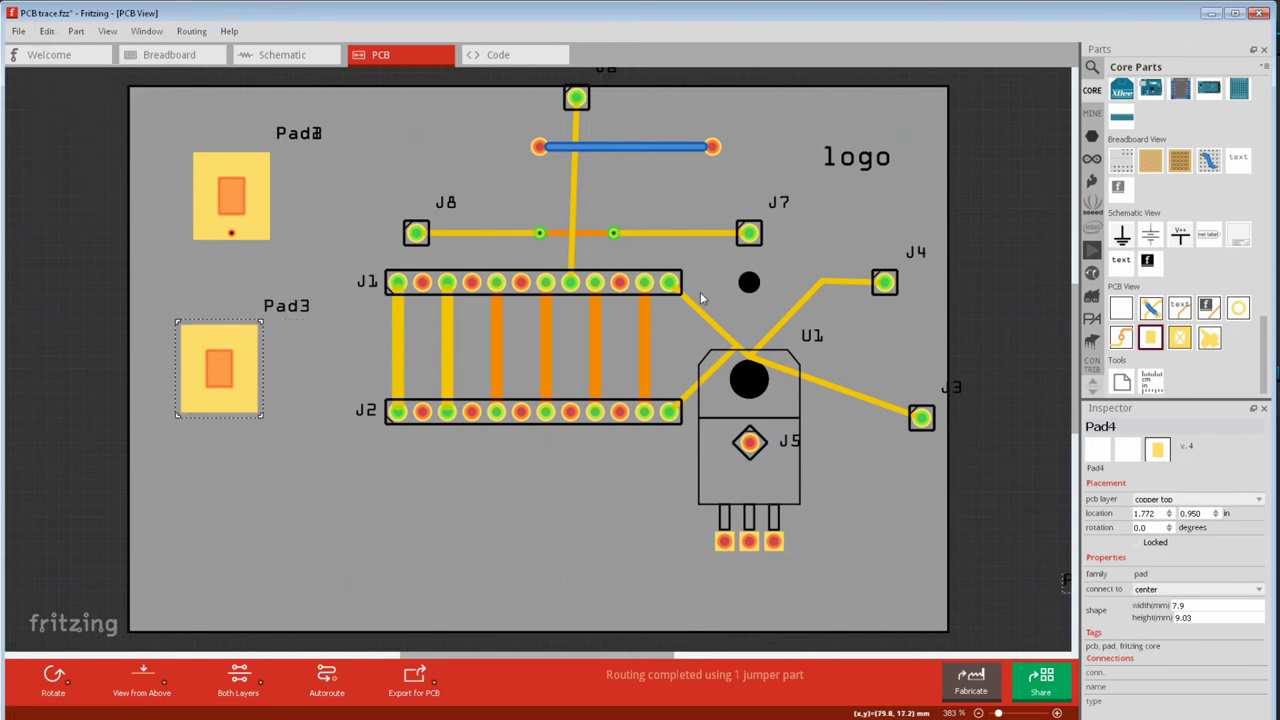
click(1258, 501)
click(1244, 513)
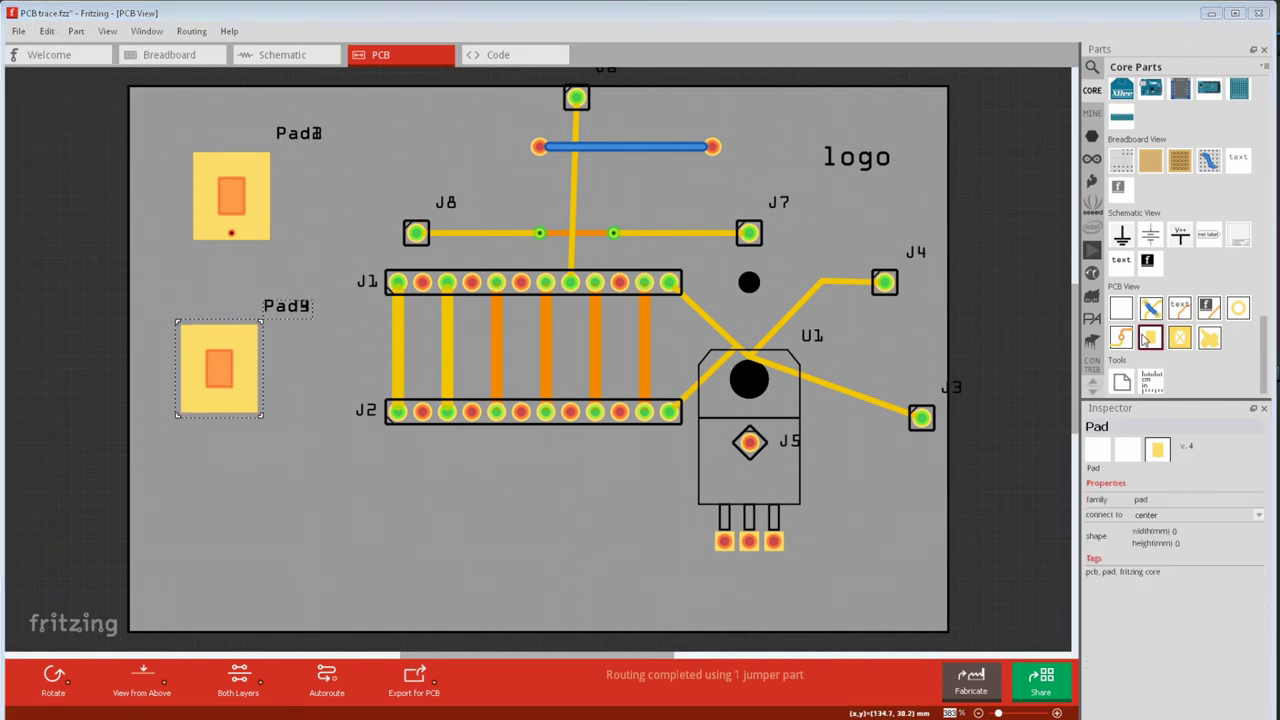
- Place a pad near the board's lower-left corner, duplicate it and assign the duplicate to the copper bottom layer
drag(1150, 337, 230, 515)
right_click(208, 511)
click(230, 568)
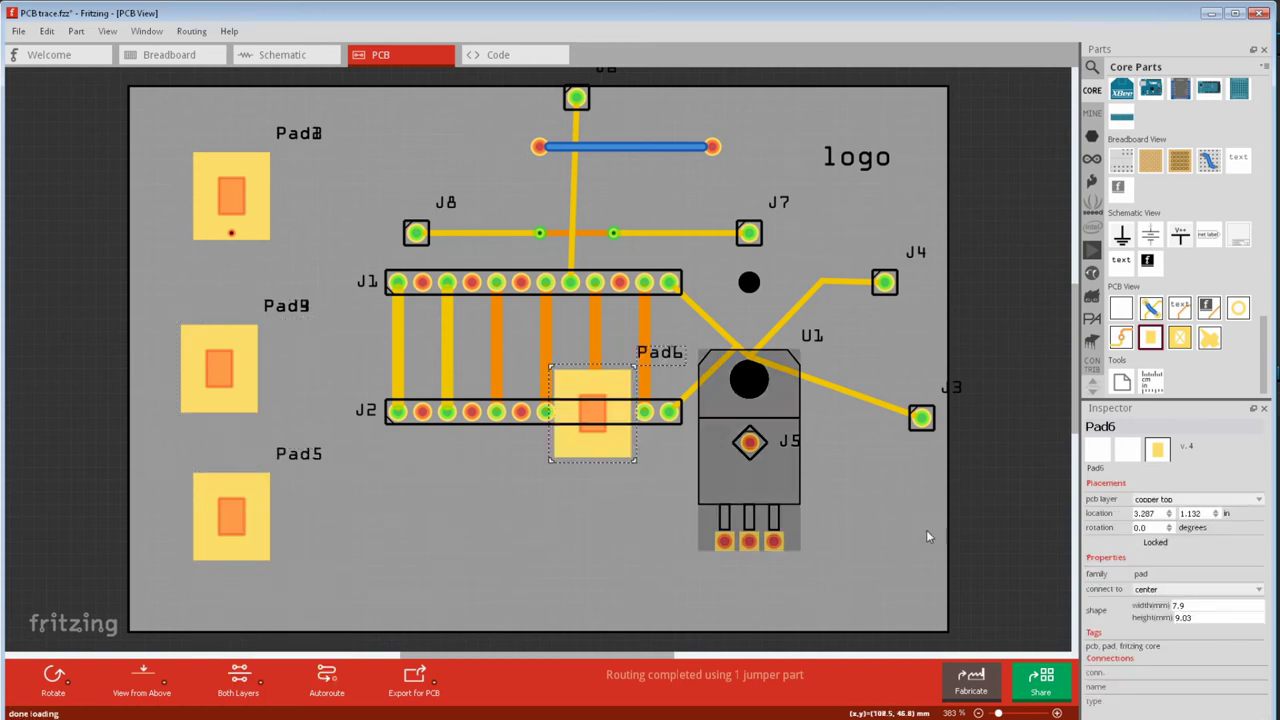
click(1258, 500)
click(1247, 513)
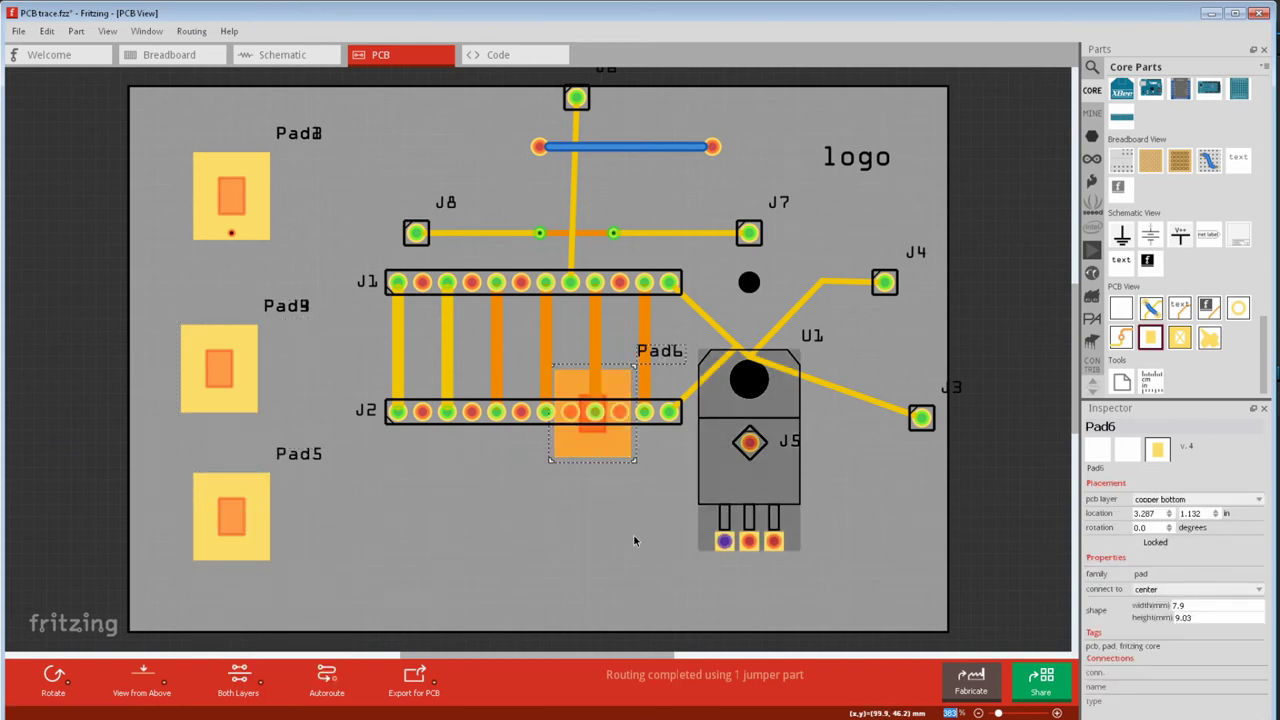
- Align the duplicate copper bottom pad with the lower-left pad both horizontally and vertically so they overlap exactly
ctrl+click(231, 566)
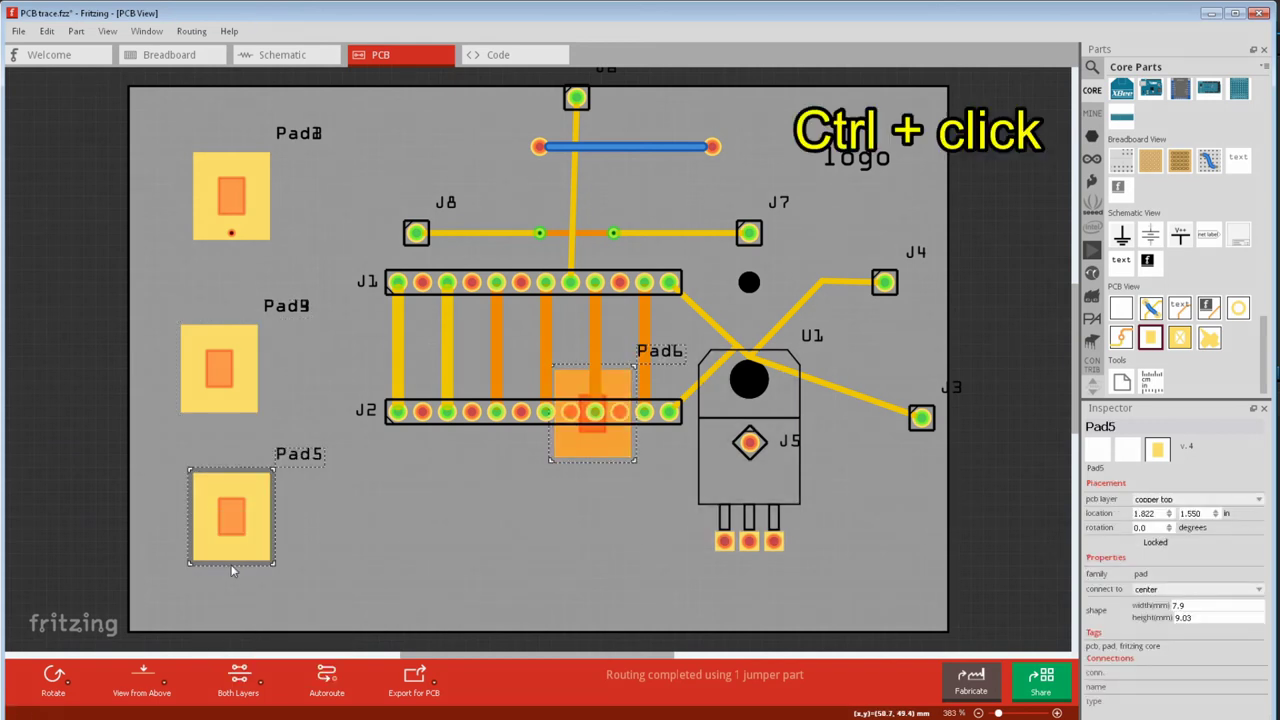
click(76, 31)
mouse_move(96, 130)
click(232, 130)
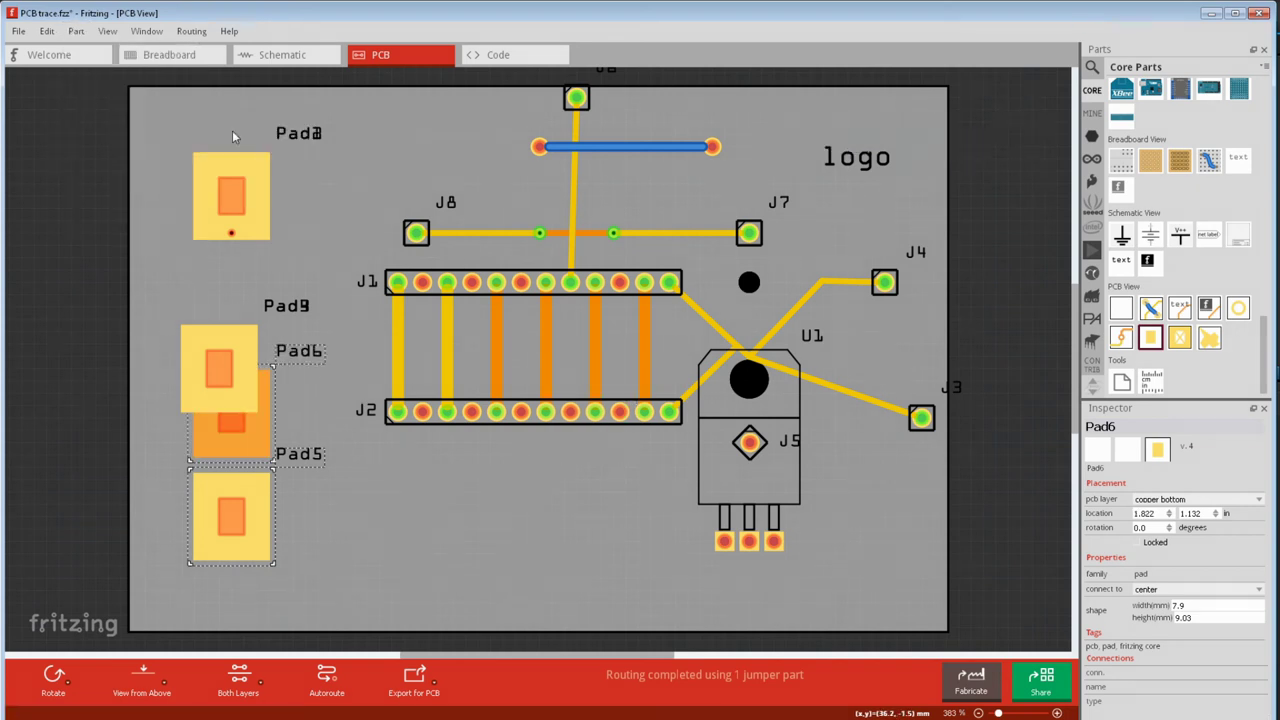
click(73, 33)
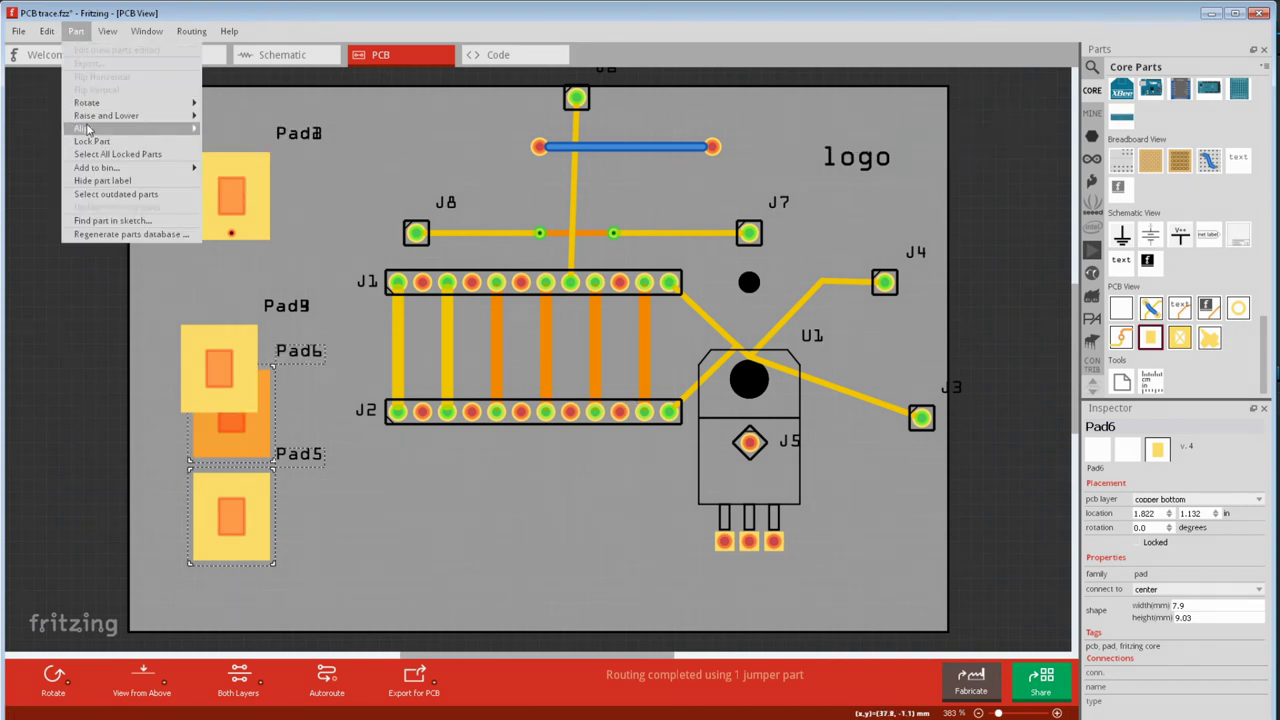
mouse_move(96, 128)
click(235, 196)
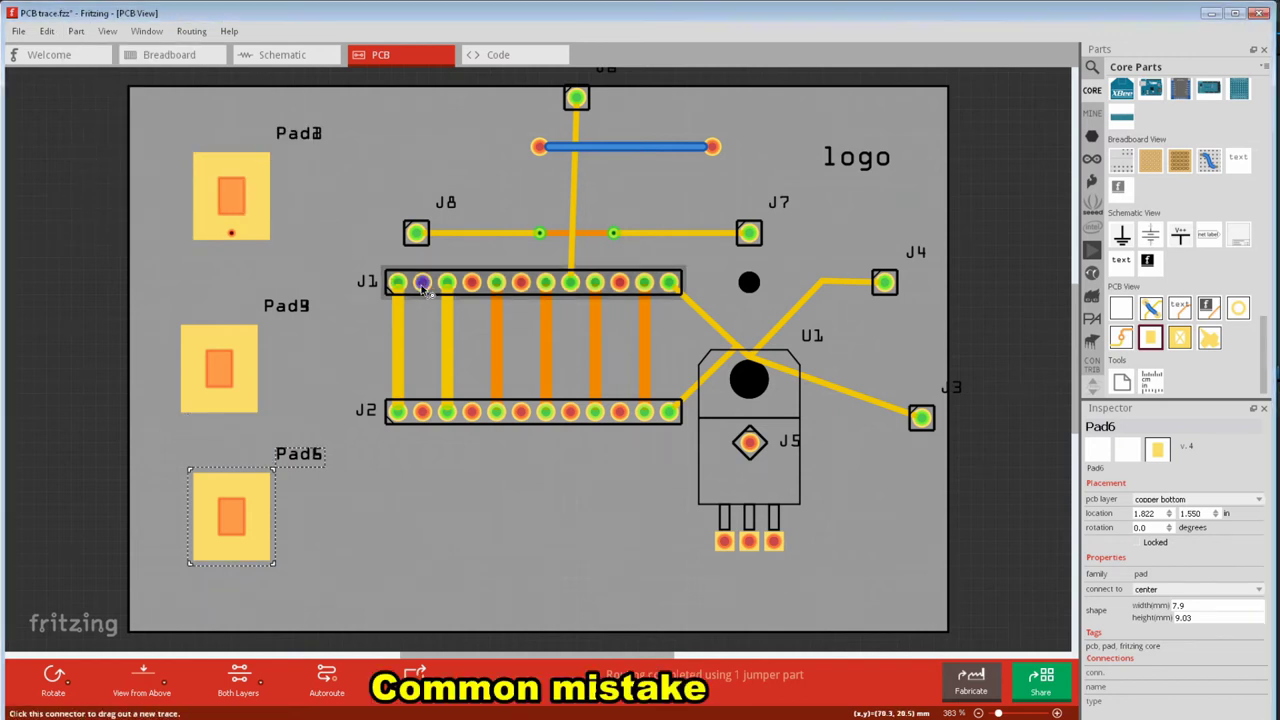
- Route a top-layer trace from J1's second pin to the upper-left pad and stretch a copper fill blocker over the lower-left pad pair
mouse_move(422, 282)
mouse_down()
mouse_move(300, 197)
mouse_move(237, 200)
mouse_up()
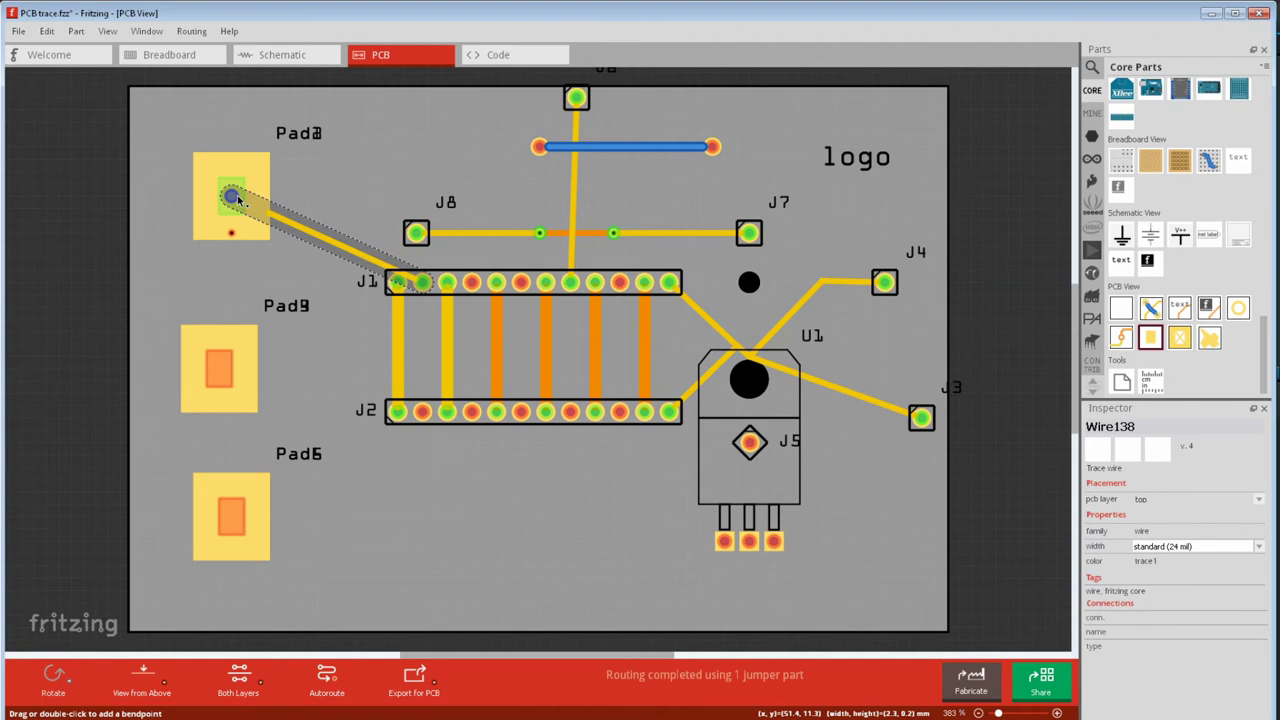
drag(1180, 337, 408, 558)
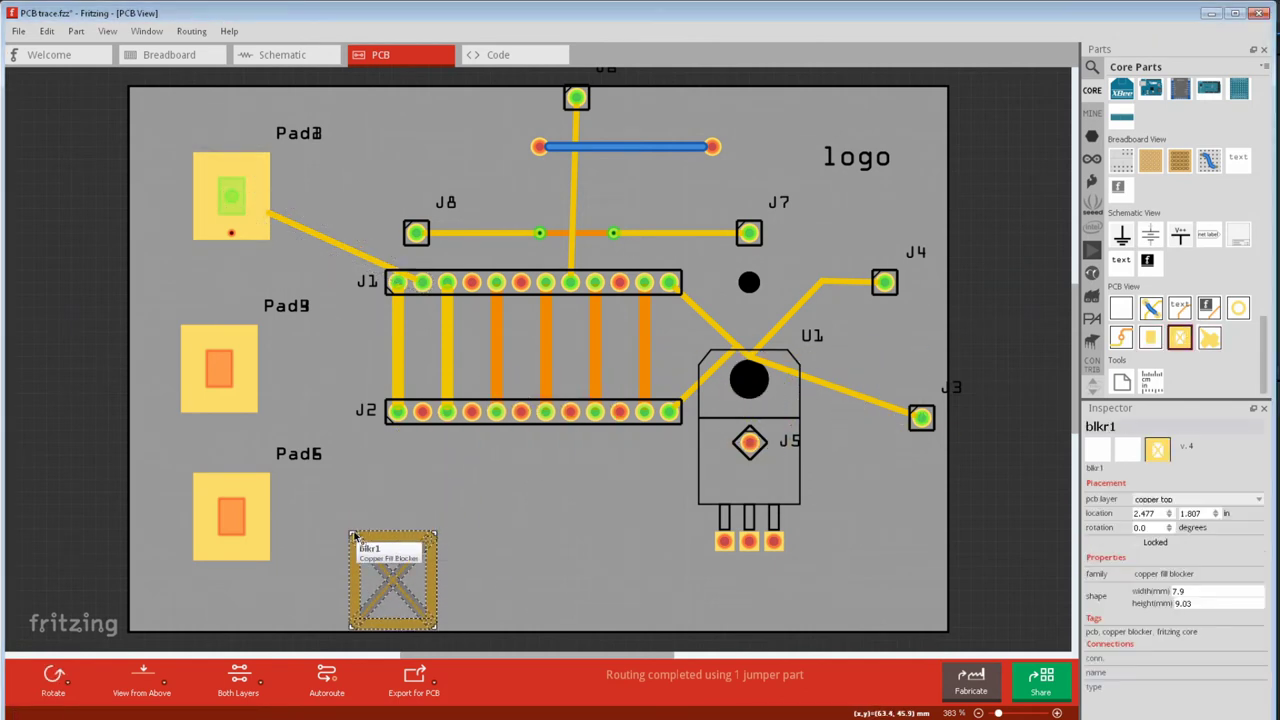
drag(345, 530, 102, 465)
- Add a copper fill to the board and open the ground fill keepout setting
drag(1210, 338, 586, 509)
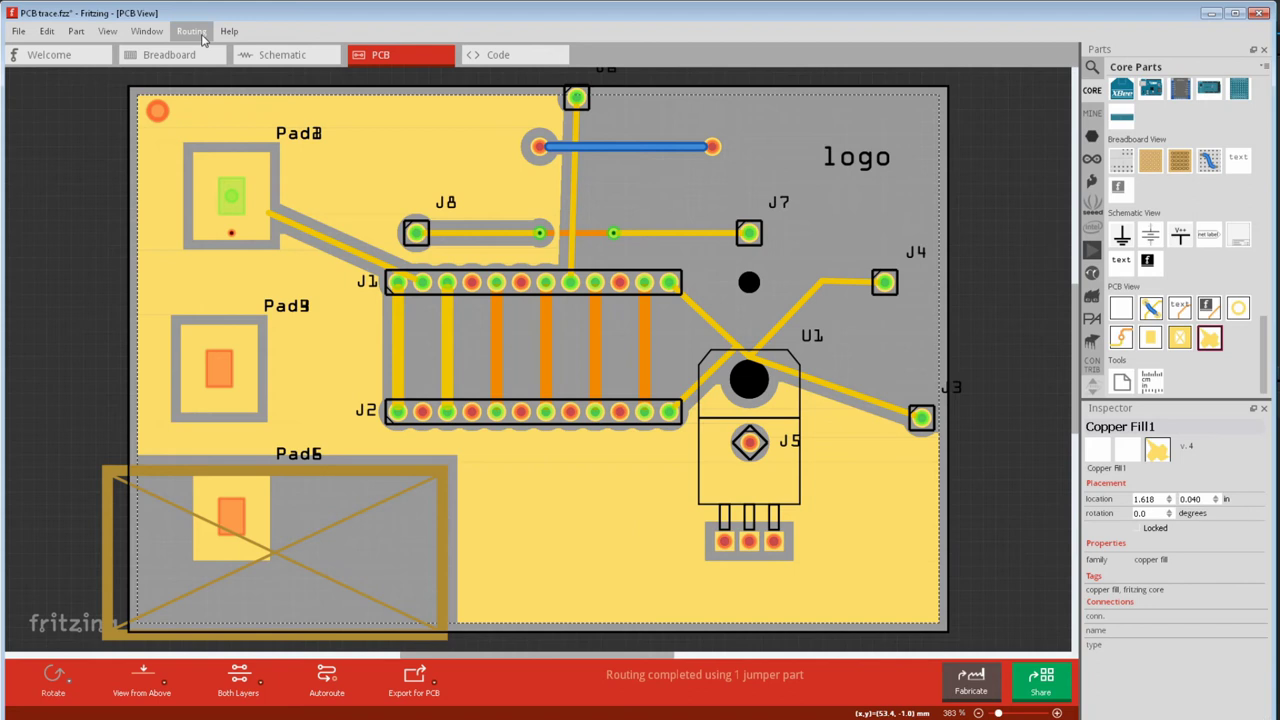
click(198, 31)
mouse_move(222, 106)
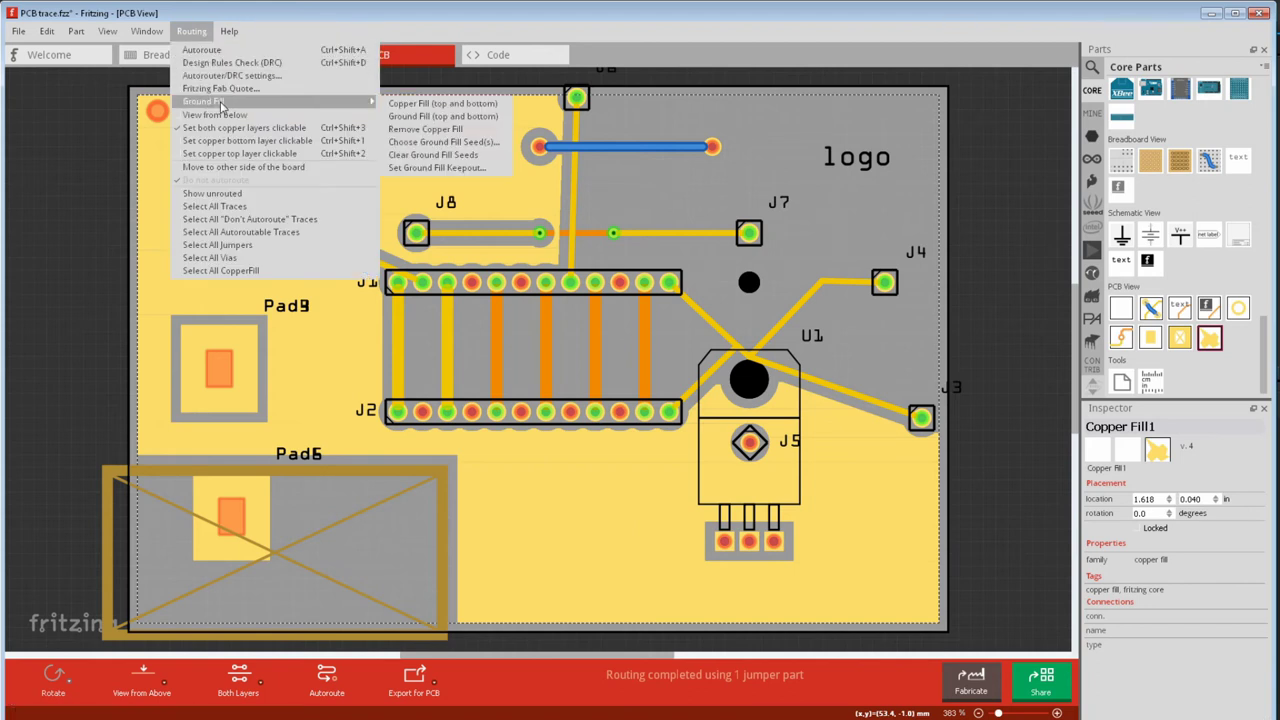
click(433, 168)
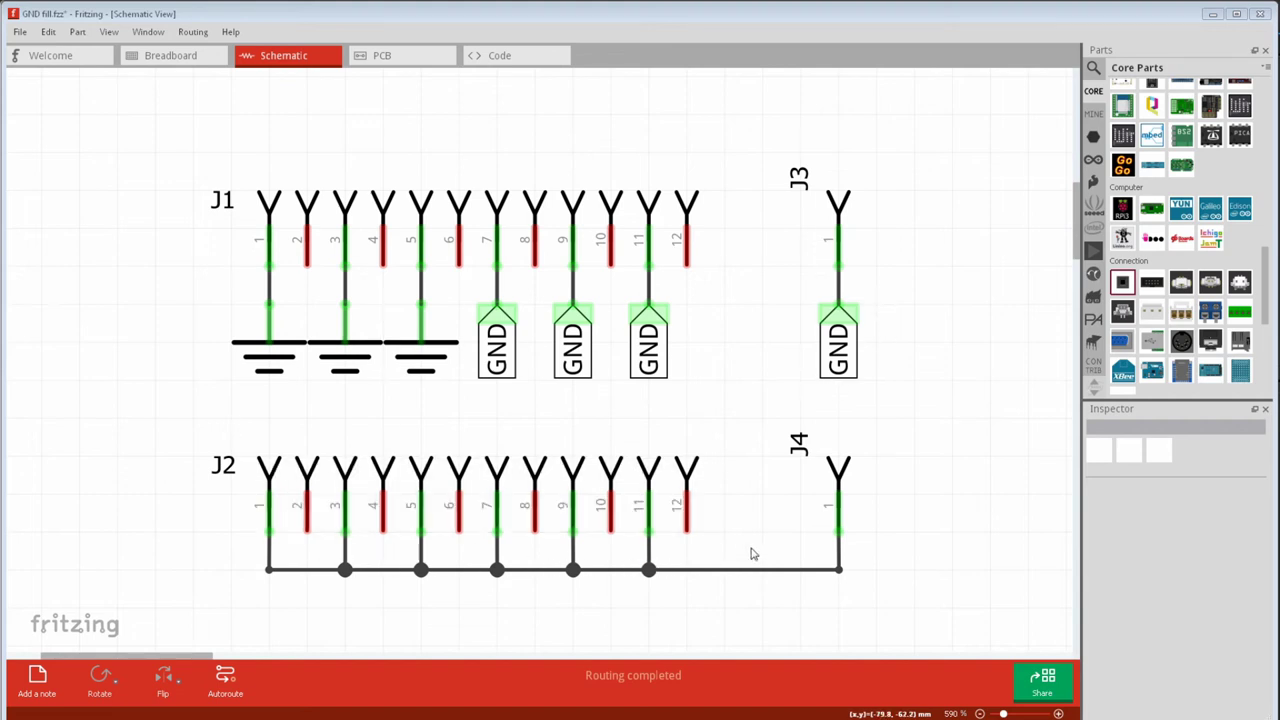
- Try a top-layer copper fill on the GND fill board in PCB view and undo it
click(378, 57)
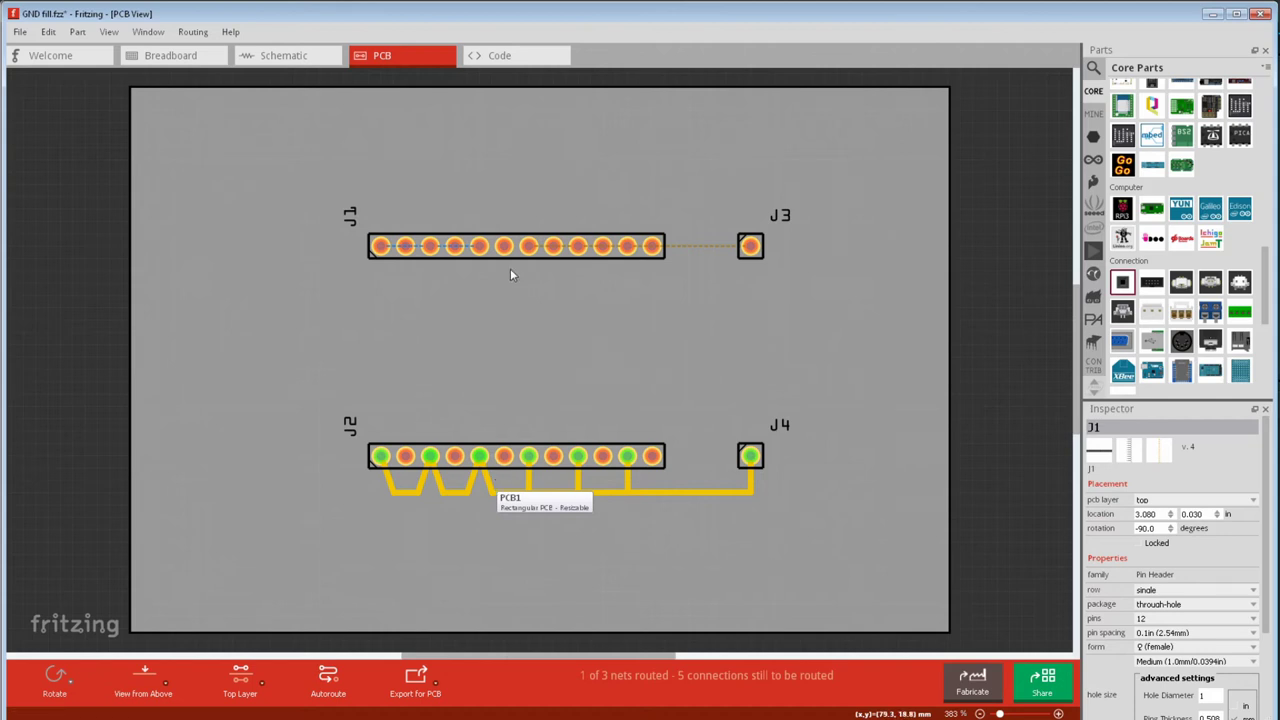
click(193, 31)
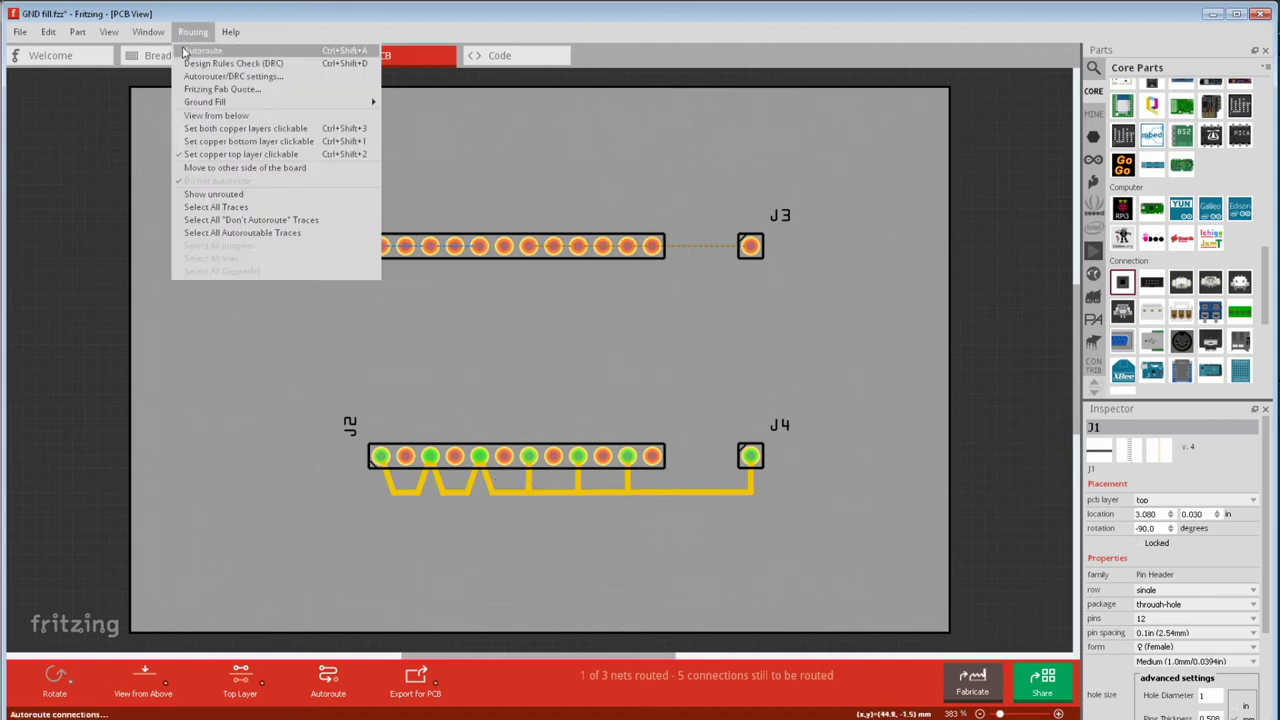
mouse_move(212, 103)
click(403, 104)
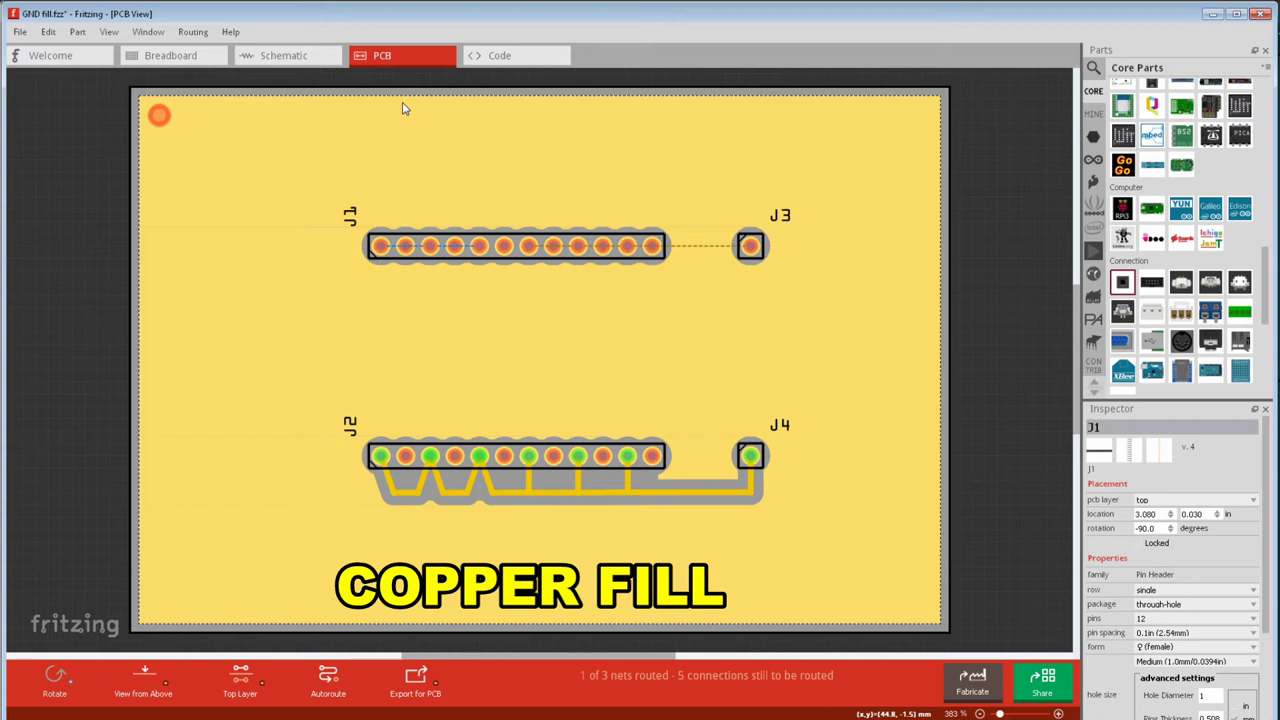
key(ctrl+z)
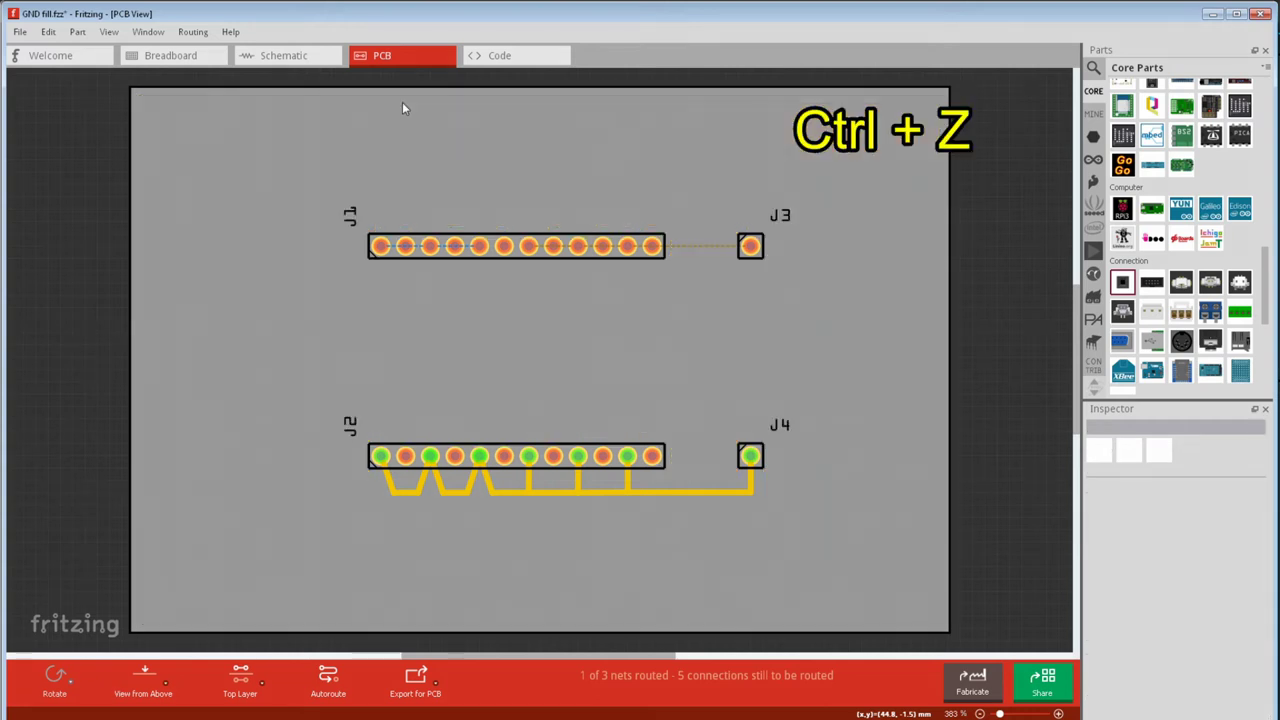
- Try a top-layer ground fill with no seeds designated, accept it as a copper fill, and undo it
click(193, 31)
mouse_move(255, 102)
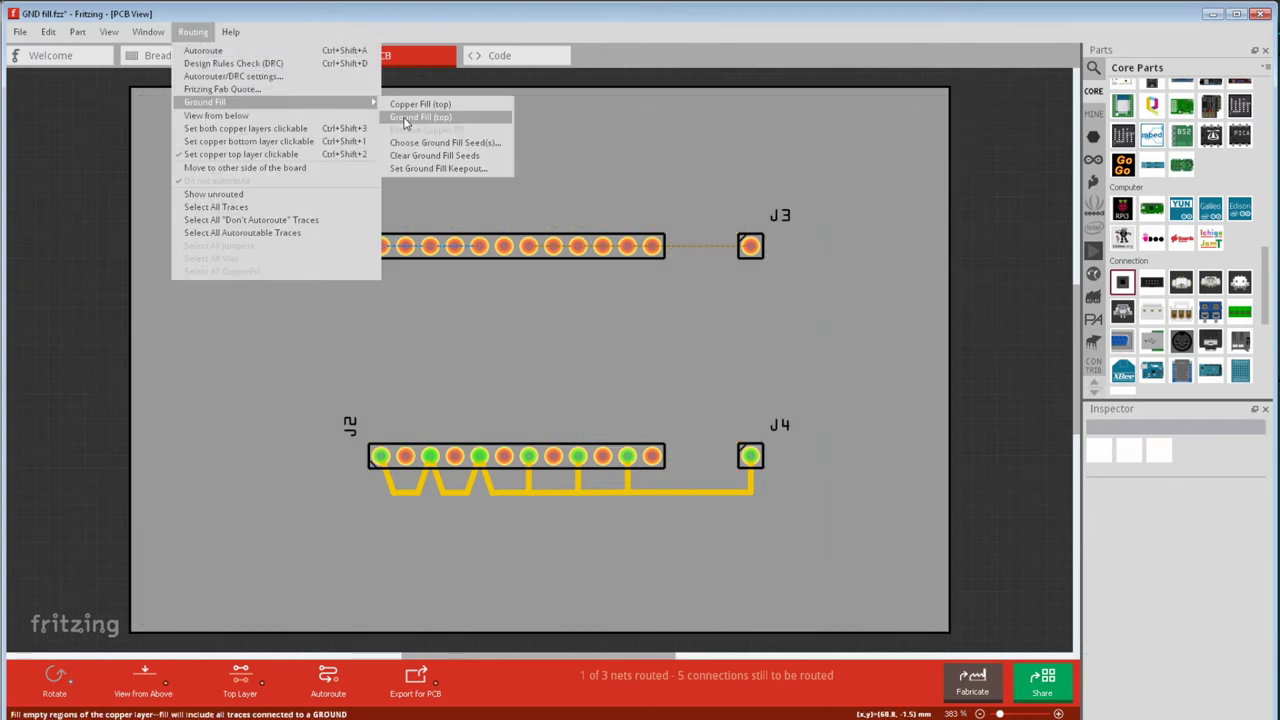
click(405, 120)
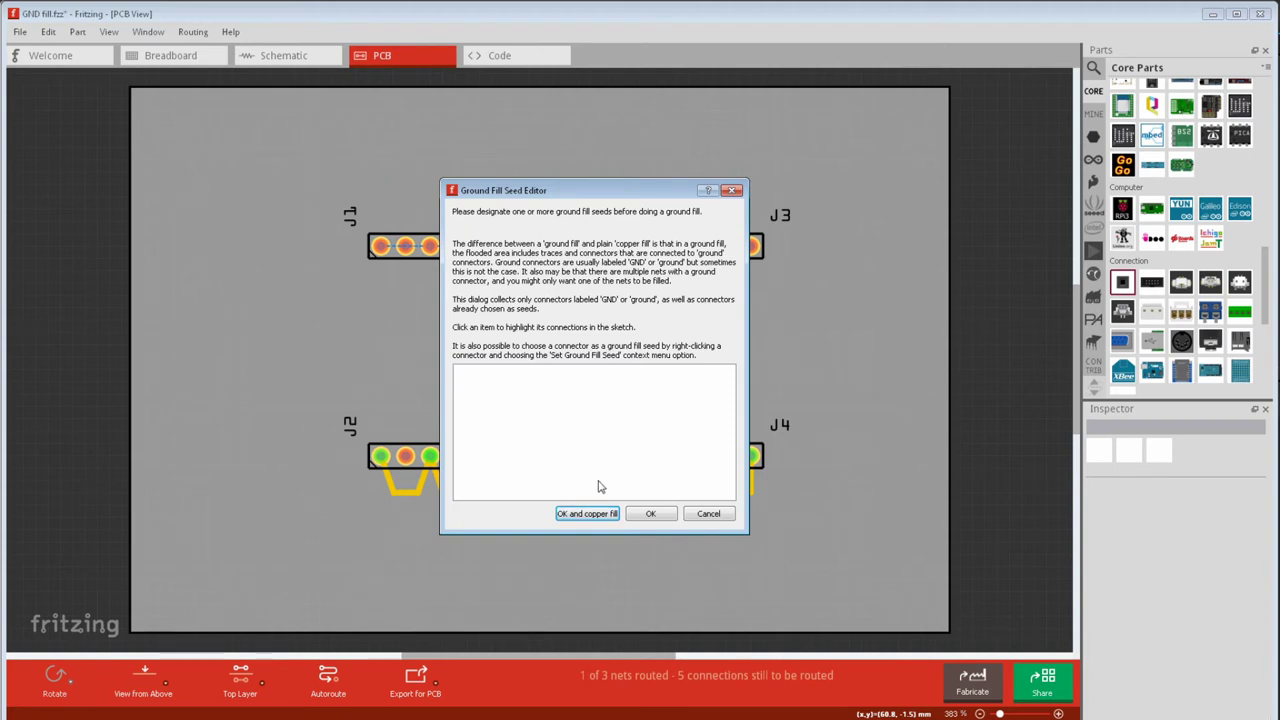
click(587, 513)
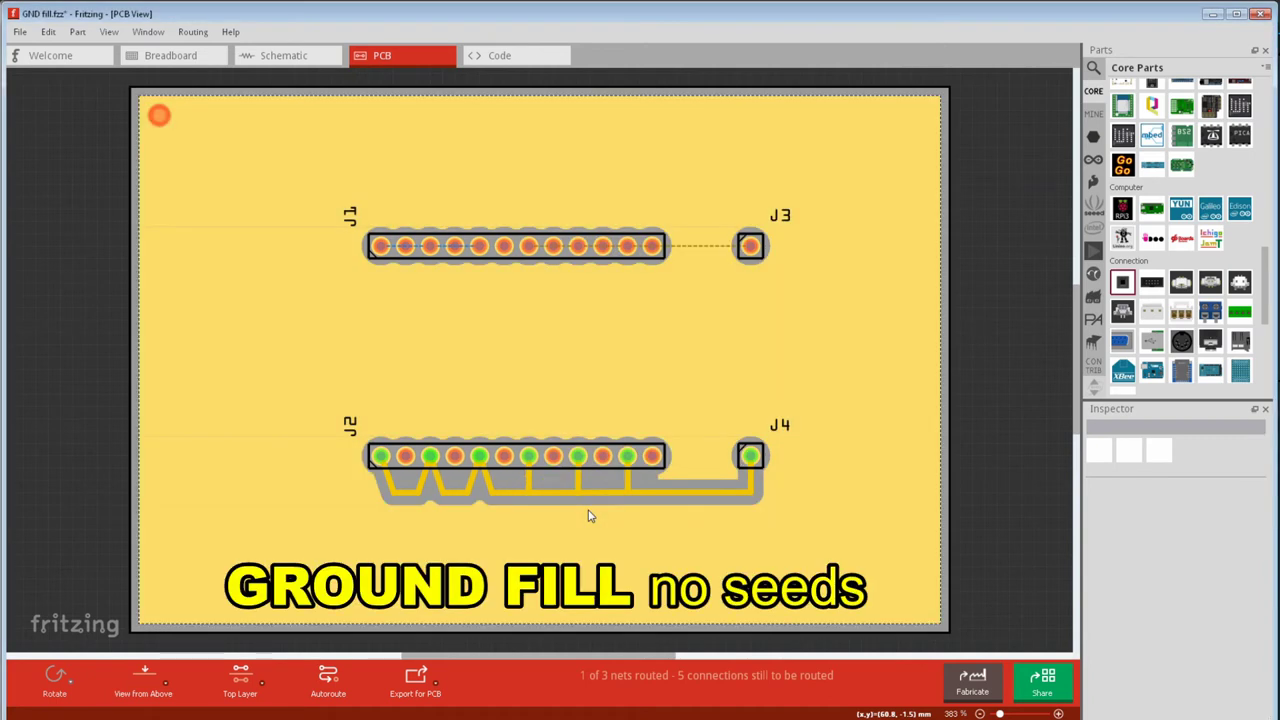
key(ctrl+z)
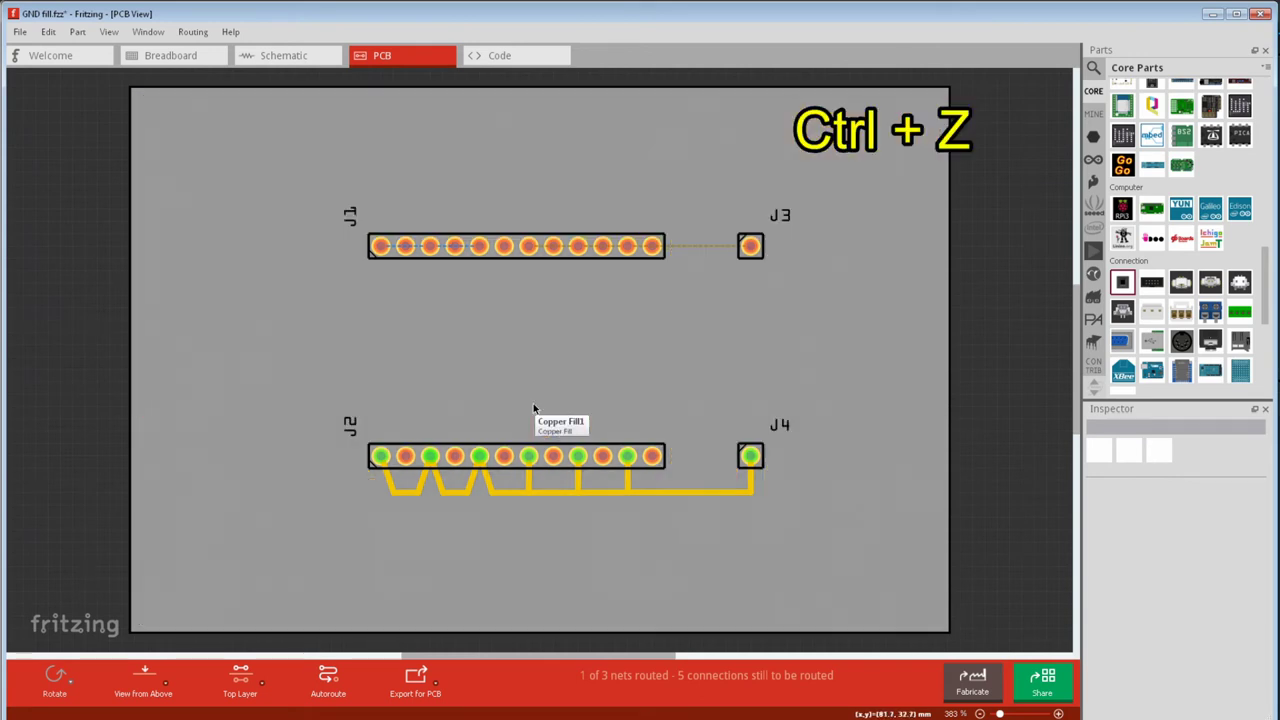
- Set J3's pin as a ground fill seed and run a ground fill on the top layer
right_click(751, 253)
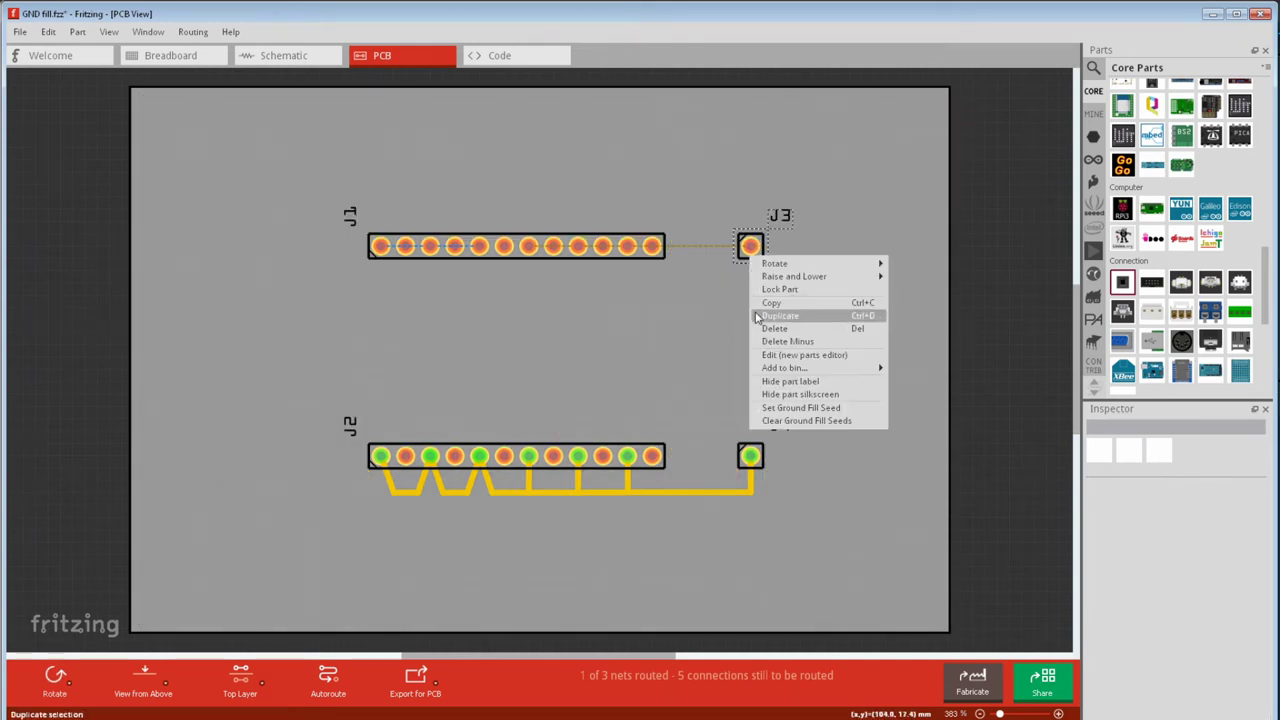
click(763, 411)
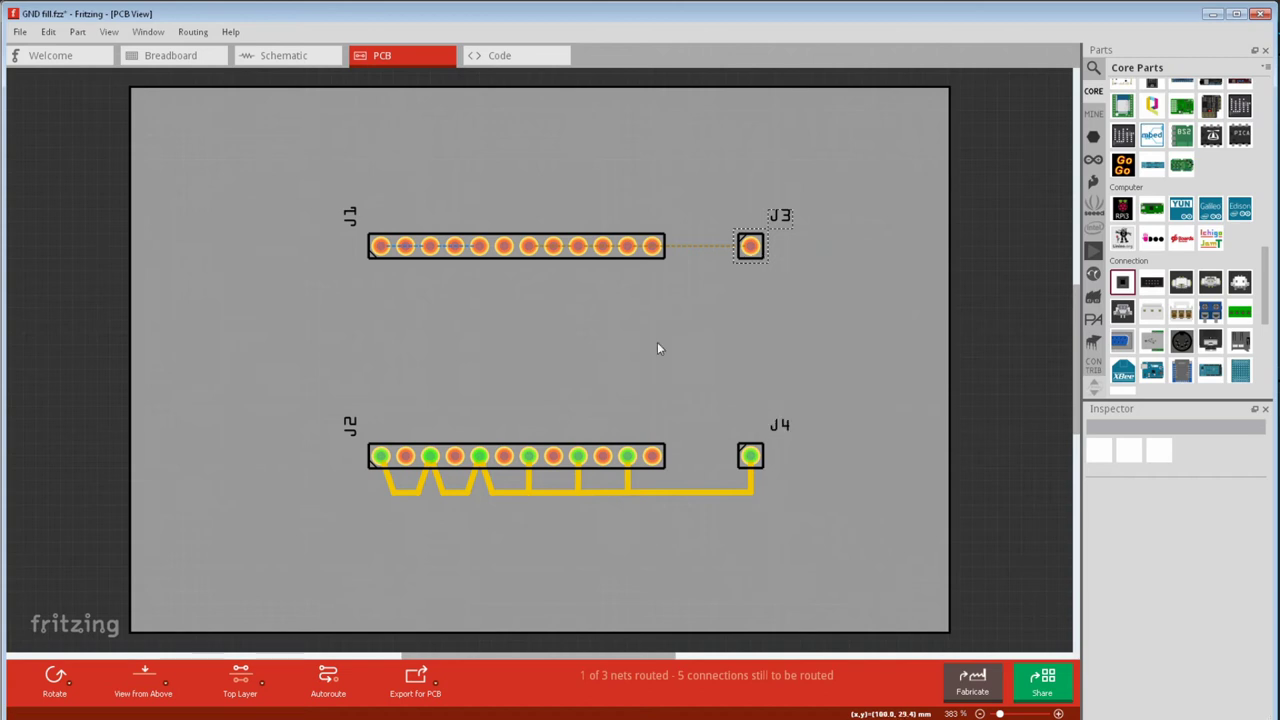
click(193, 31)
mouse_move(322, 104)
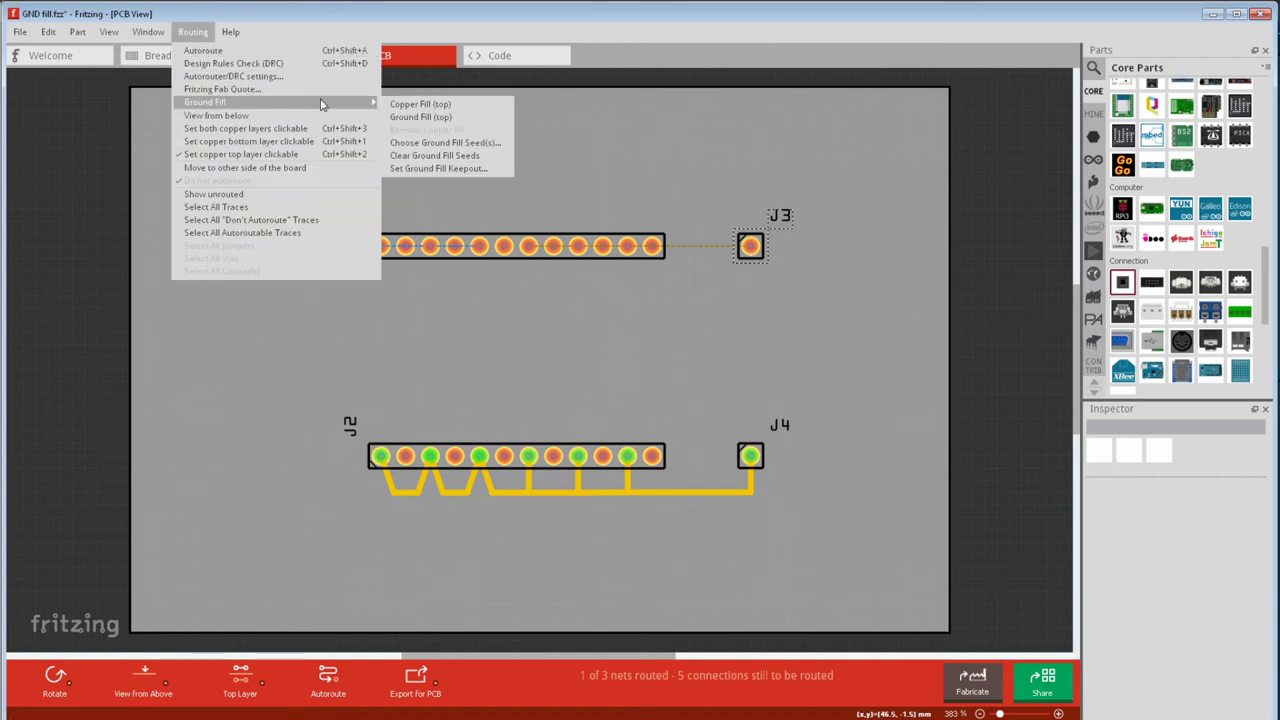
click(420, 117)
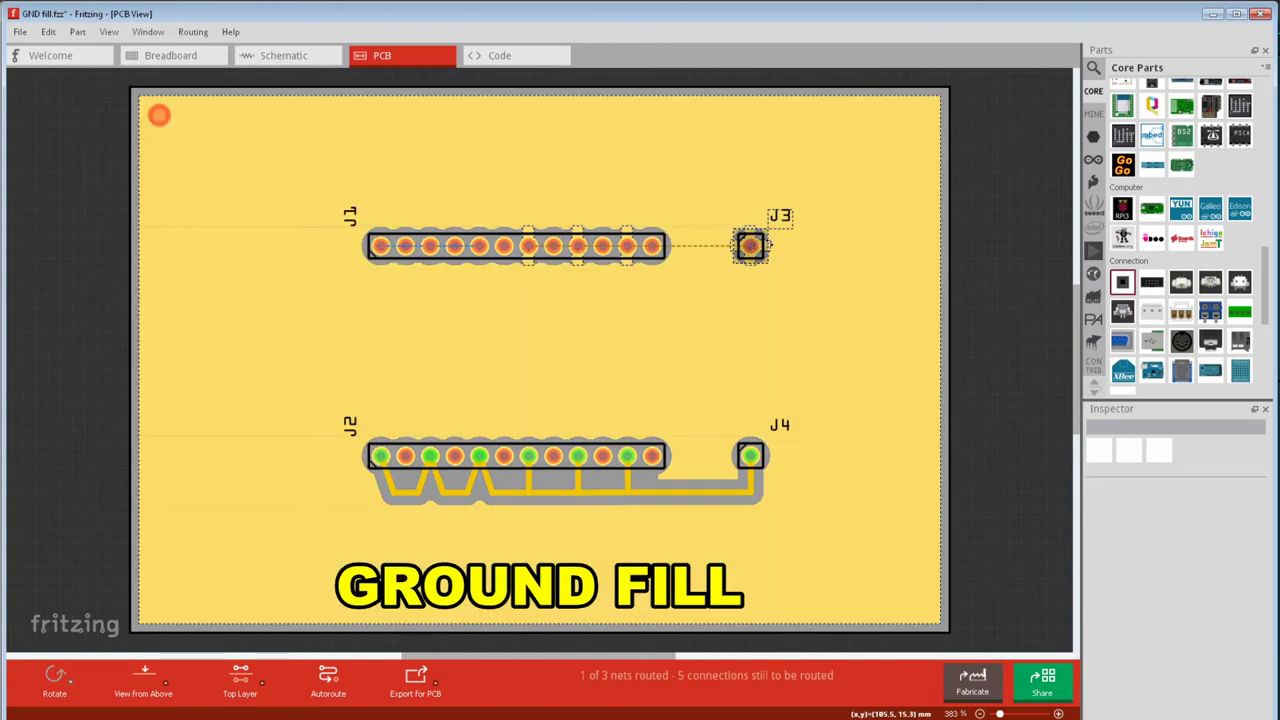
- Check J1's ground connections in the schematic and undo the ground fill on the PCB
click(620, 265)
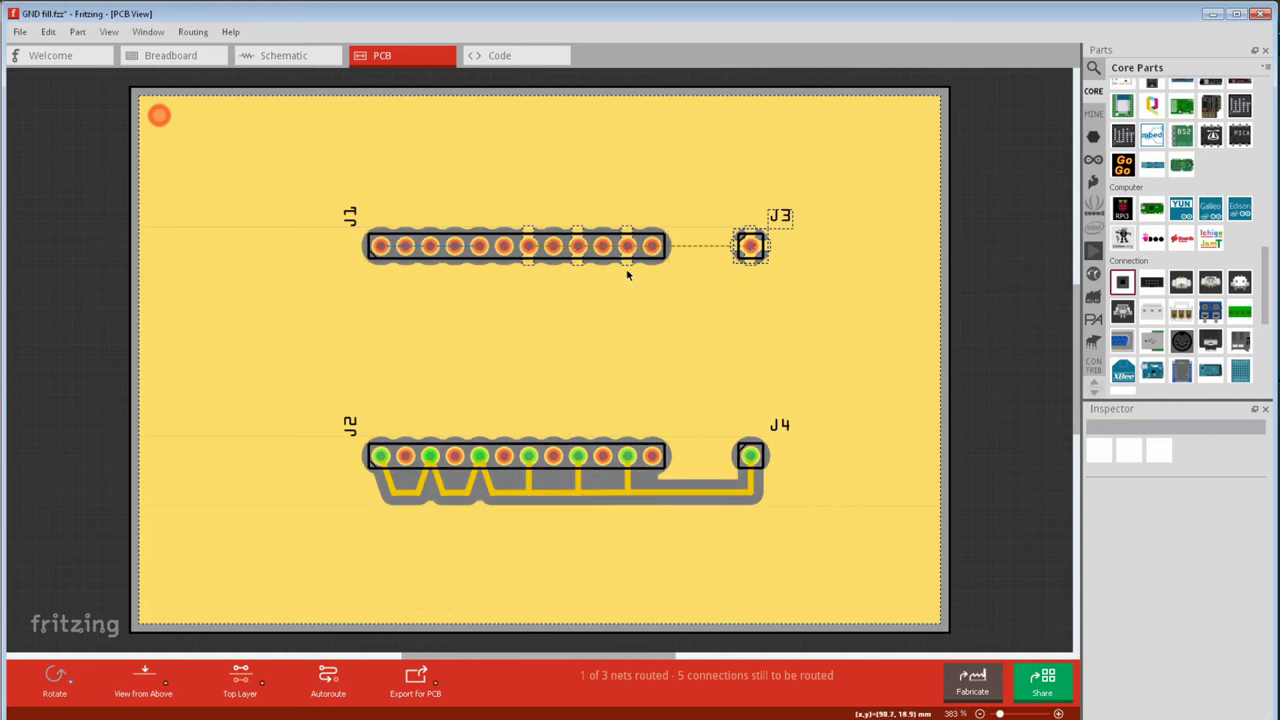
key(ctrl+3)
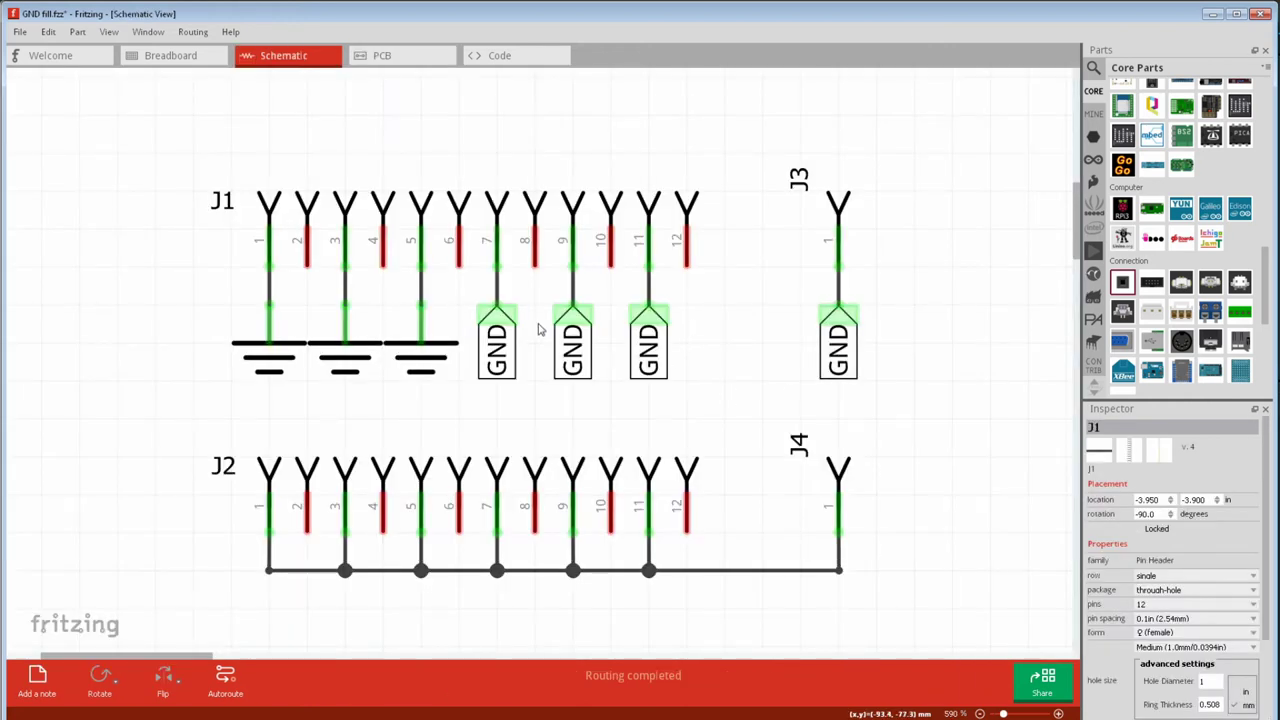
click(409, 62)
key(ctrl+z)
- Set J1's pin 5 as a ground fill seed and run a ground fill on the top layer
right_click(478, 255)
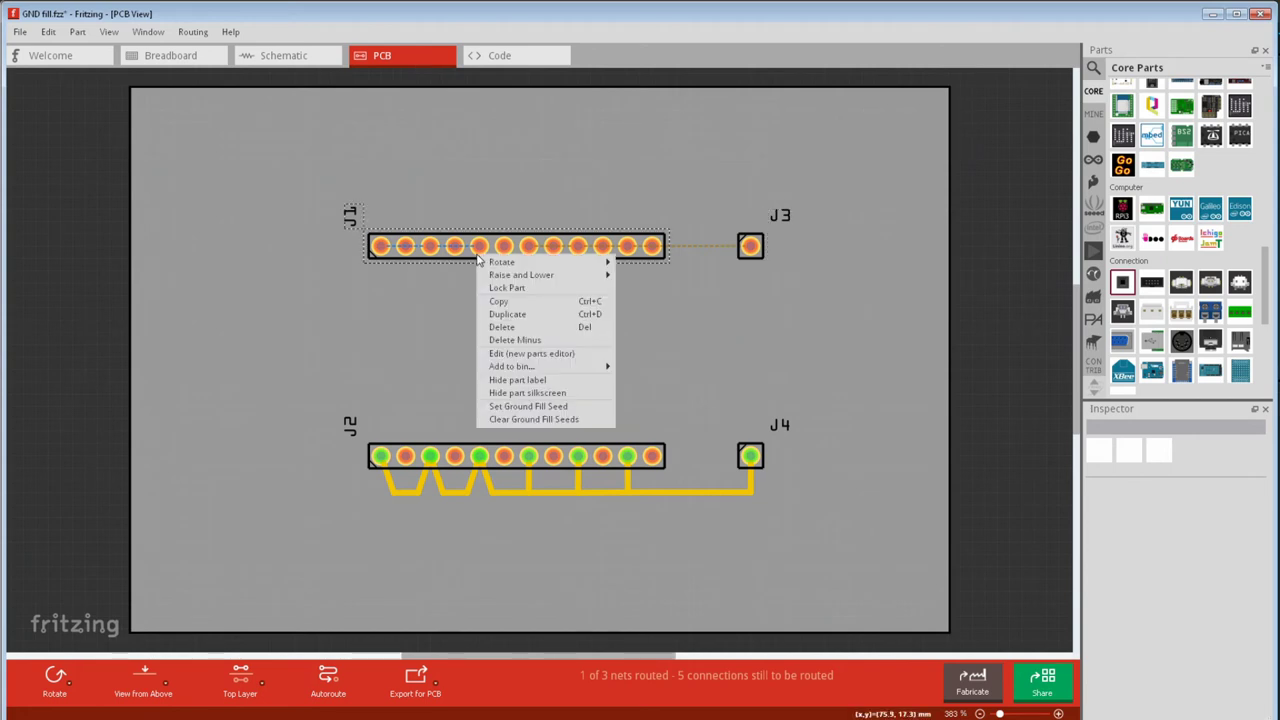
click(508, 407)
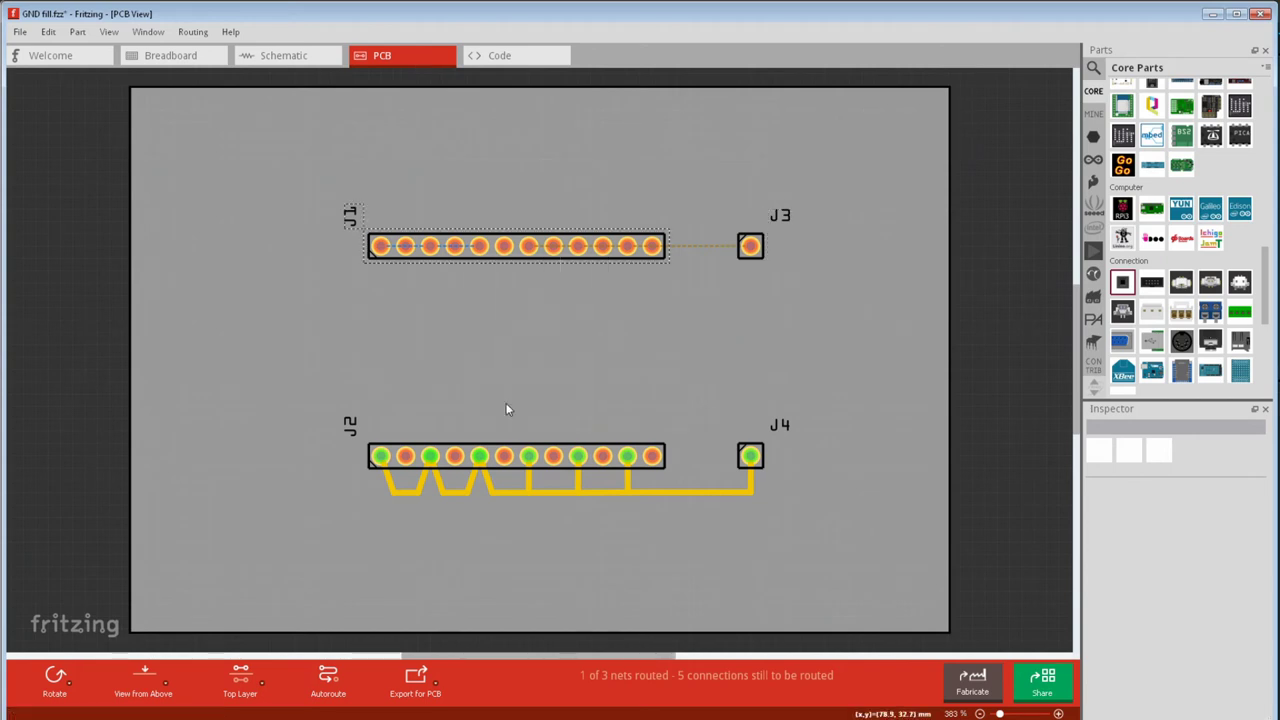
click(193, 31)
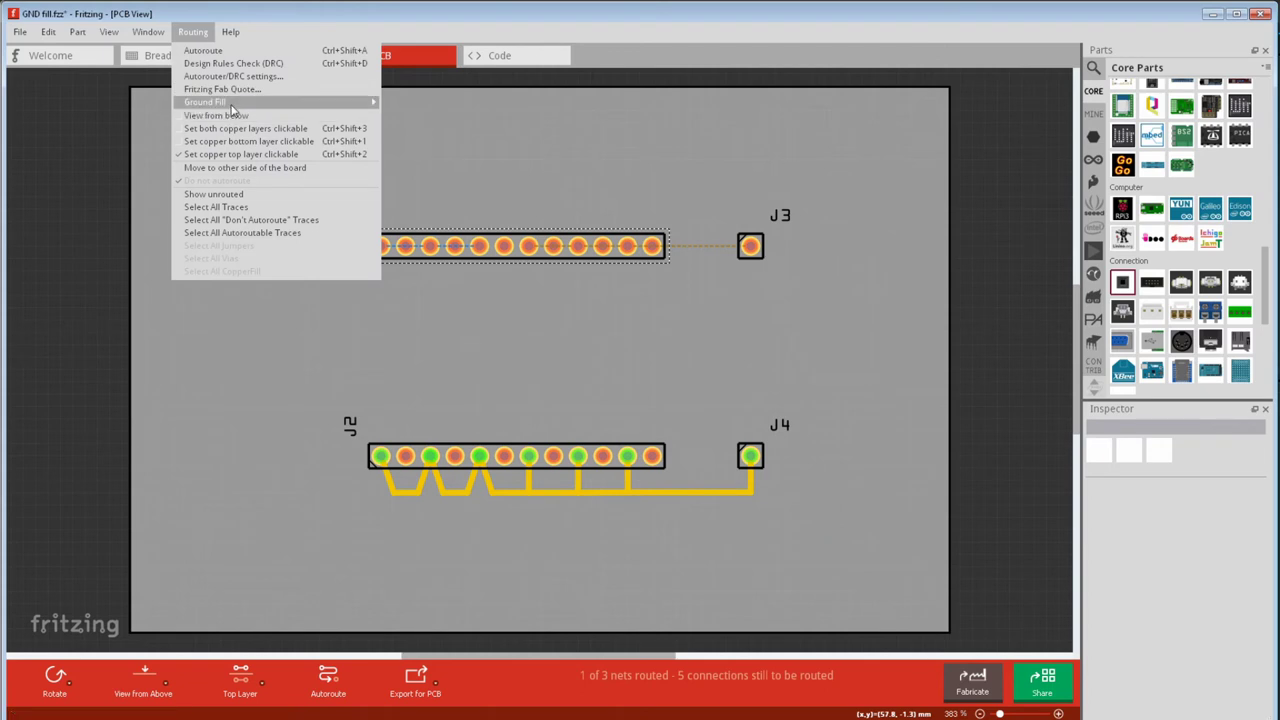
mouse_move(350, 104)
click(415, 116)
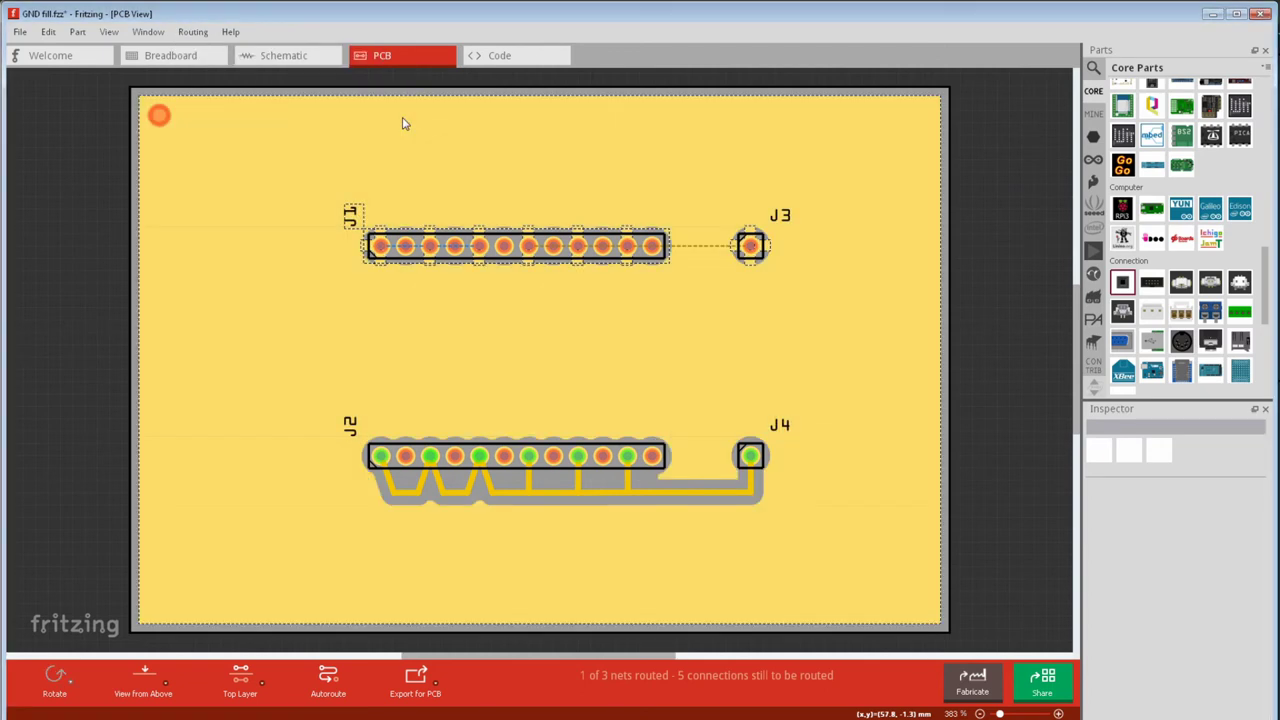
- Undo the last ground fill and clear all ground fill seeds
key(ctrl+z)
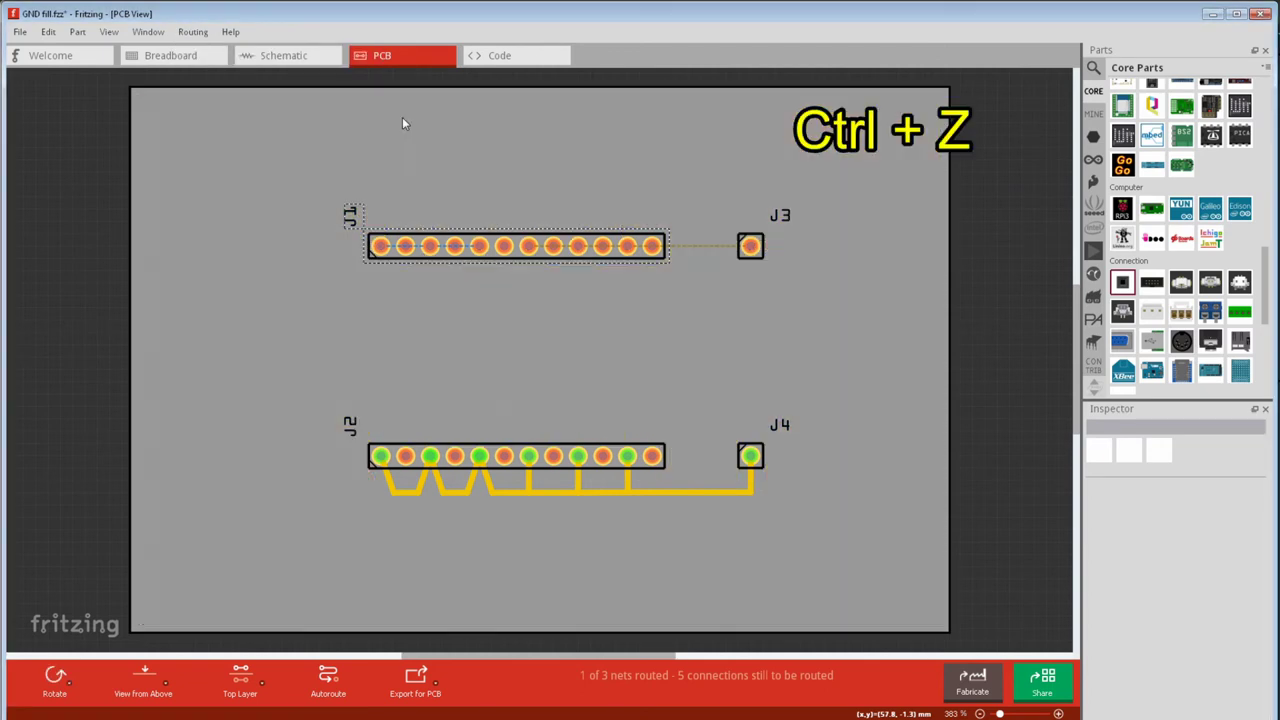
key(ctrl+z)
click(193, 31)
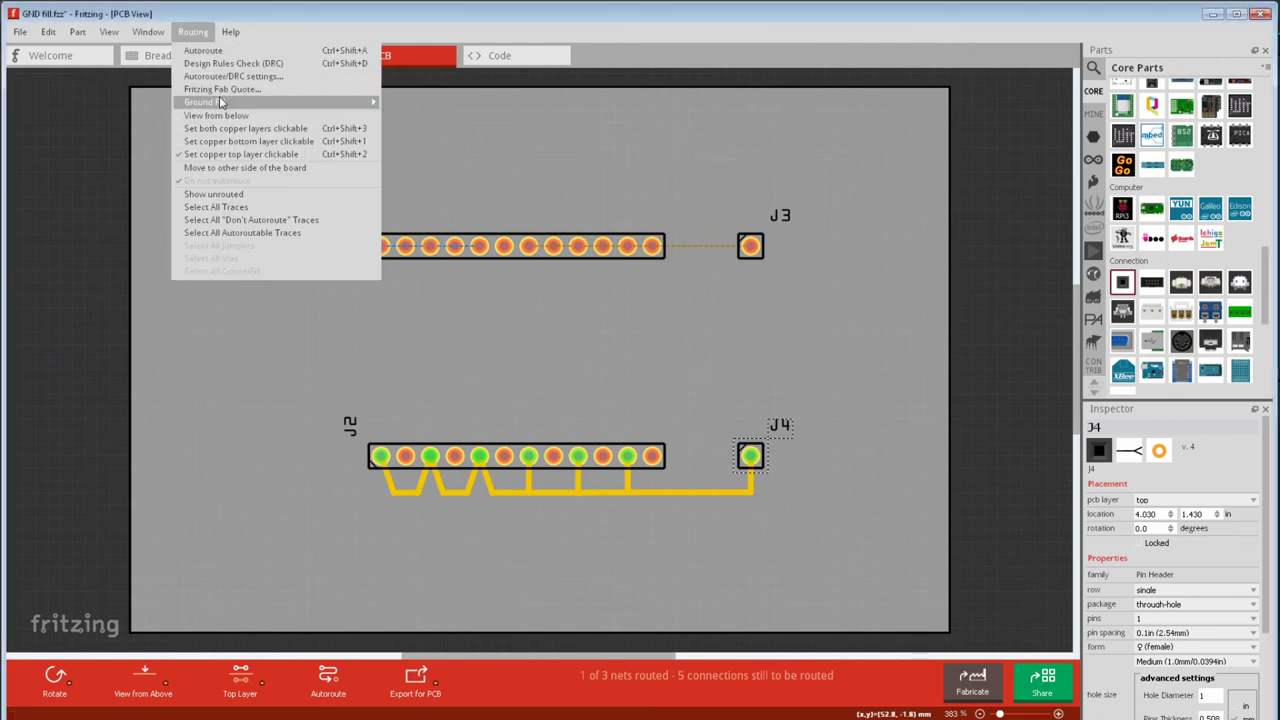
mouse_move(228, 102)
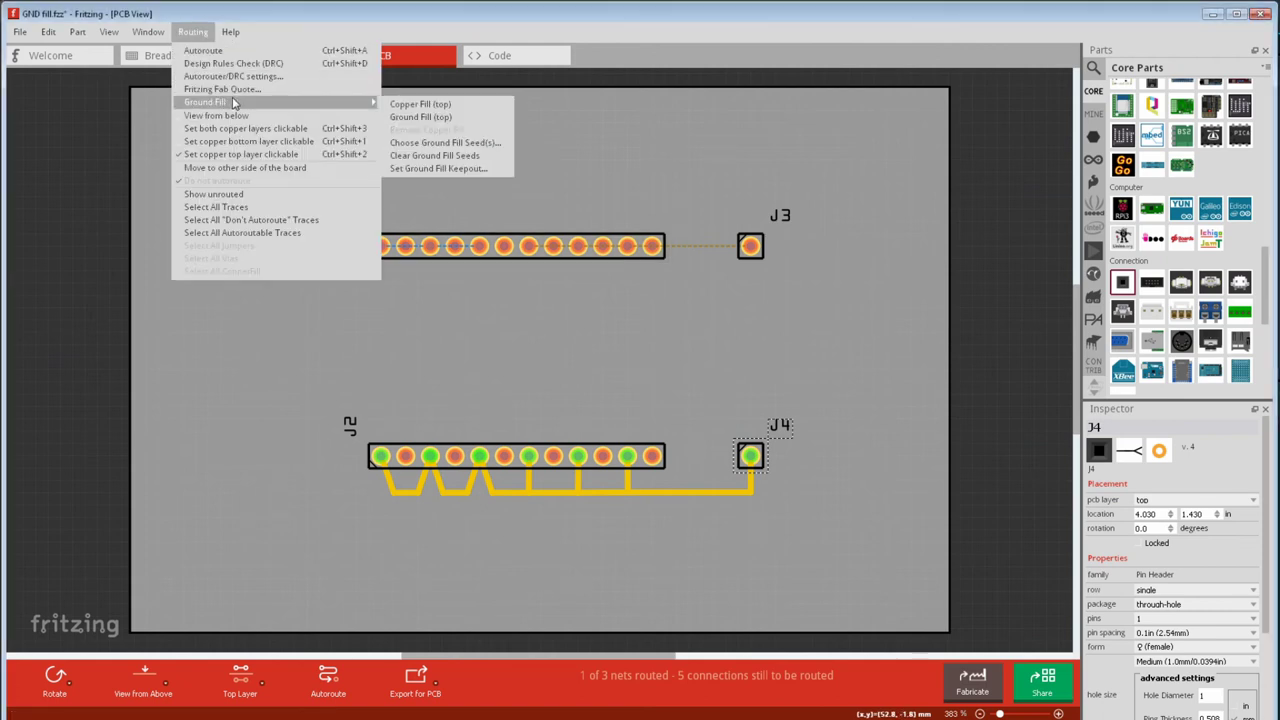
click(429, 157)
- Delete all the traces joining J2's pins and J4
right_click(557, 493)
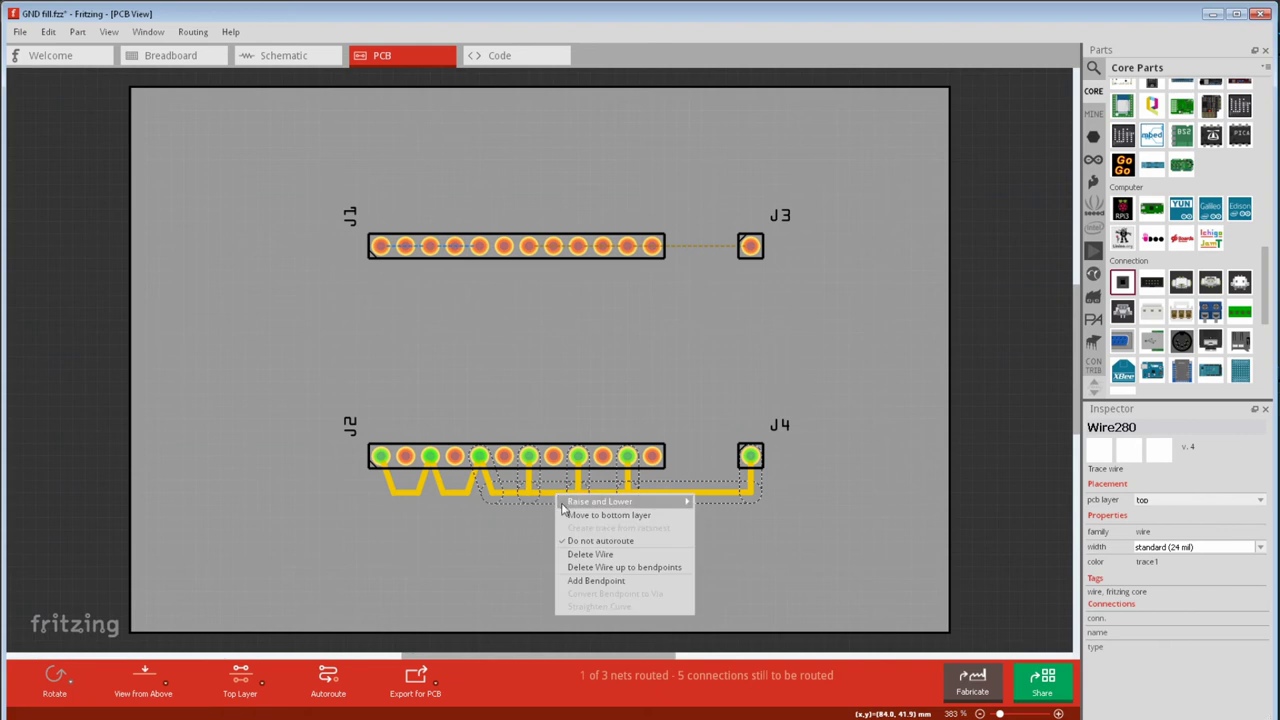
click(566, 553)
right_click(474, 473)
click(490, 535)
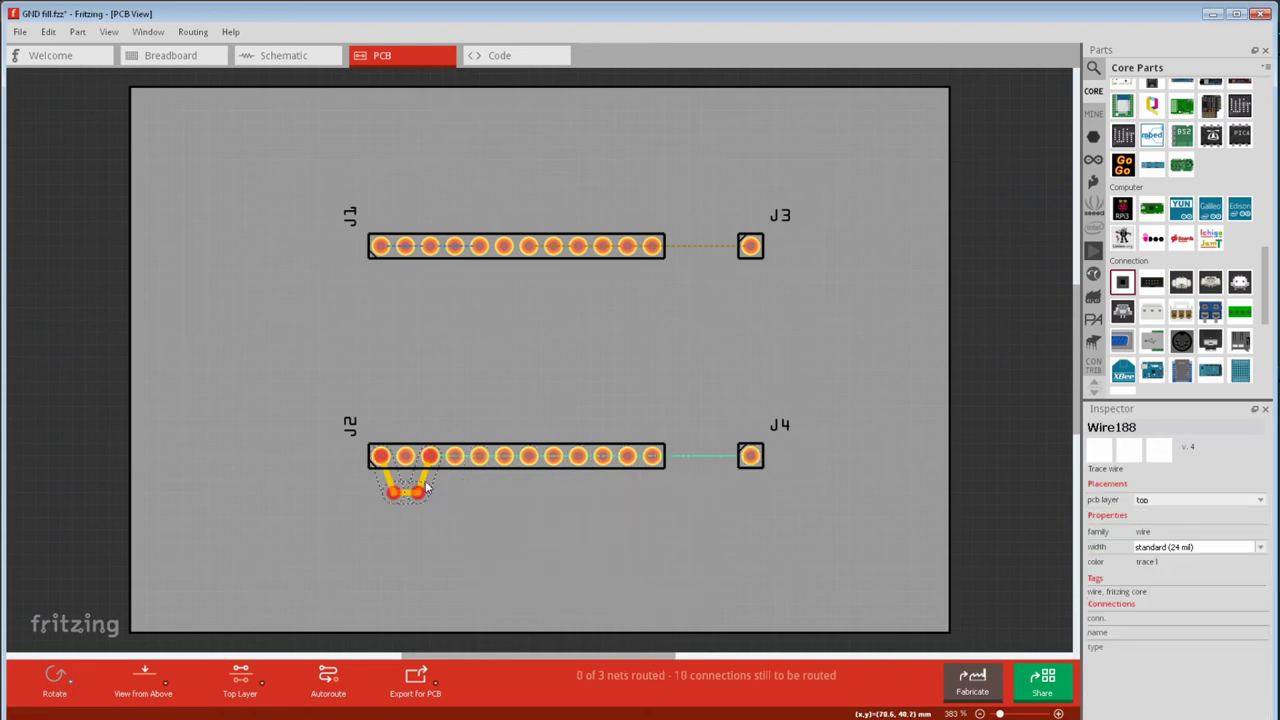
right_click(426, 483)
click(461, 542)
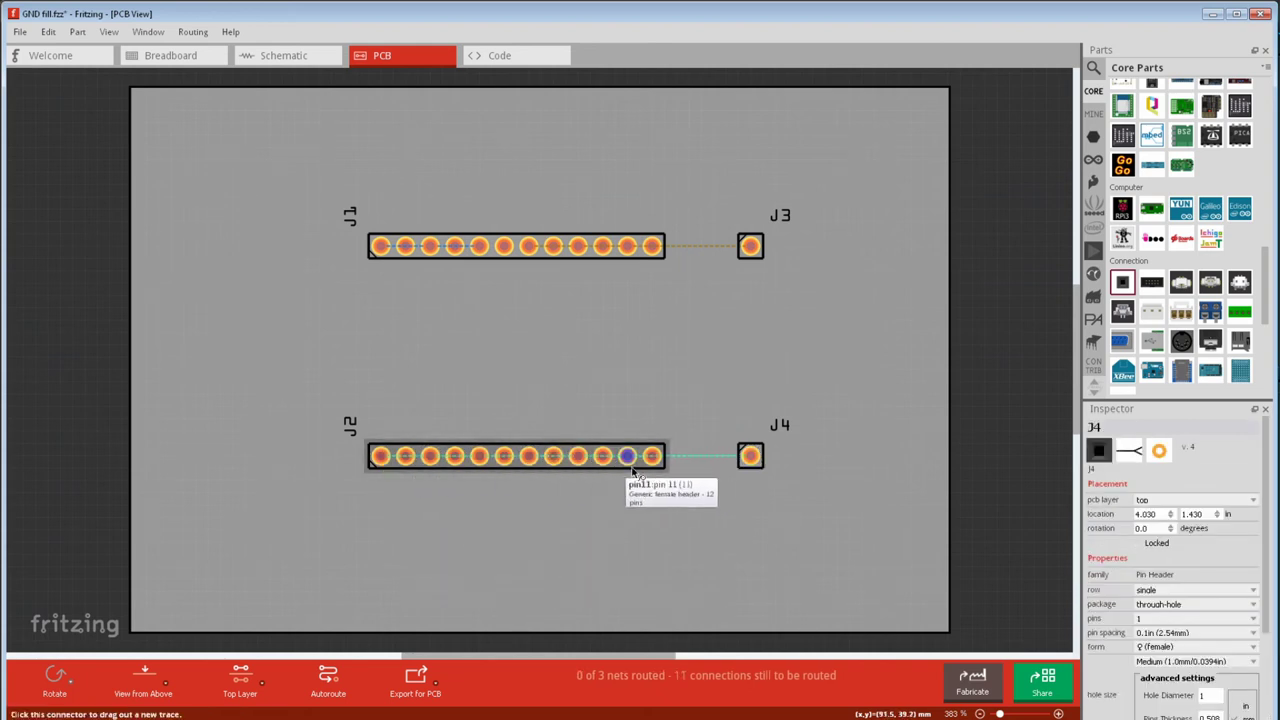
- Check the J2–J4 net in the schematic, set J4's pin as the ground fill seed and ground fill the top layer
key(ctrl+3)
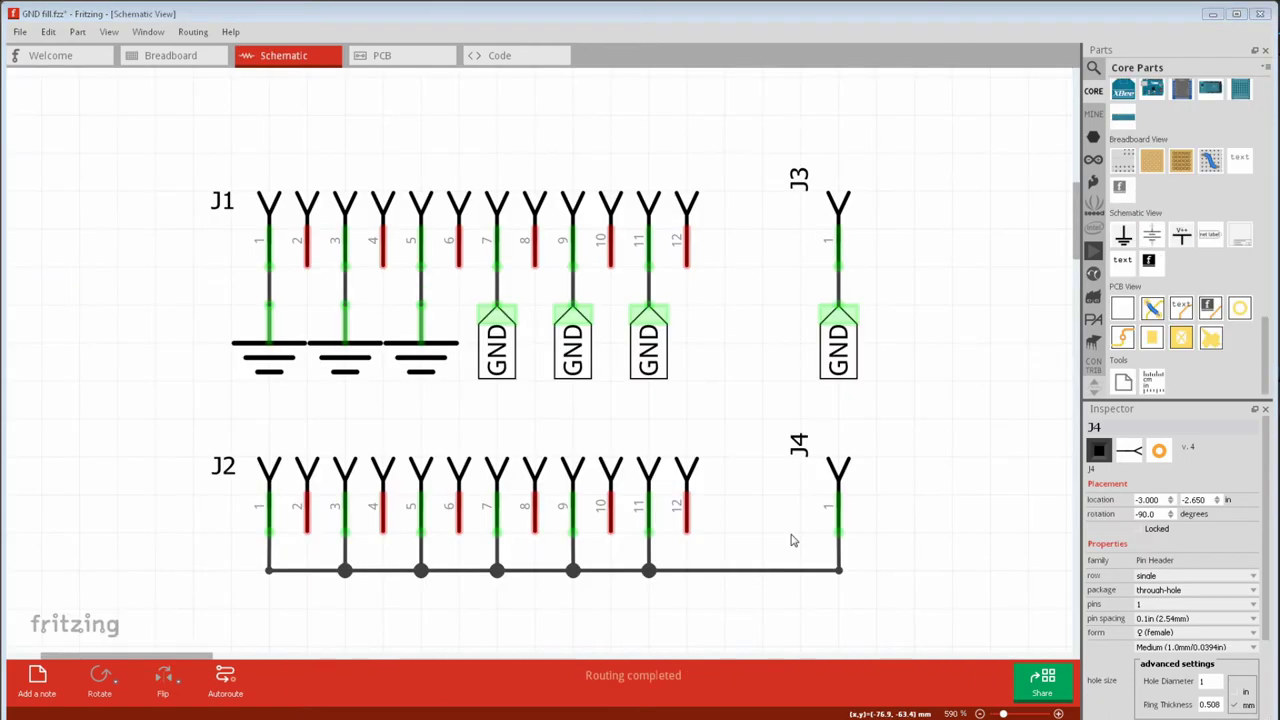
key(ctrl+4)
right_click(748, 462)
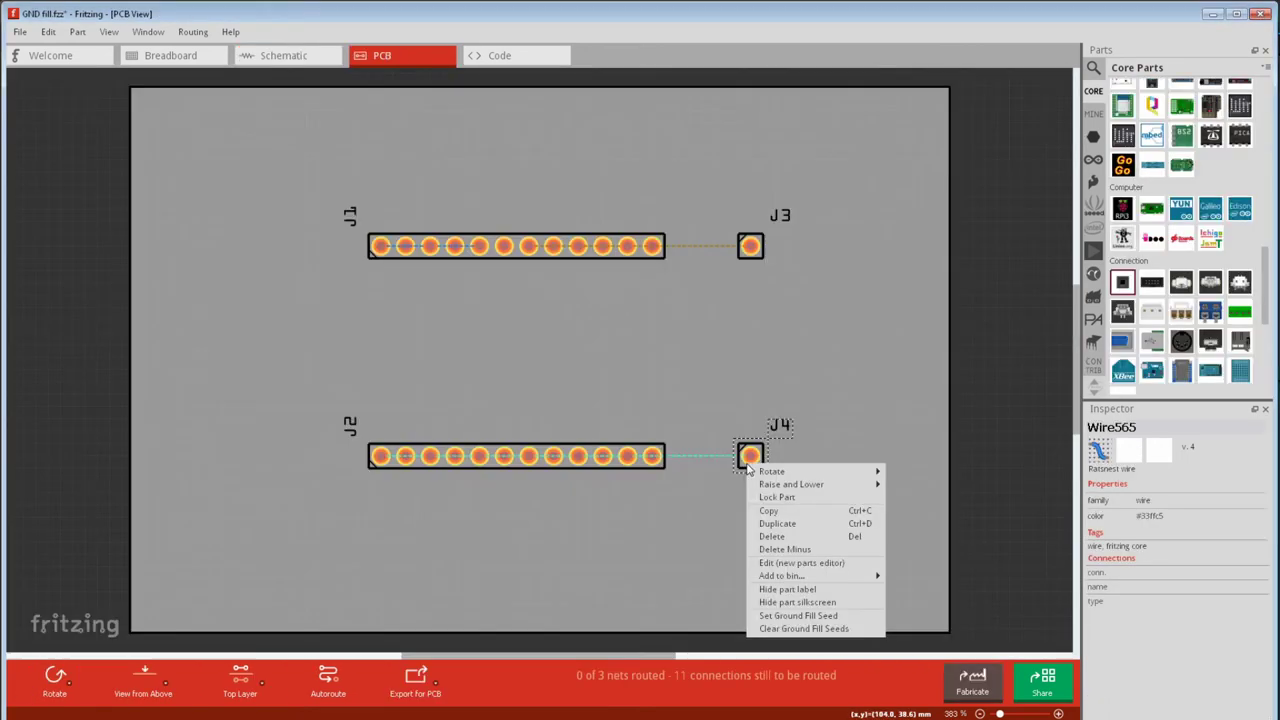
click(788, 618)
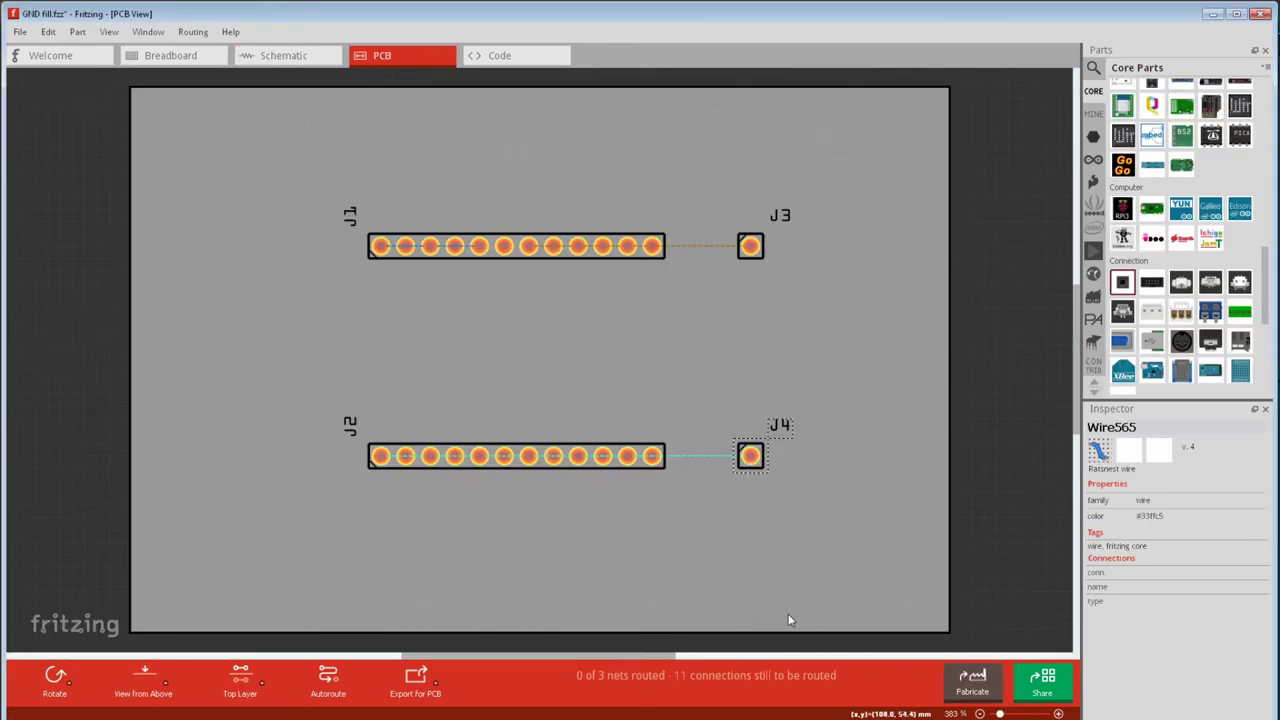
click(193, 32)
mouse_move(205, 103)
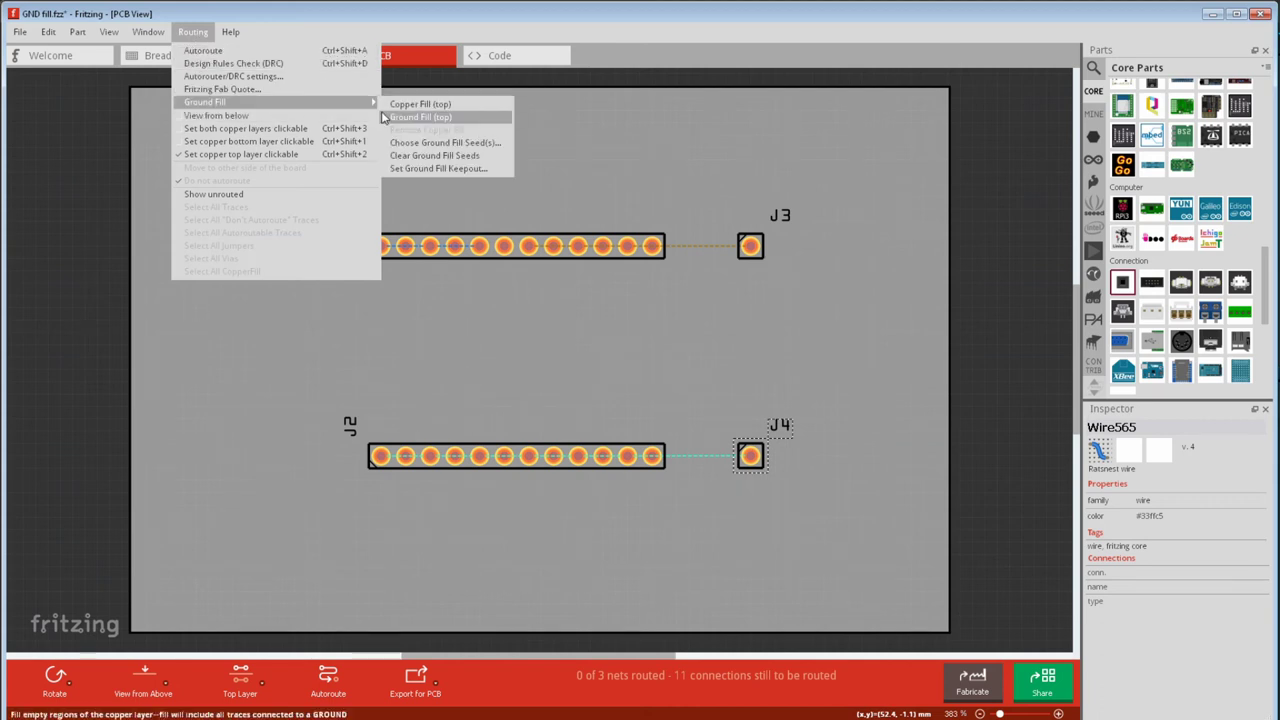
click(420, 117)
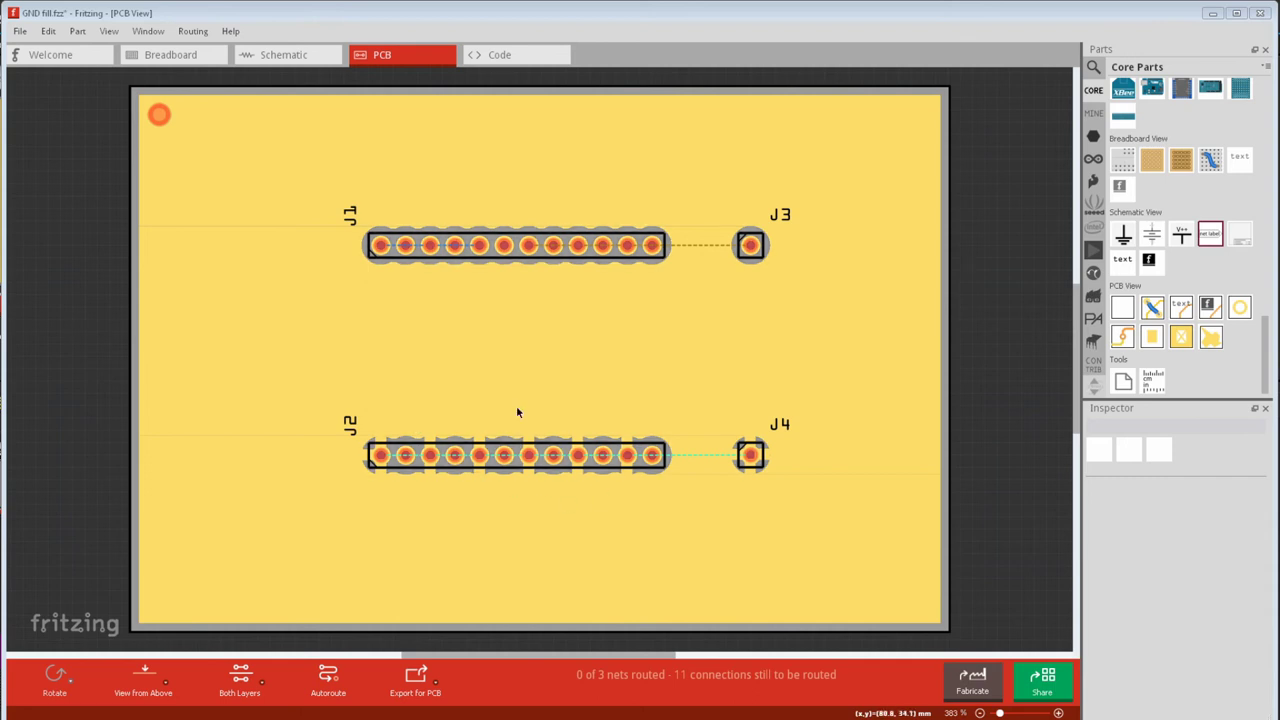
- Clear all ground fill seeds on the GND fill board
click(195, 32)
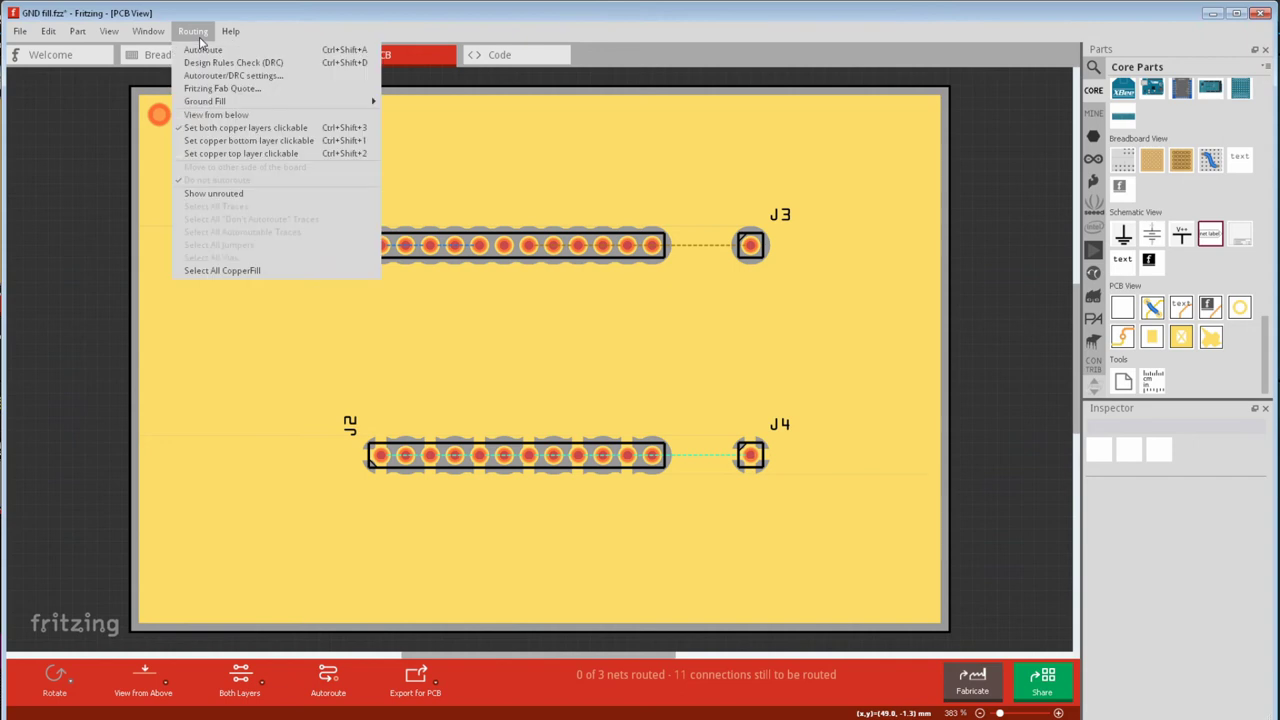
mouse_move(229, 104)
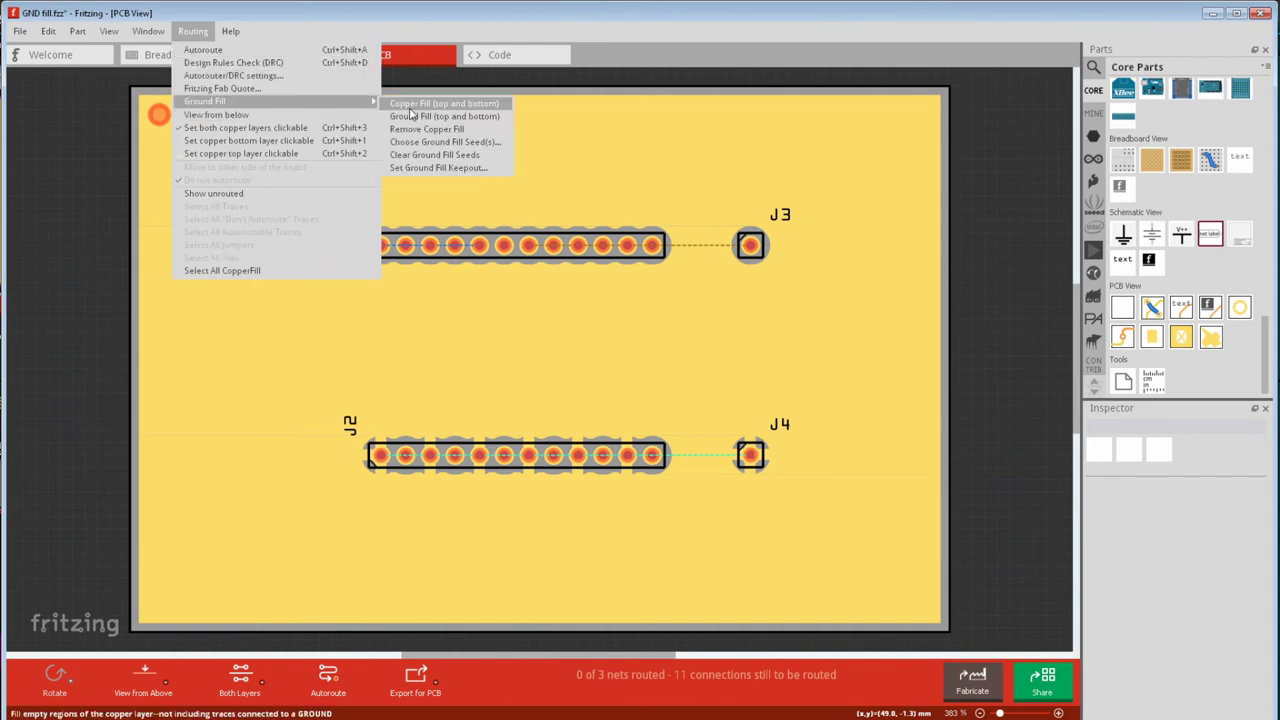
click(425, 155)
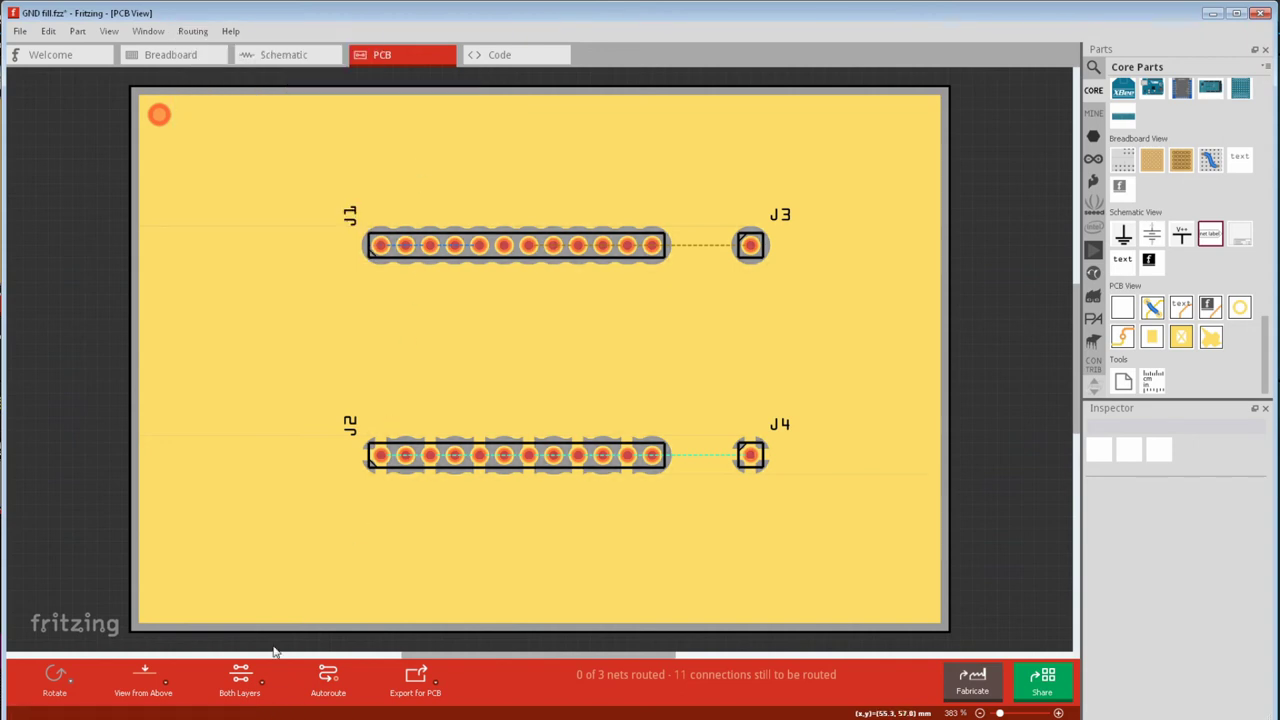
- Set J3's pin as the ground fill seed, ground fill only the bottom layer, and show both layers again
click(242, 678)
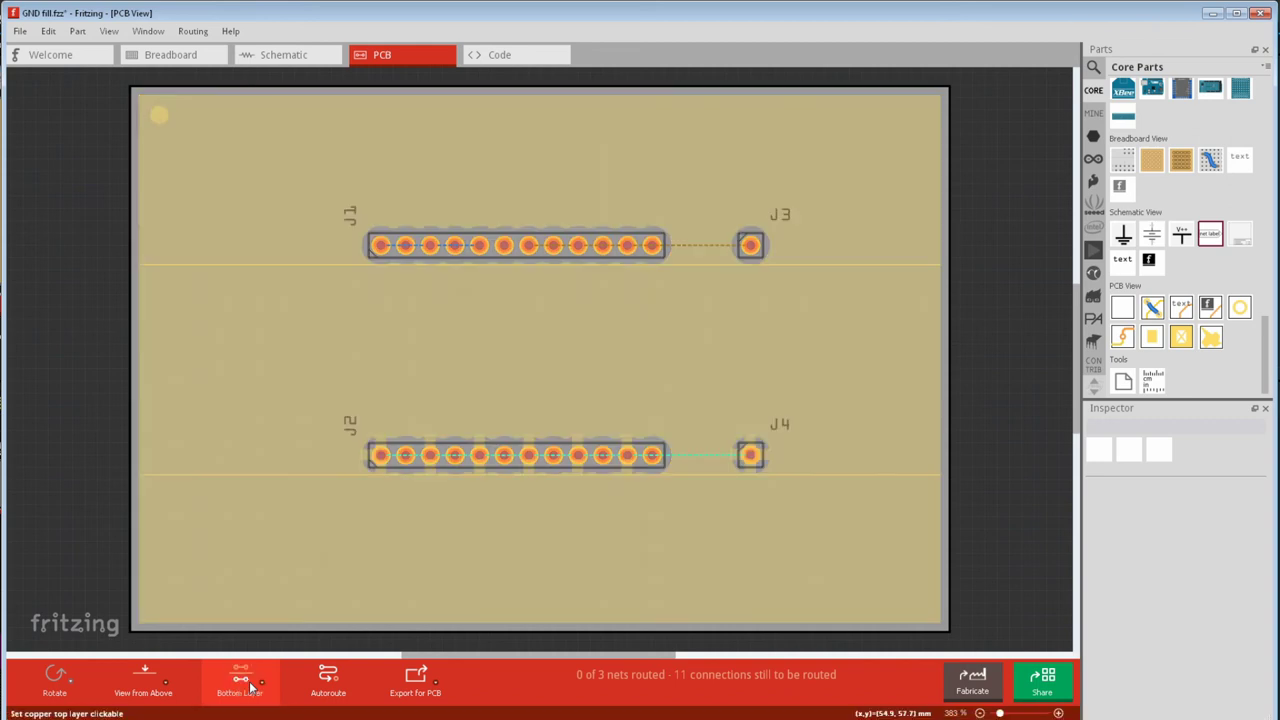
right_click(750, 246)
click(779, 412)
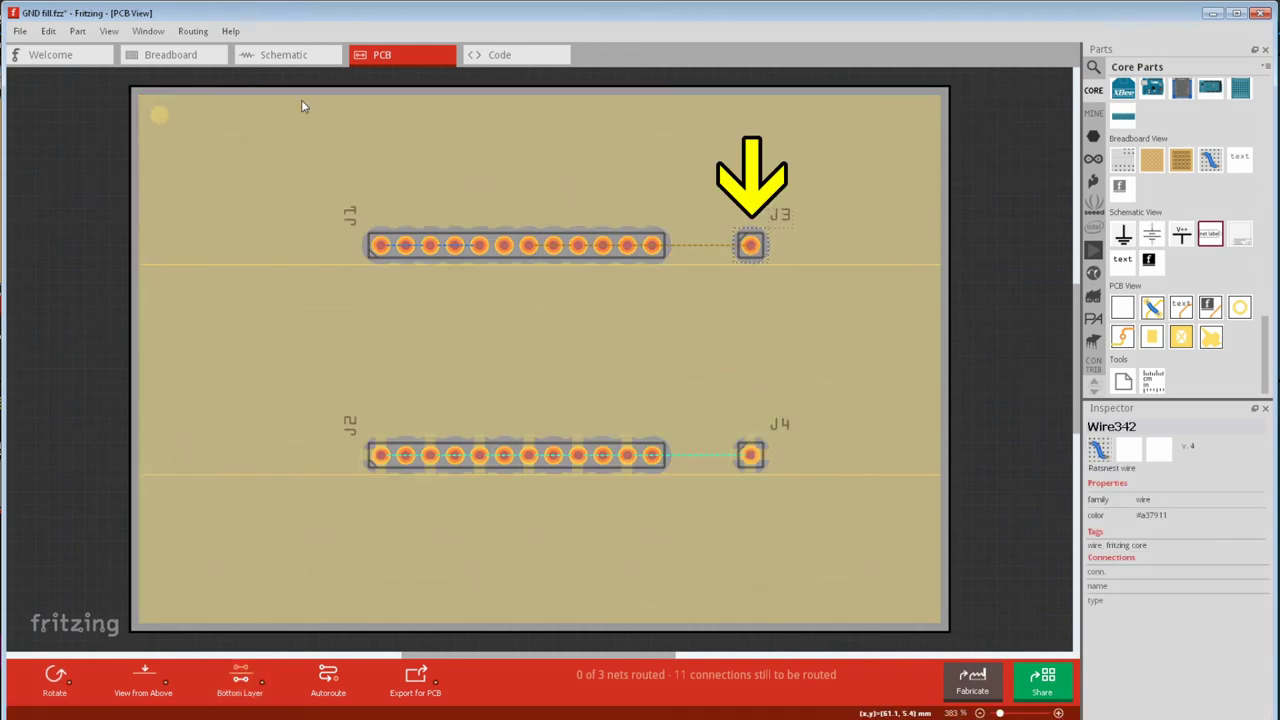
click(193, 31)
mouse_move(311, 101)
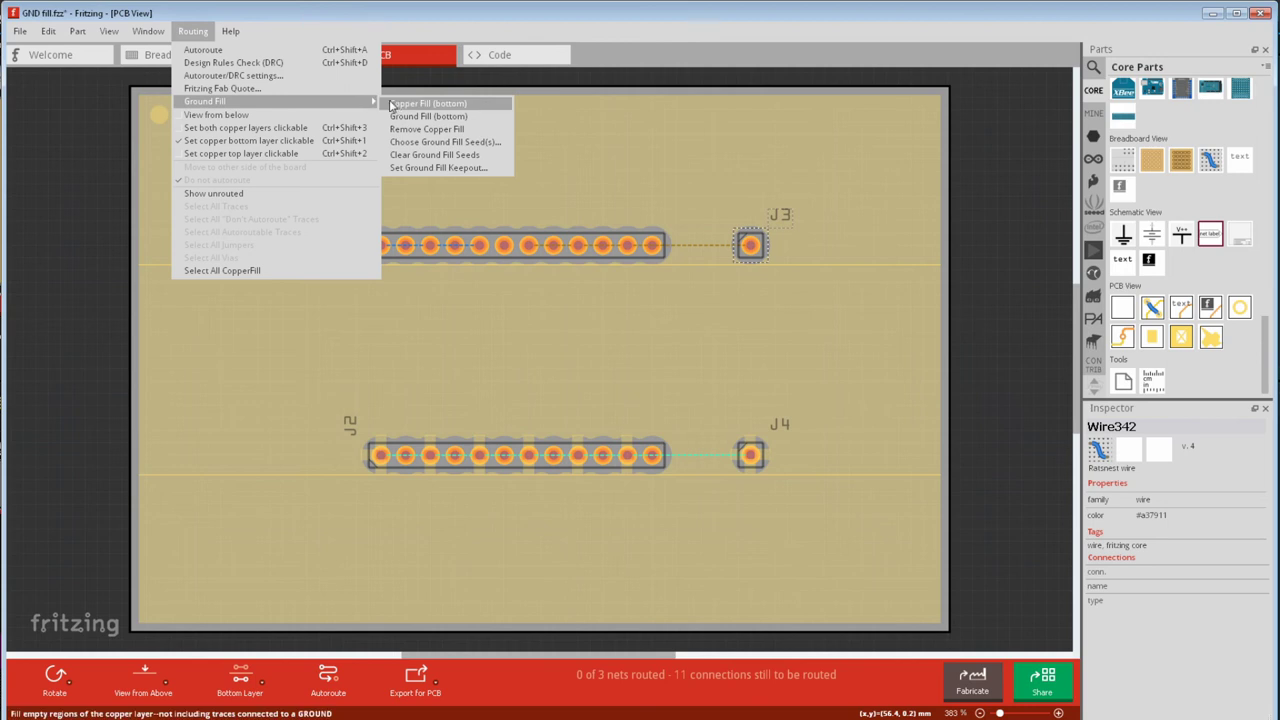
click(428, 116)
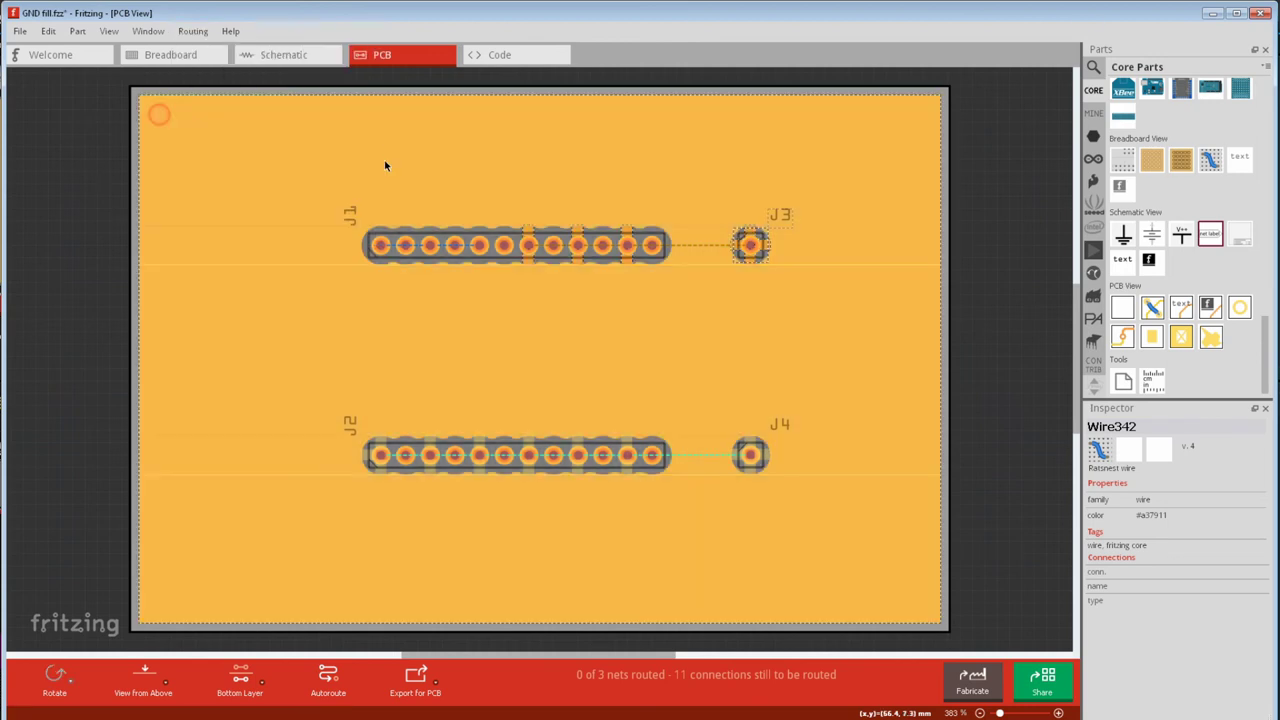
click(240, 674)
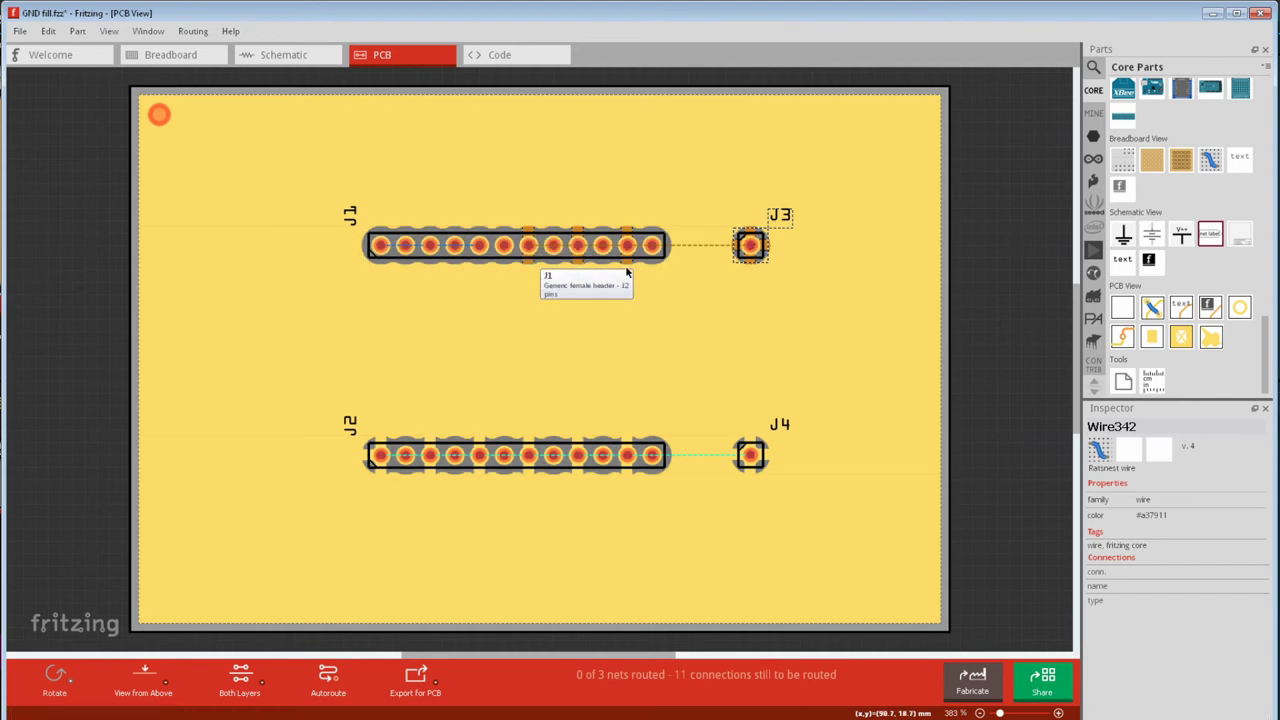
click(750, 248)
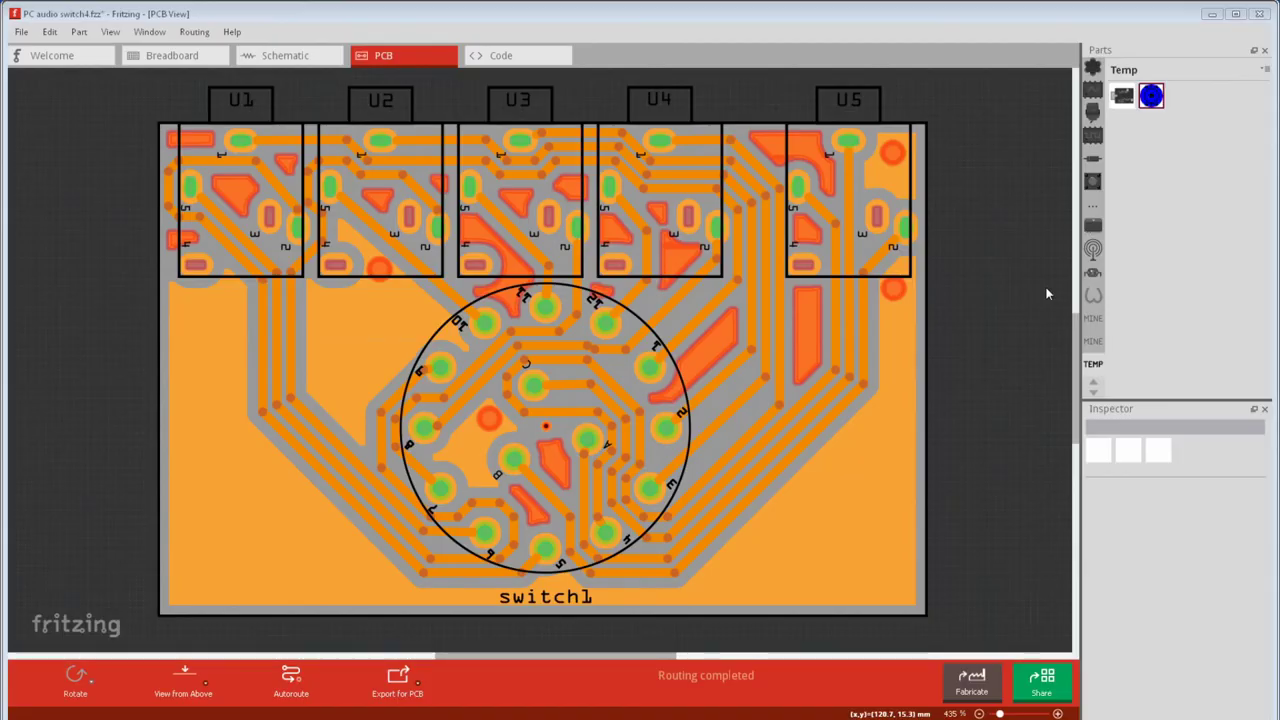
- Undo the routing and copper fill on the PC audio switch board and autoroute it
key(ctrl+z)
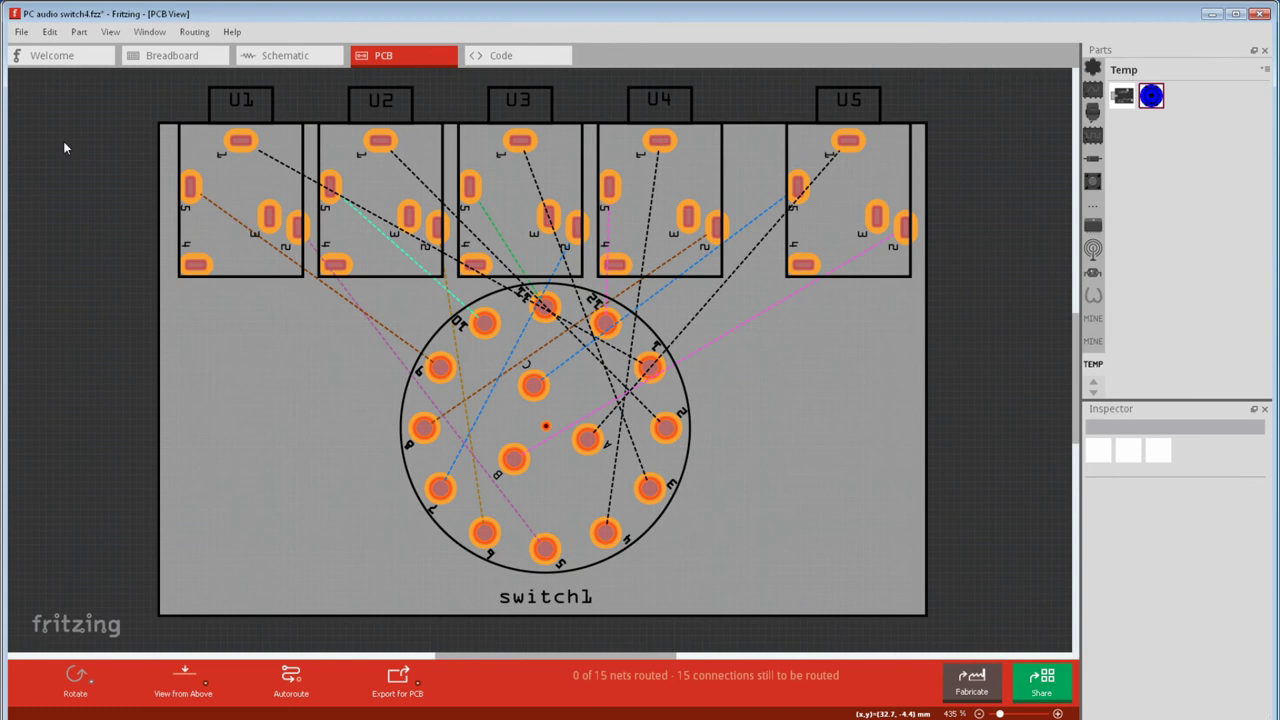
key(ctrl+shift+a)
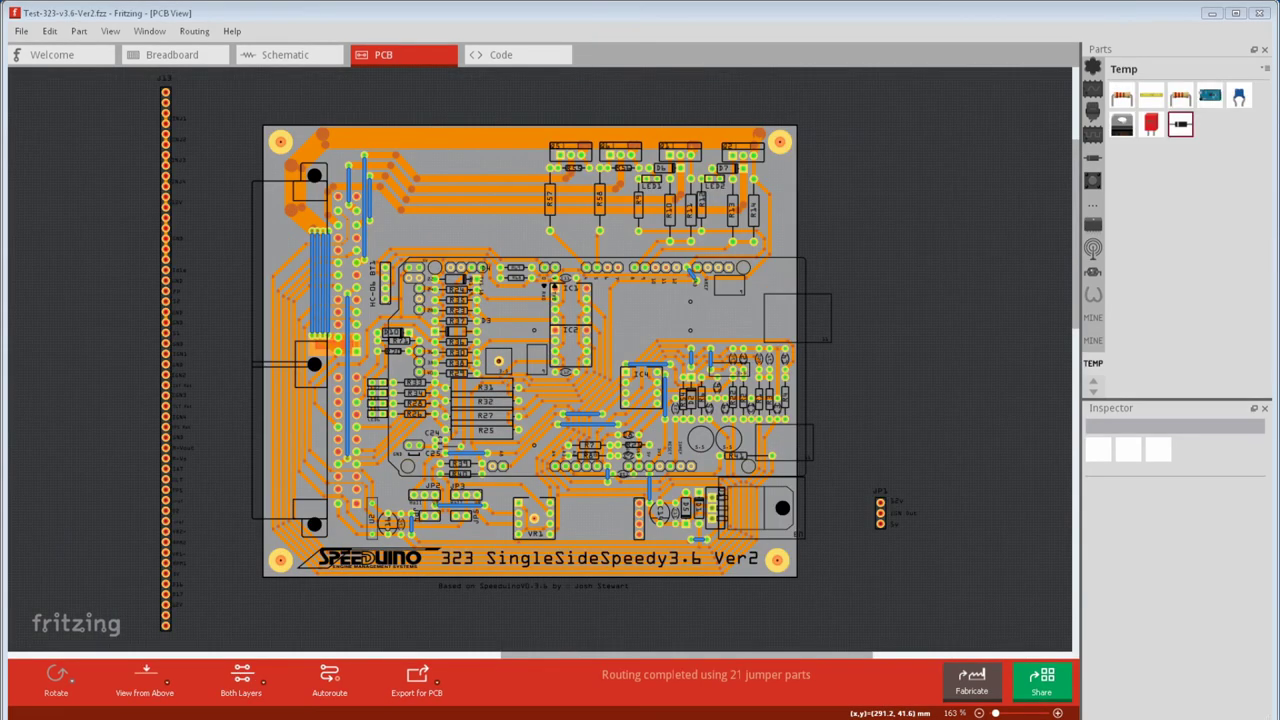
key(ctrl+z)
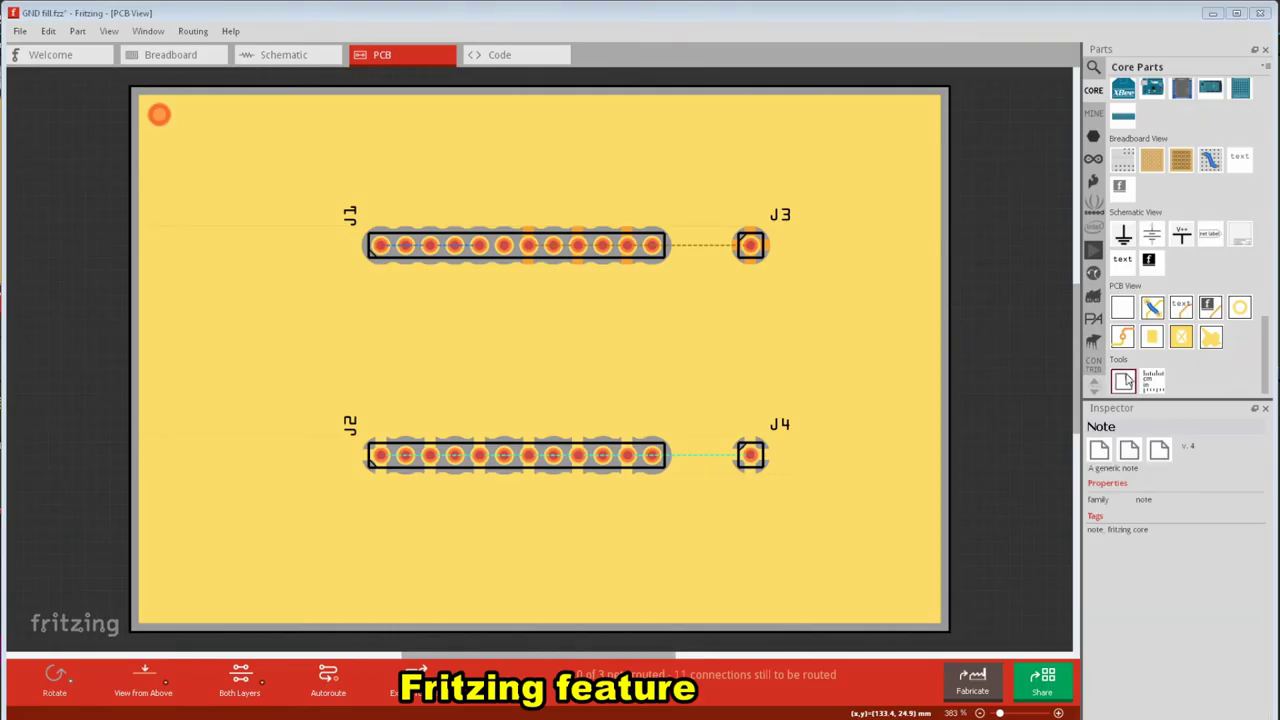
- Add a note reading "555" to the PCB and move it above J3
drag(1125, 380, 597, 329)
text(555)
drag(849, 408, 909, 203)
- Place a 10 cm ruler across J4, switching its units to inches and back to centimetres
drag(1155, 385, 697, 500)
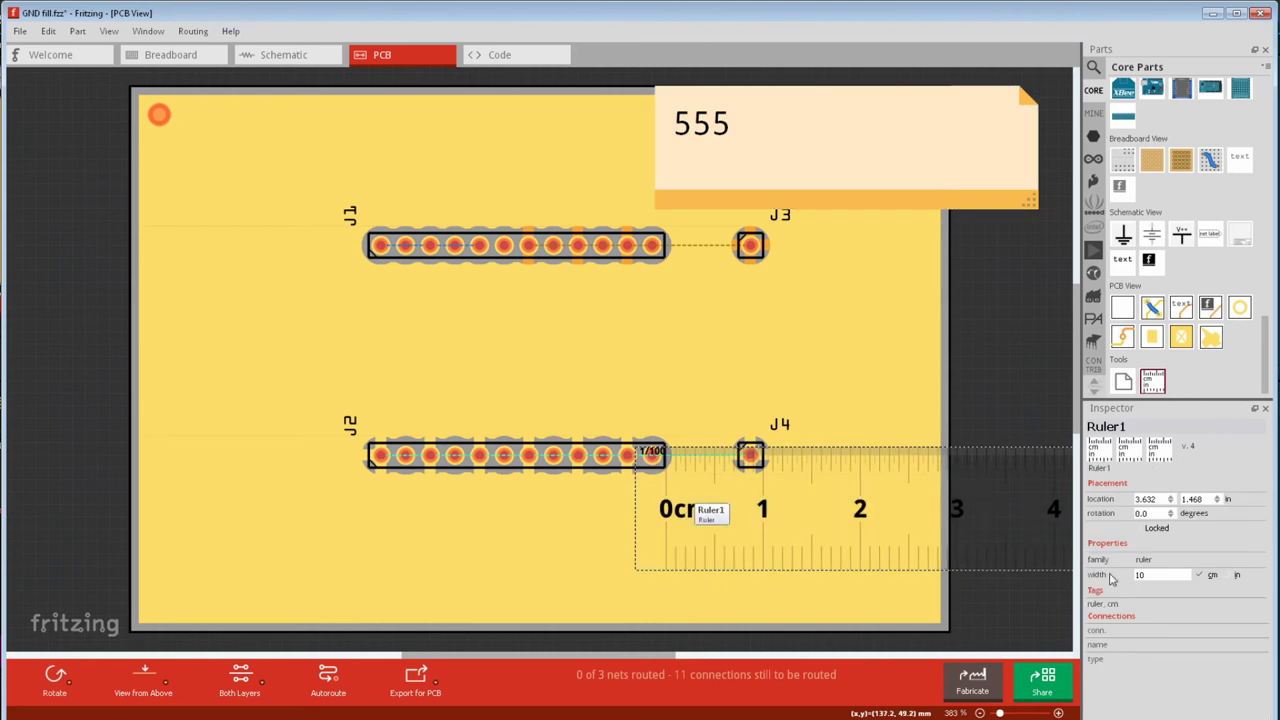
click(1228, 577)
click(1210, 576)
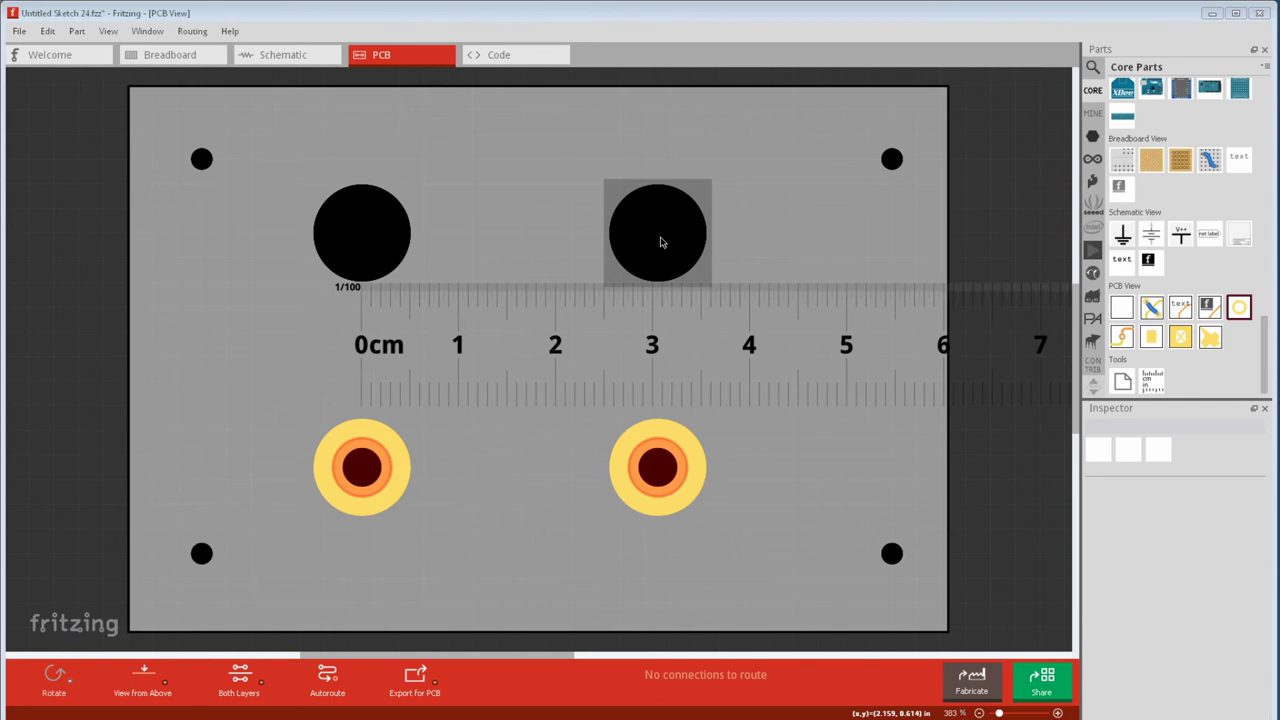
- Measure the spacing of the two large holes and of the two pads below by aligning the ruler with their right edges
drag(611, 337, 669, 283)
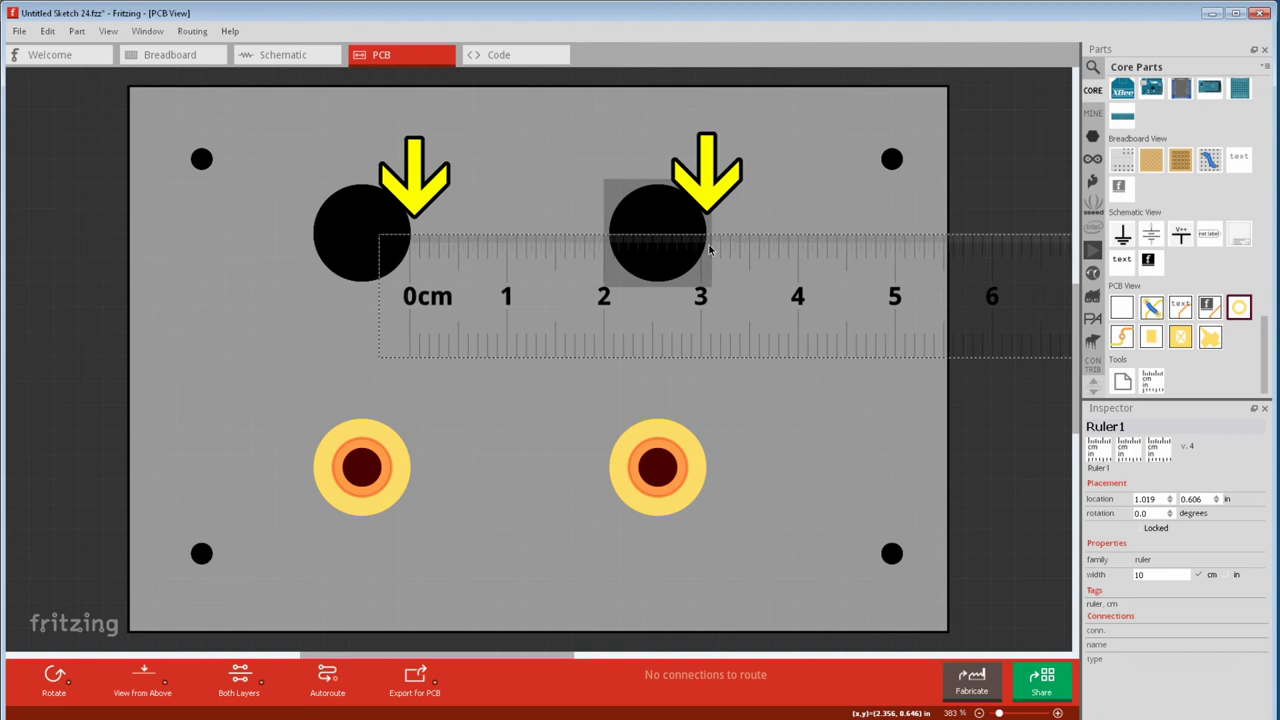
drag(761, 291, 760, 505)
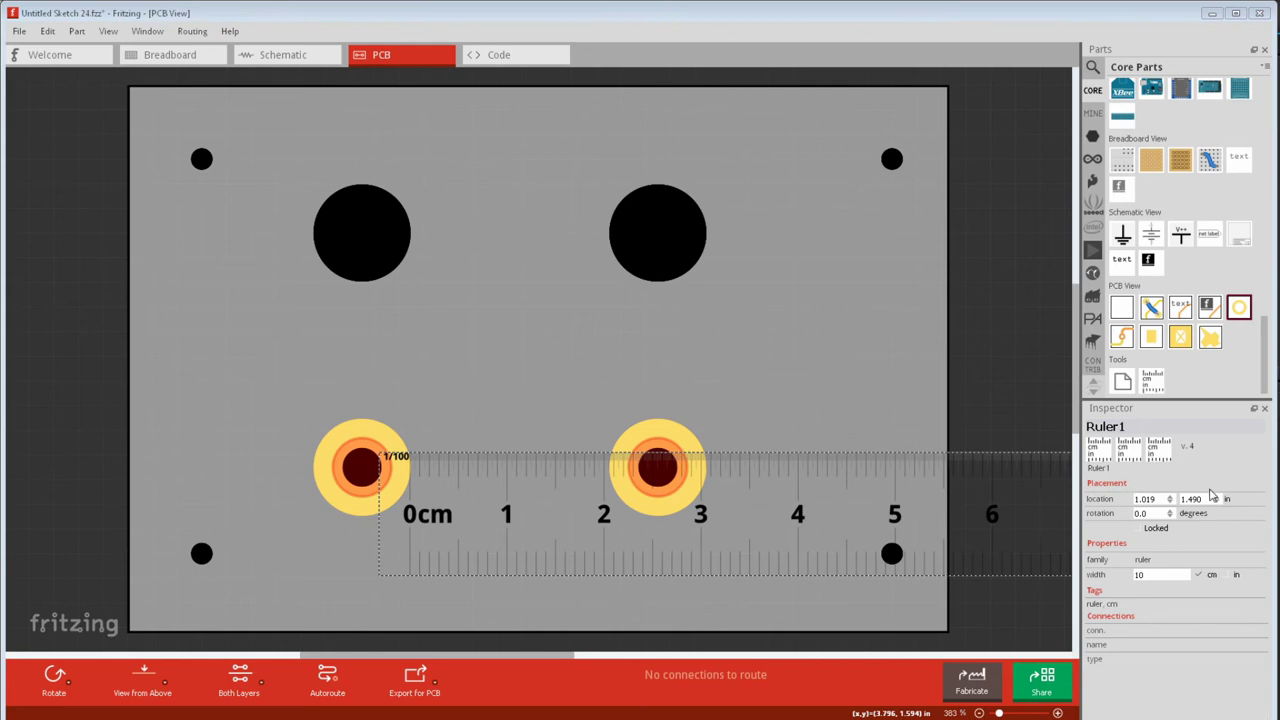
- Select the board and cycle the cursor coordinate read-out through its available units
click(152, 105)
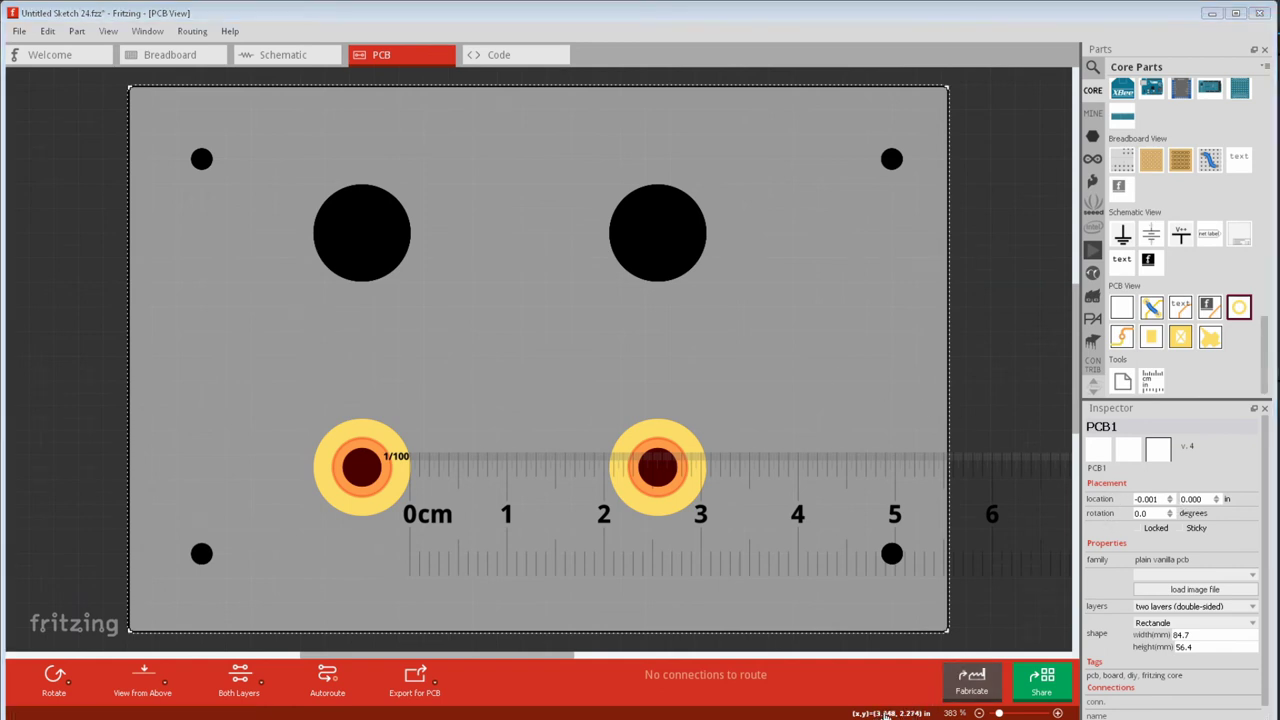
click(916, 714)
click(916, 714)
click(916, 714)
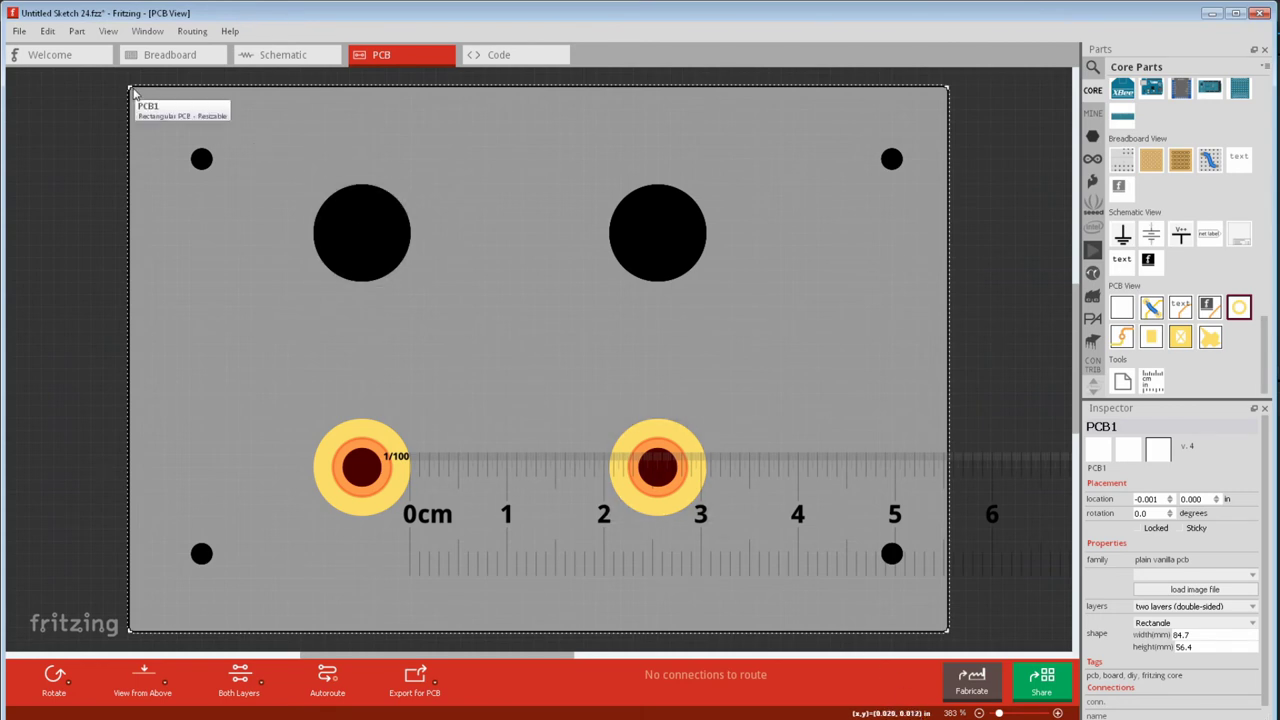
- Set the location of the board's upper-left small mounting hole to 0, 0 in
click(212, 178)
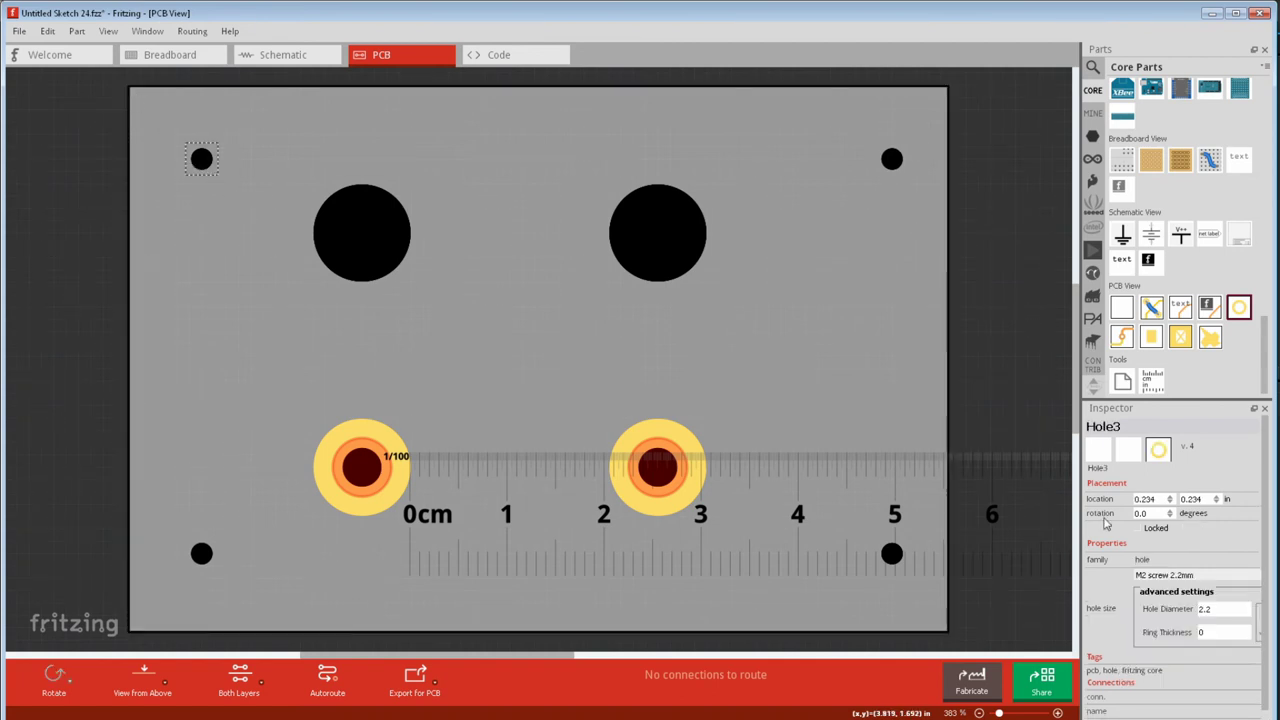
drag(1157, 500, 1107, 503)
text(0)
key(Tab)
text(0)
key(Return)
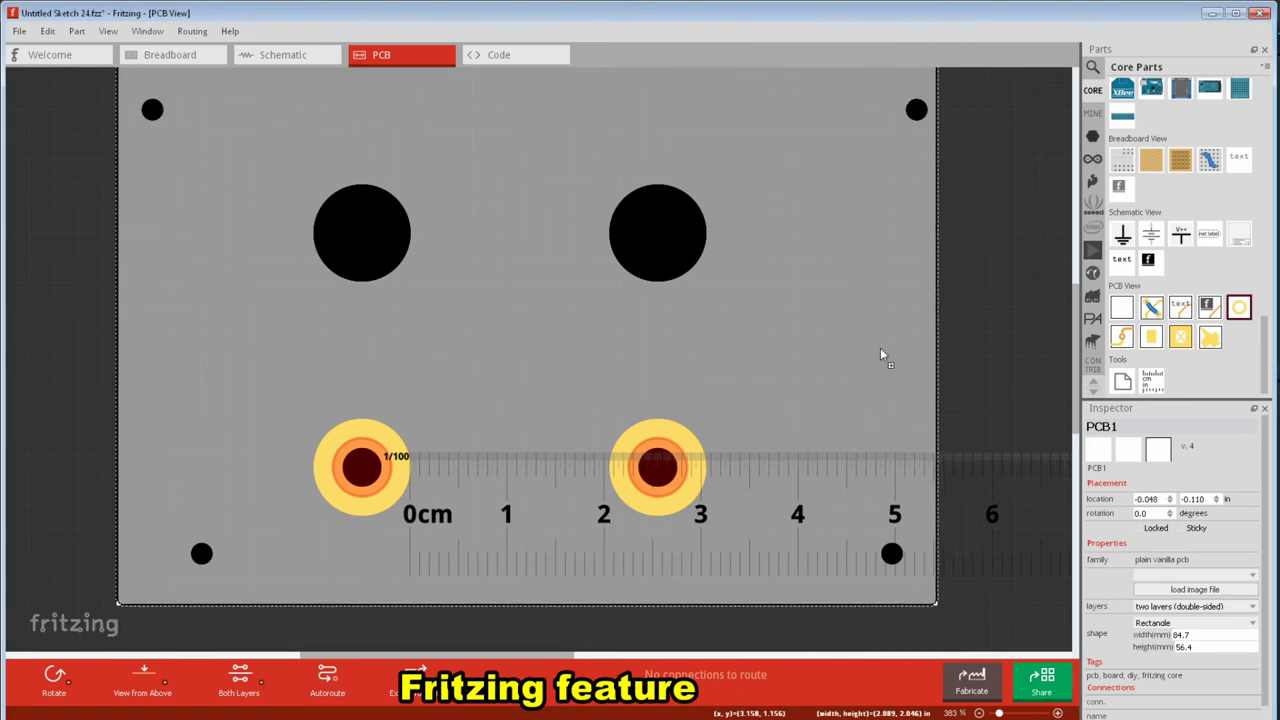
- Move the board independently of its holes, undo the move, and shift the board slightly to the left
drag(880, 348, 948, 356)
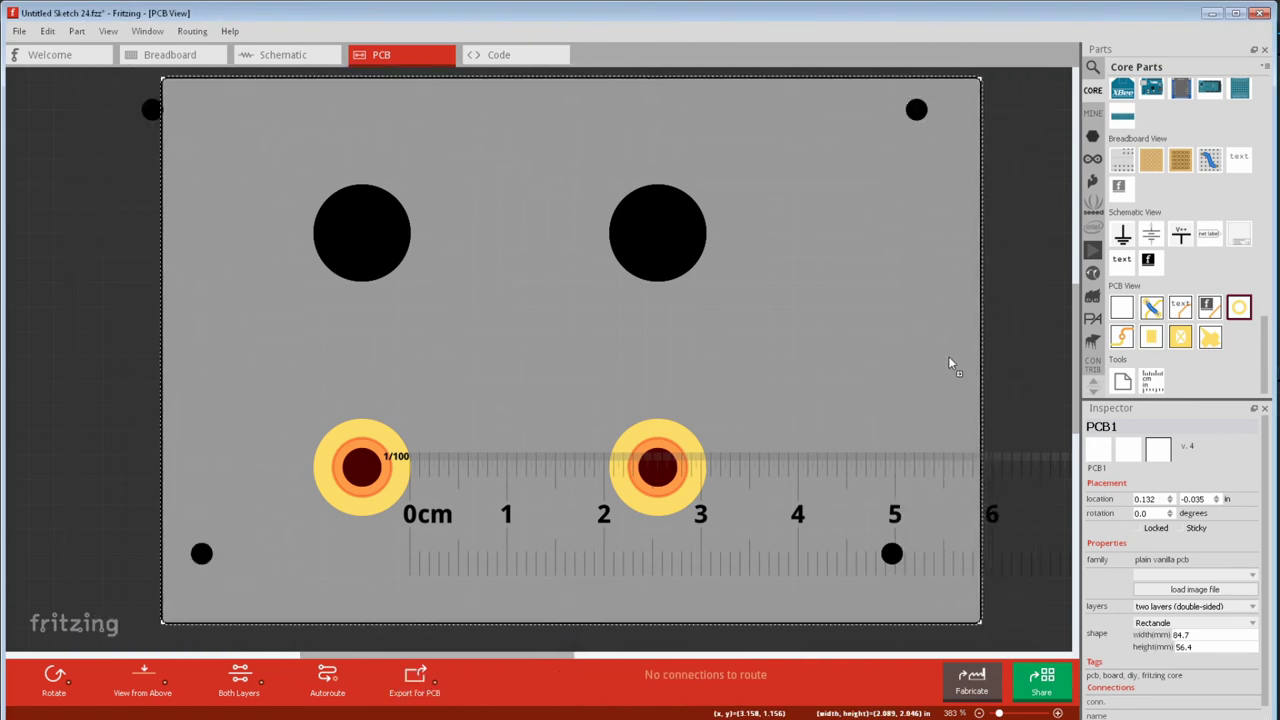
key(ctrl+z)
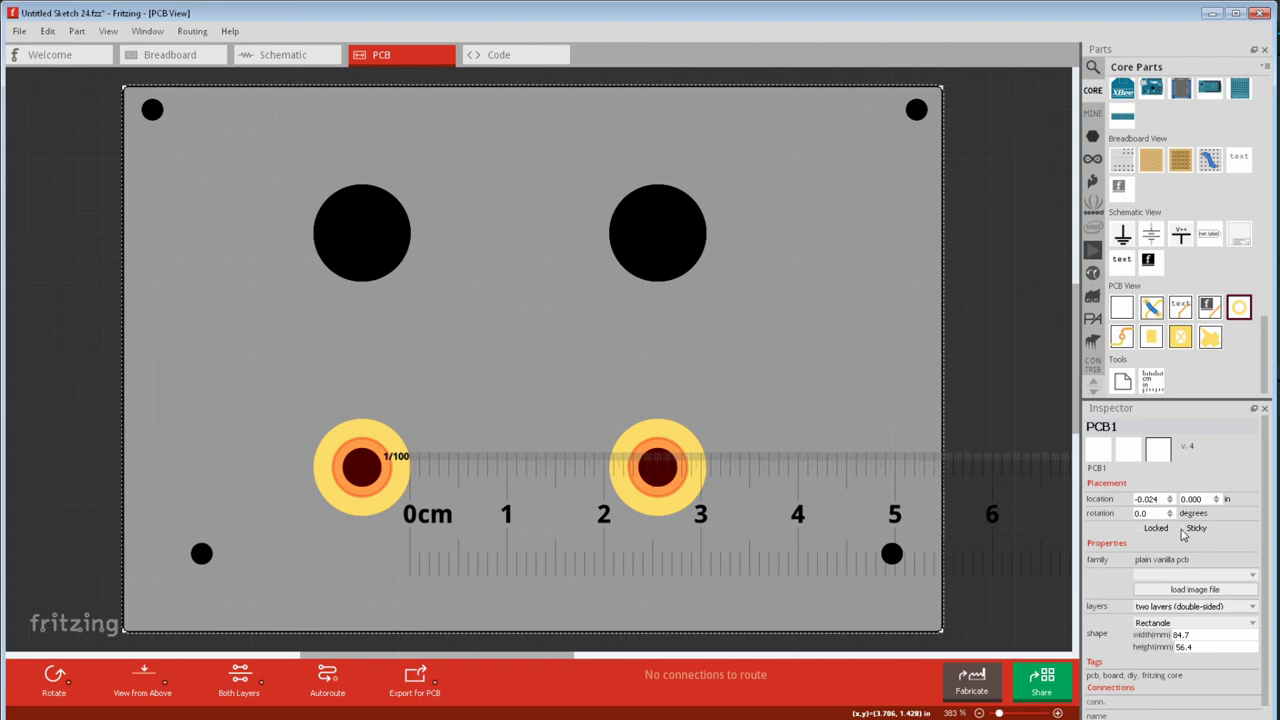
mouse_move(912, 388)
mouse_down()
mouse_move(899, 396)
mouse_move(940, 402)
mouse_move(941, 420)
mouse_move(870, 377)
mouse_up()
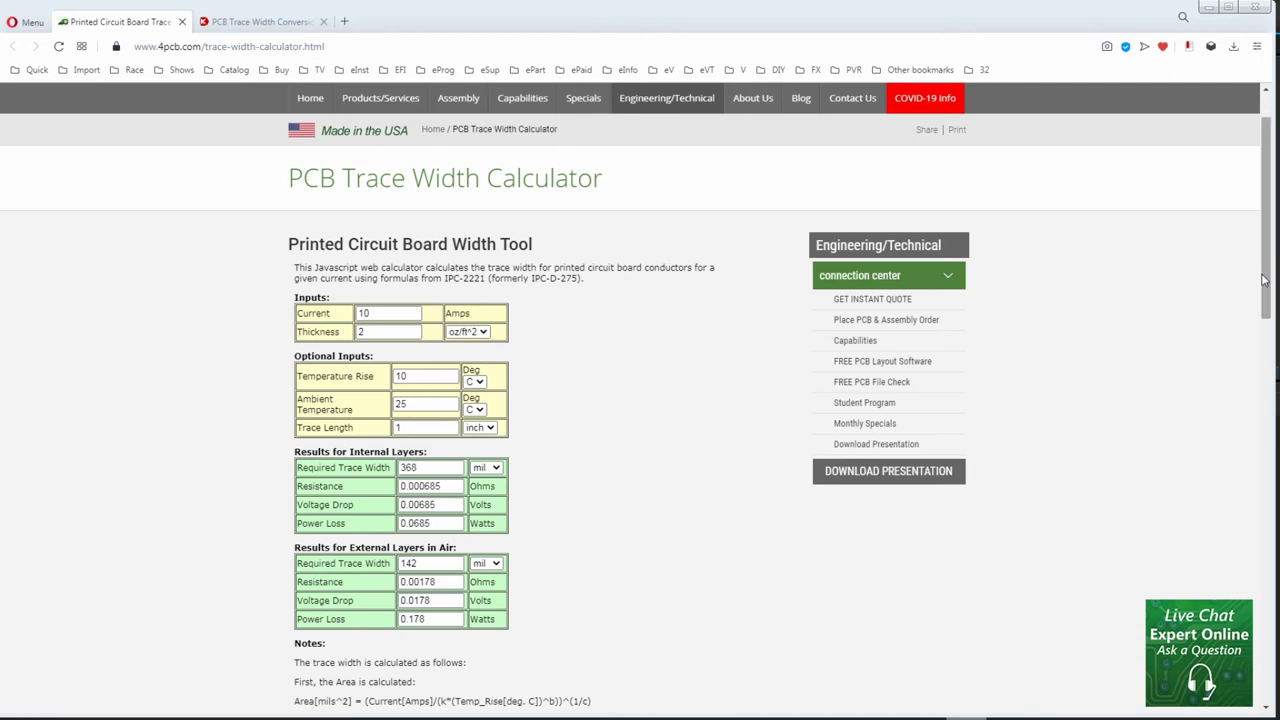
- Switch from the PCB Trace Width Calculator to the PCB Trace Width Conversion page in the browser
key(ctrl+Tab)
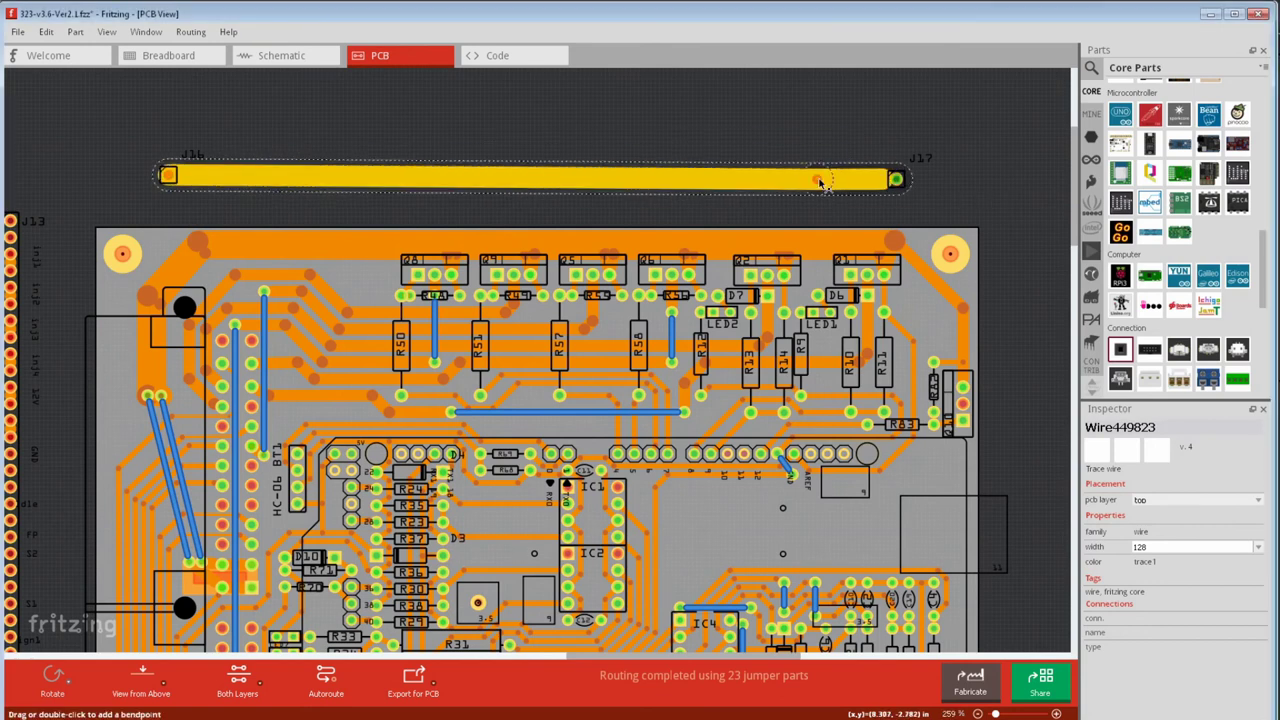
- Delete the wide trace's end segment at J17 and draw a thin trace from its remaining bendpoint
right_click(857, 181)
click(900, 253)
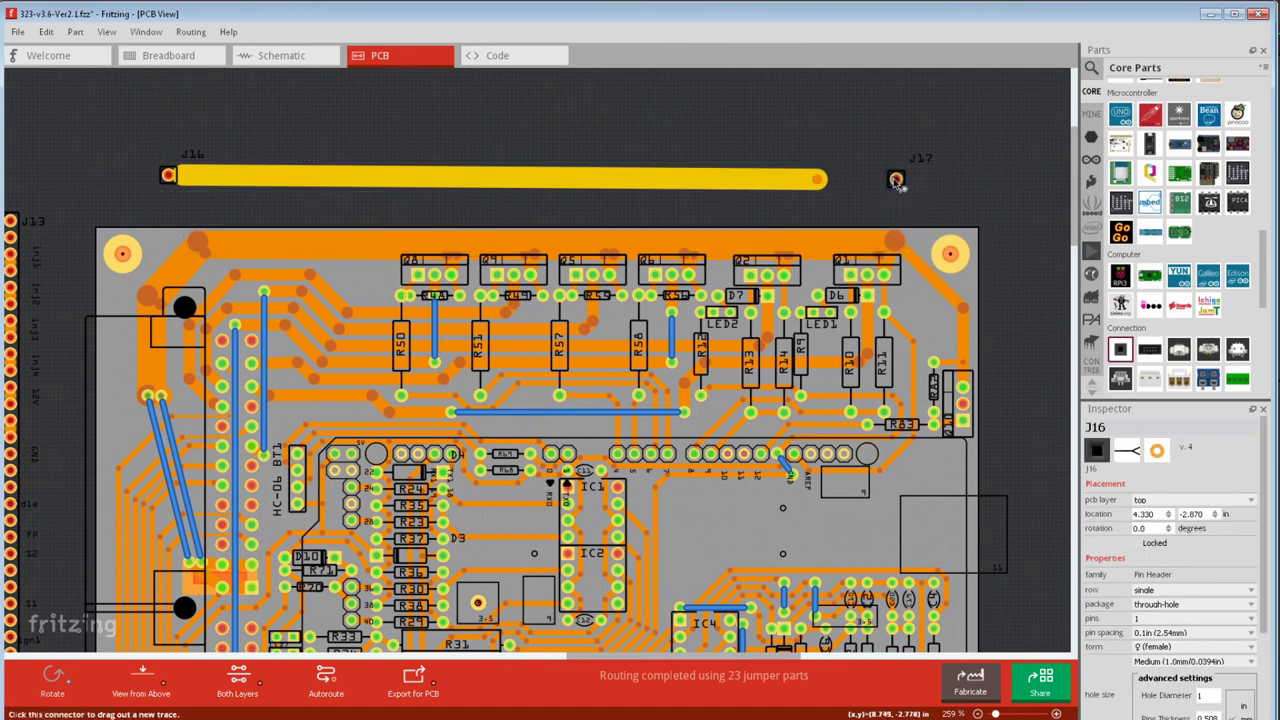
mouse_move(897, 182)
mouse_down()
mouse_move(822, 178)
mouse_move(886, 143)
mouse_move(872, 148)
mouse_up()
right_click(872, 148)
click(945, 231)
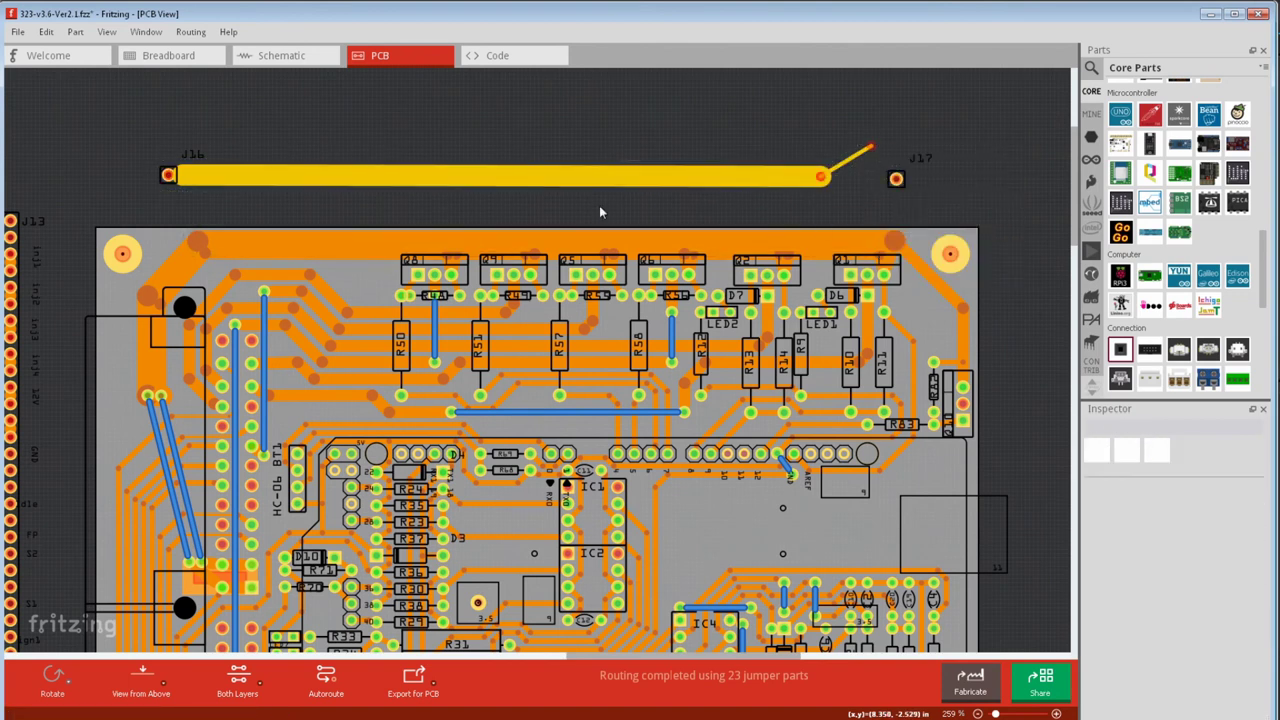
- Add a bendpoint near J16 to delete the wide trace's segment there, and move the thin trace's loose end down toward the board
mouse_move(233, 176)
mouse_down()
mouse_move(233, 145)
mouse_move(195, 243)
mouse_up()
right_click(215, 158)
click(238, 233)
drag(872, 147, 893, 240)
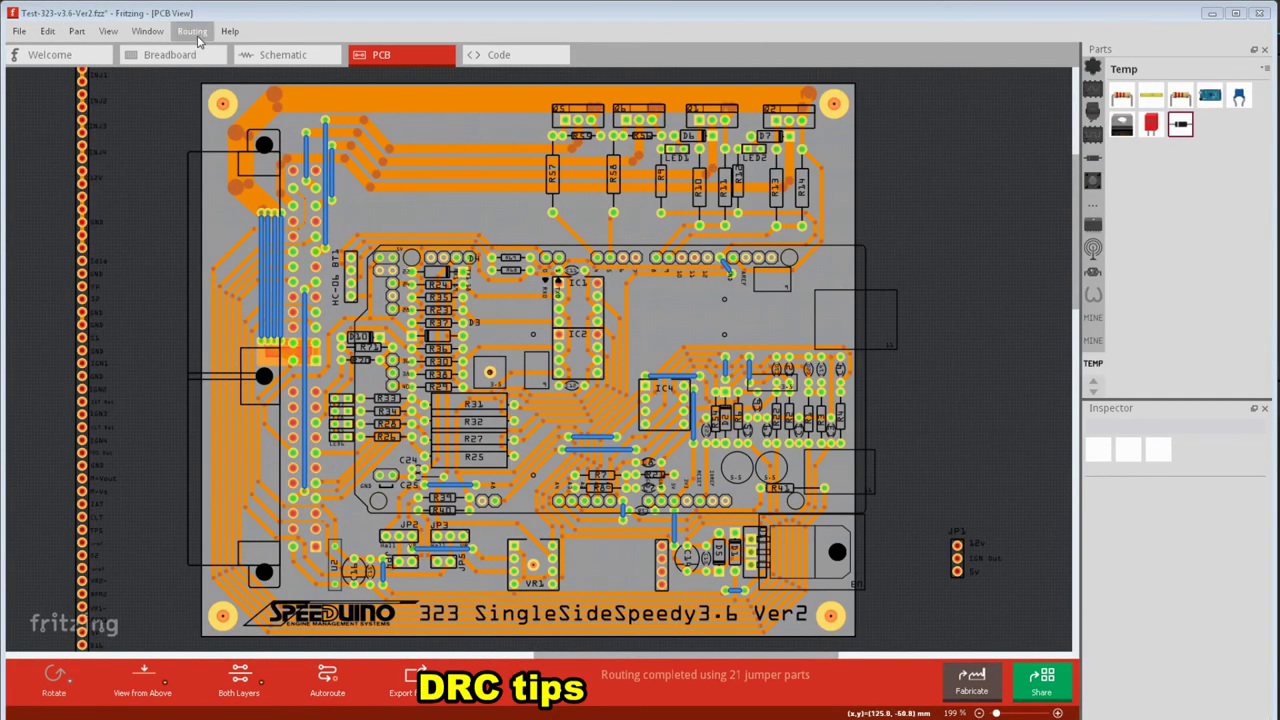
- Review the custom trace width, keepout and via size options in the Autorouter/DRC settings without applying them
click(194, 32)
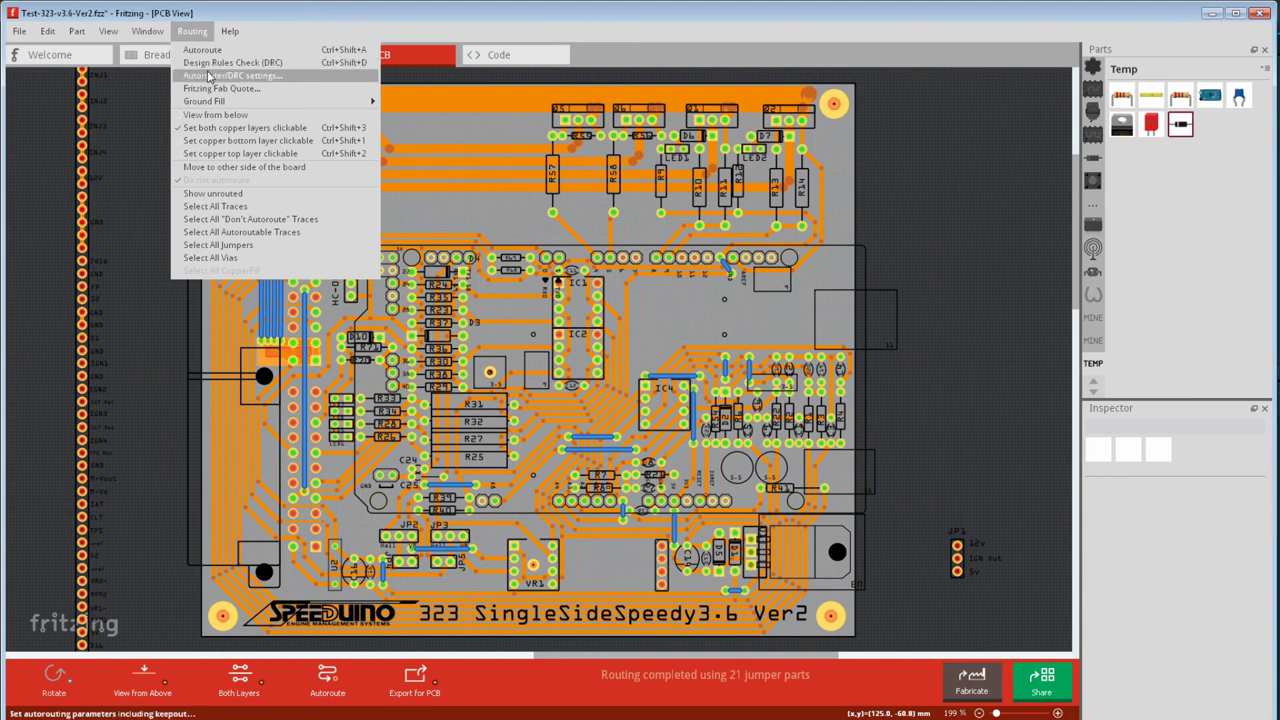
click(209, 76)
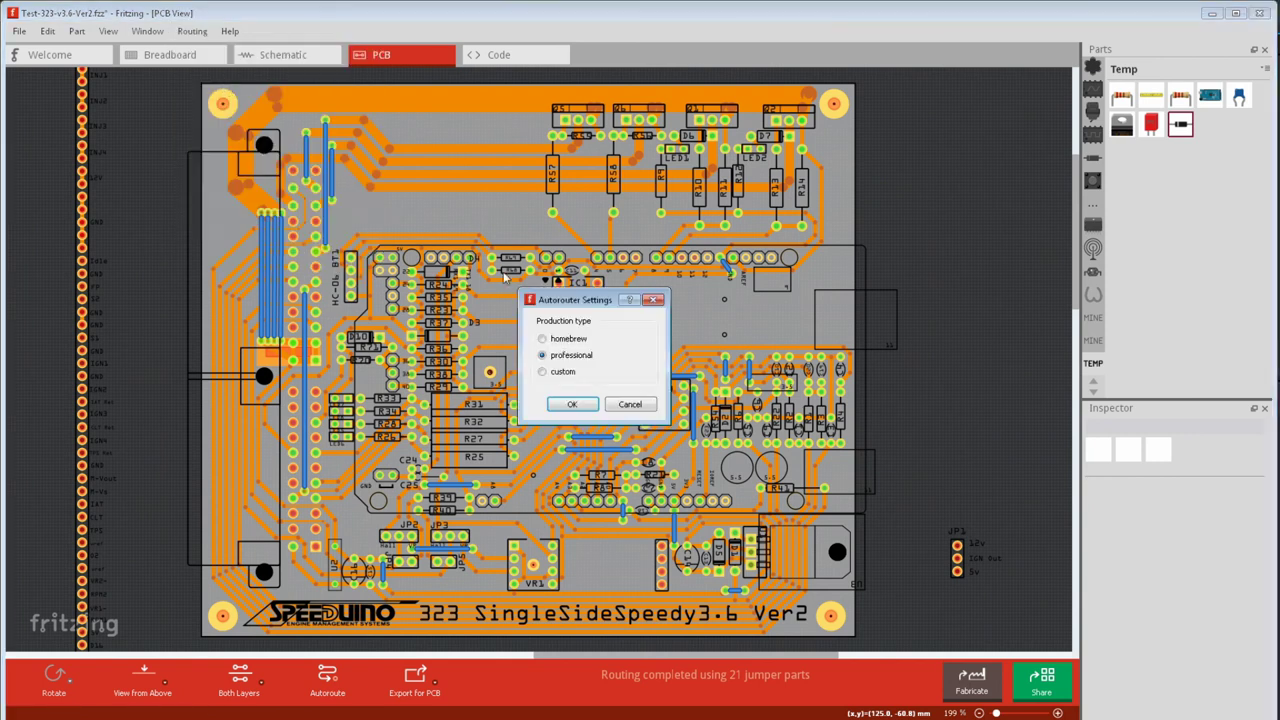
click(543, 373)
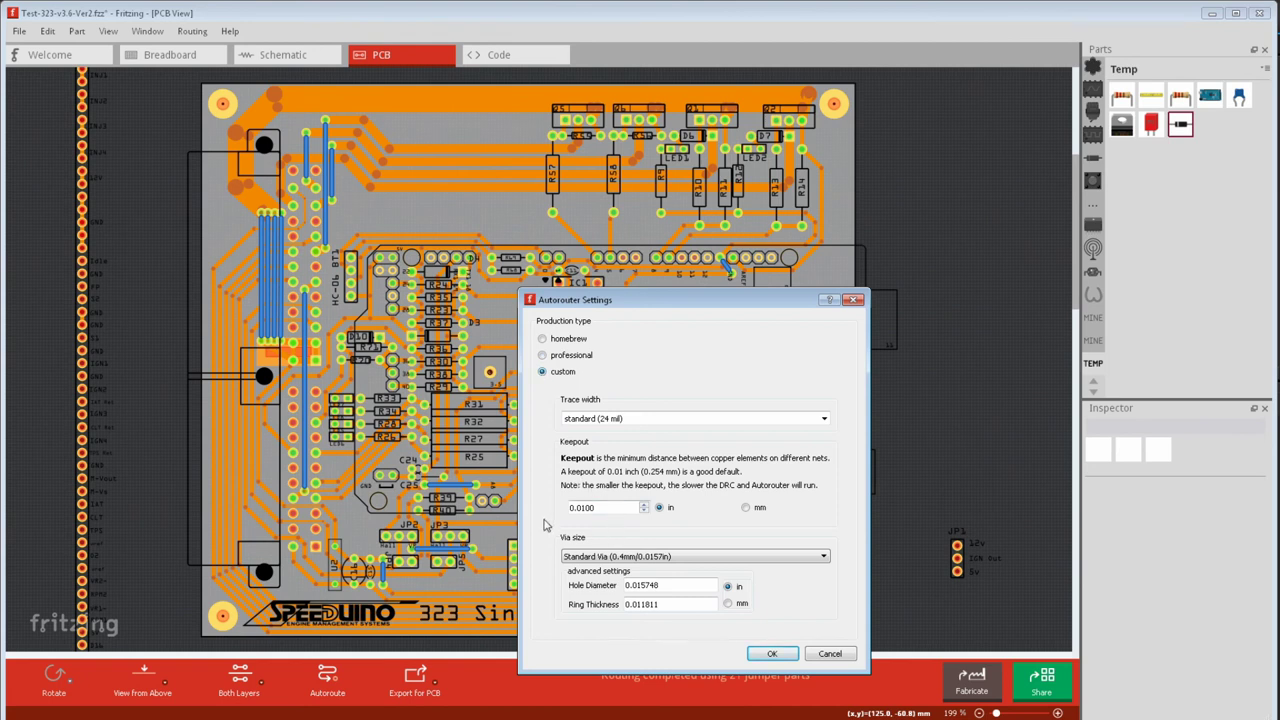
click(829, 654)
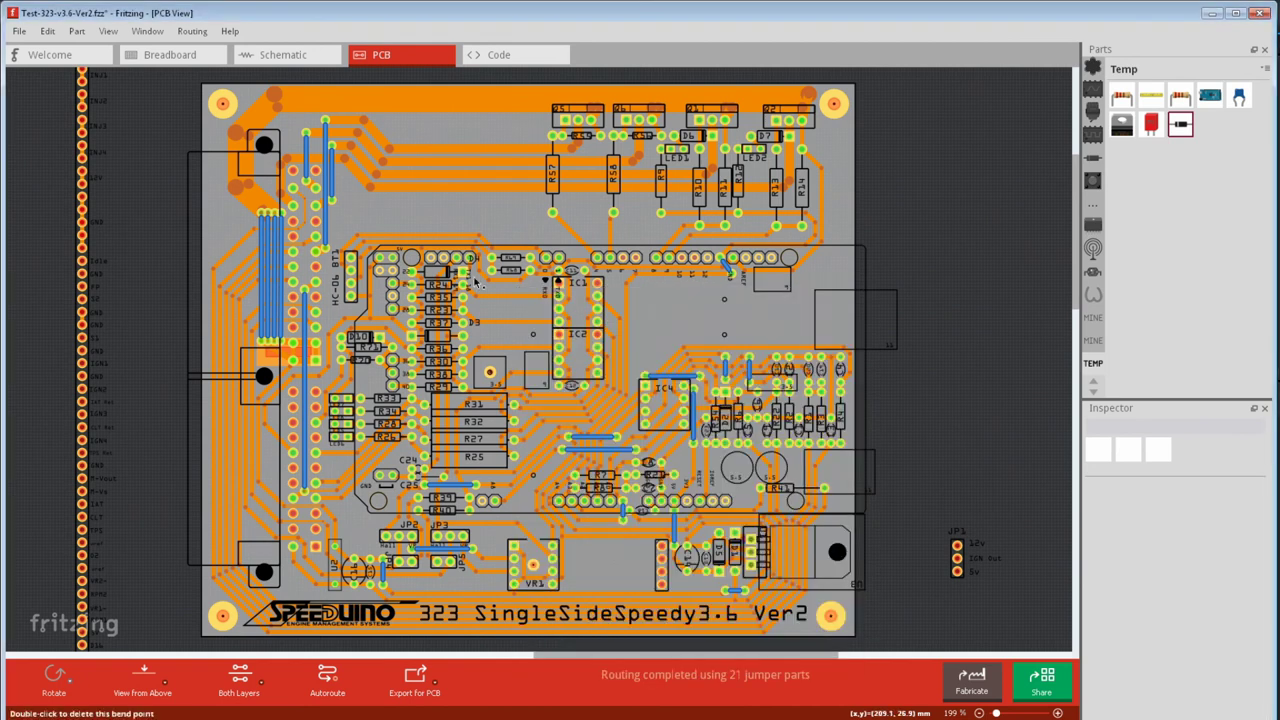
- Run the design rules check on the Speeduino board and locate the trace behind the first listed overlap
click(192, 31)
click(200, 63)
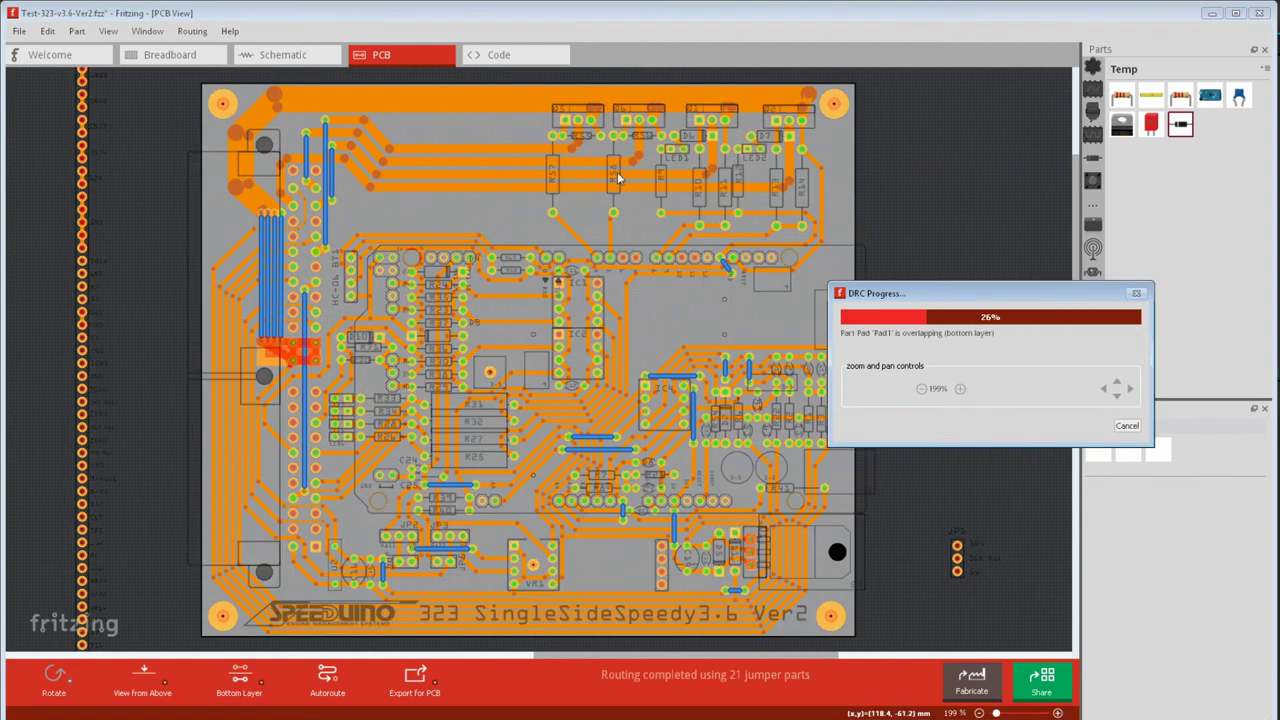
drag(644, 218, 977, 188)
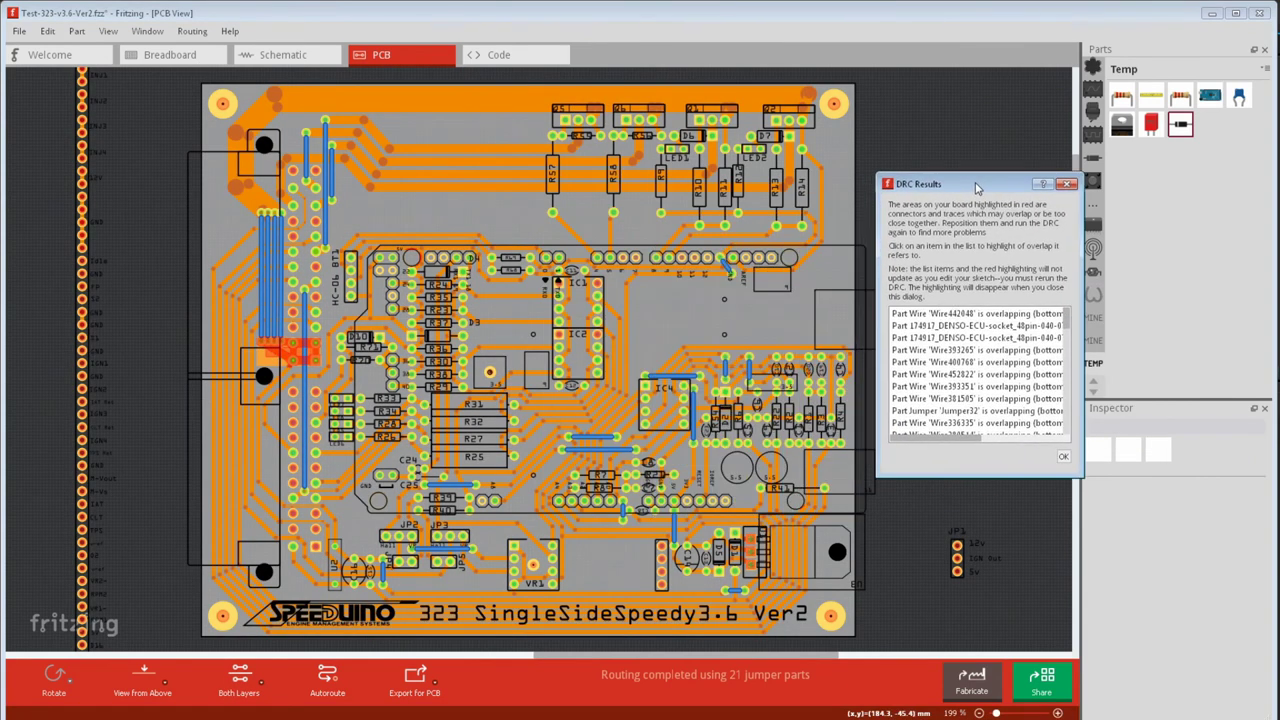
click(304, 492)
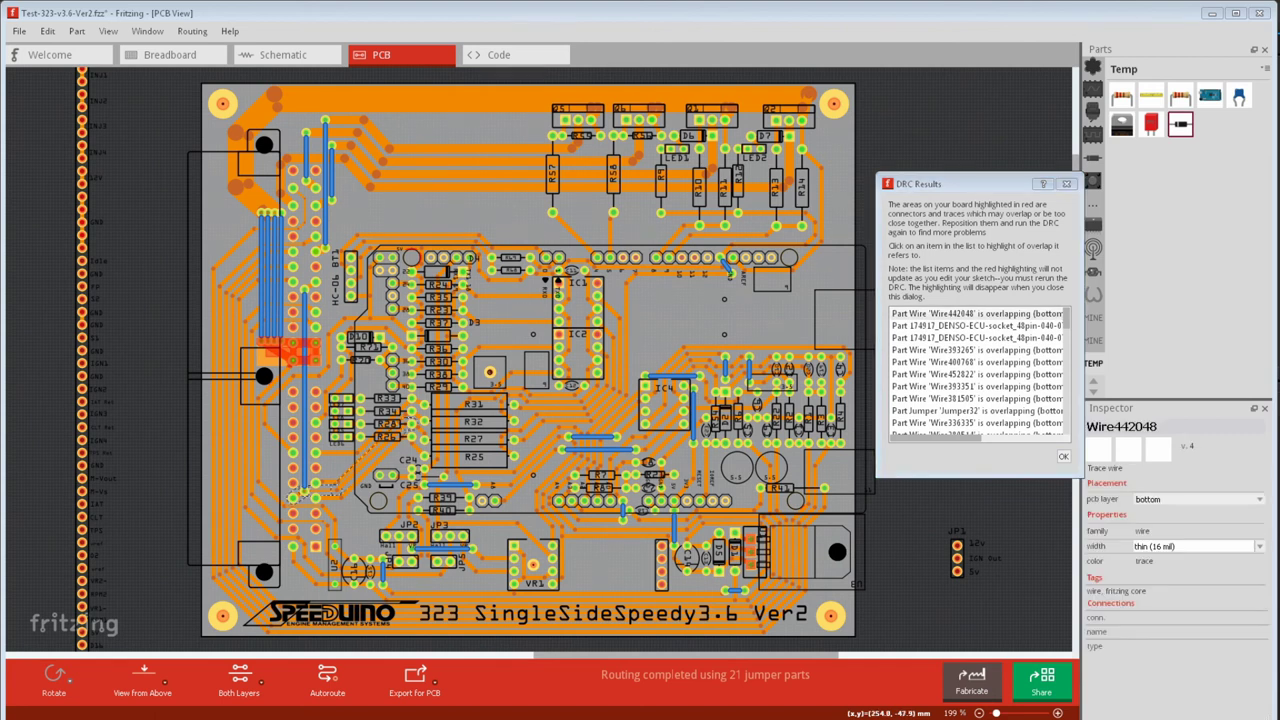
click(965, 315)
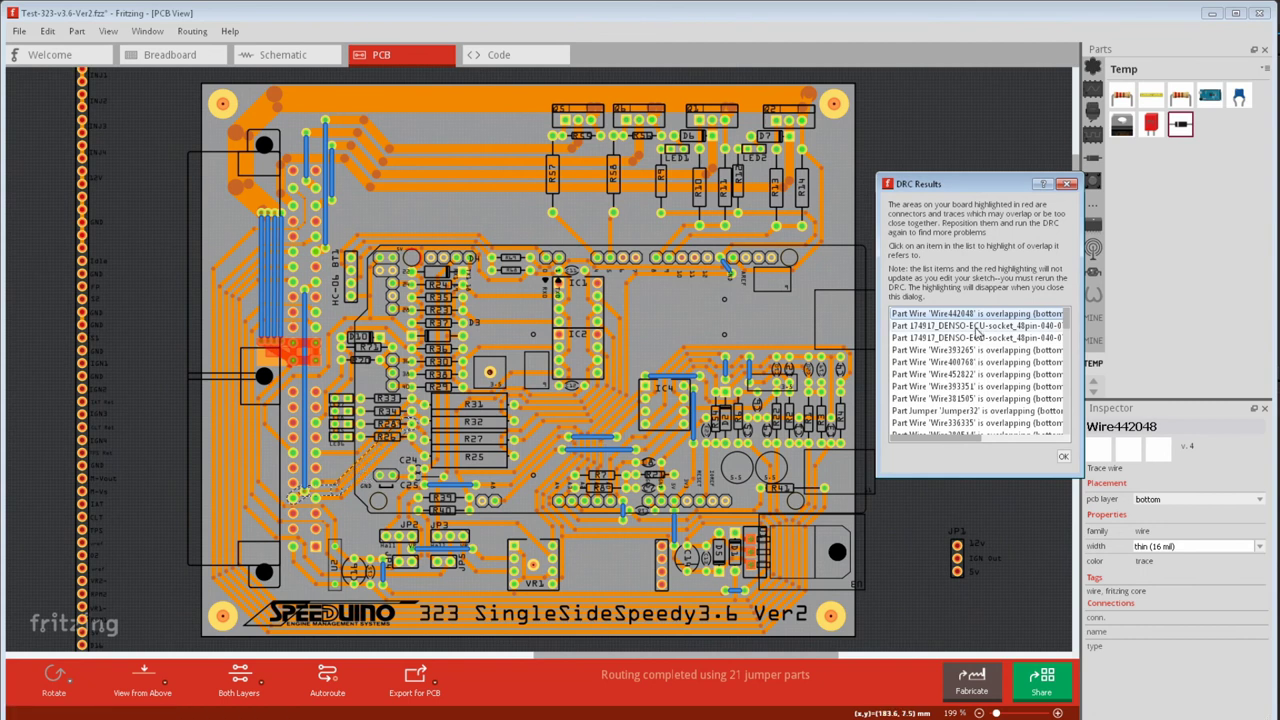
- Examine further overlaps in the DRC results, locating the Denso ECU socket and the thick trace near the 5V header
click(975, 325)
click(970, 338)
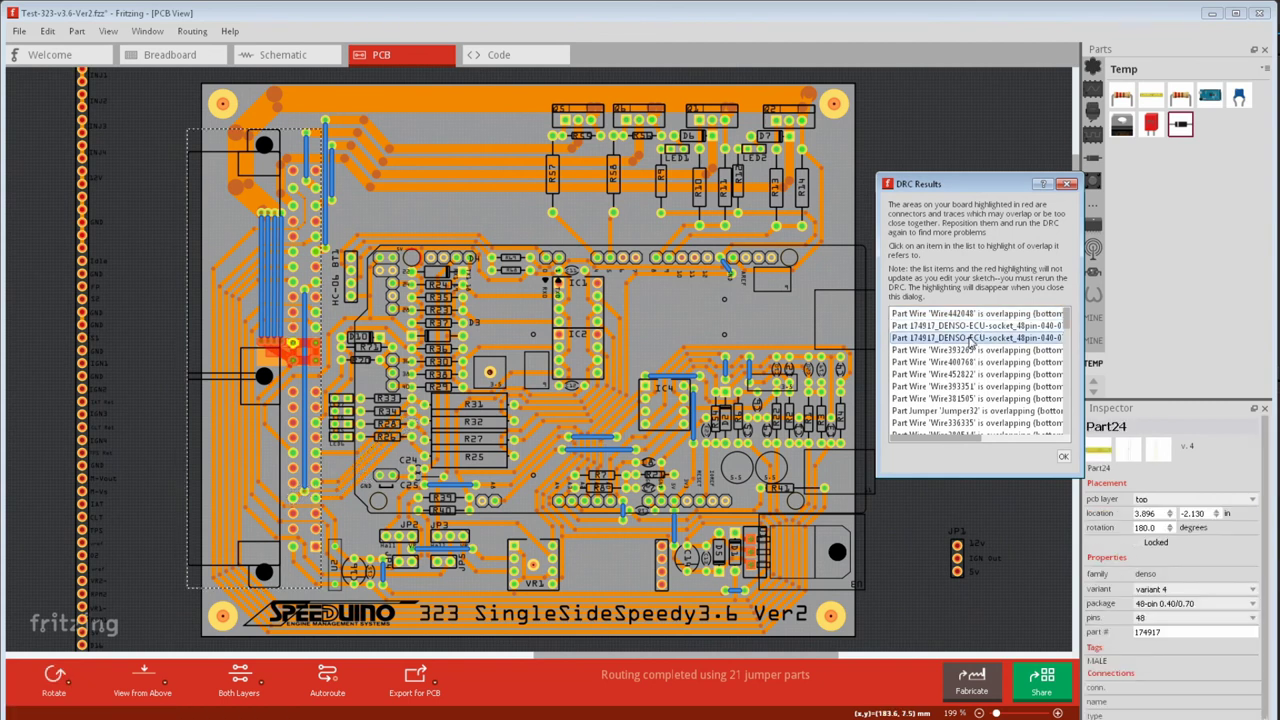
click(970, 350)
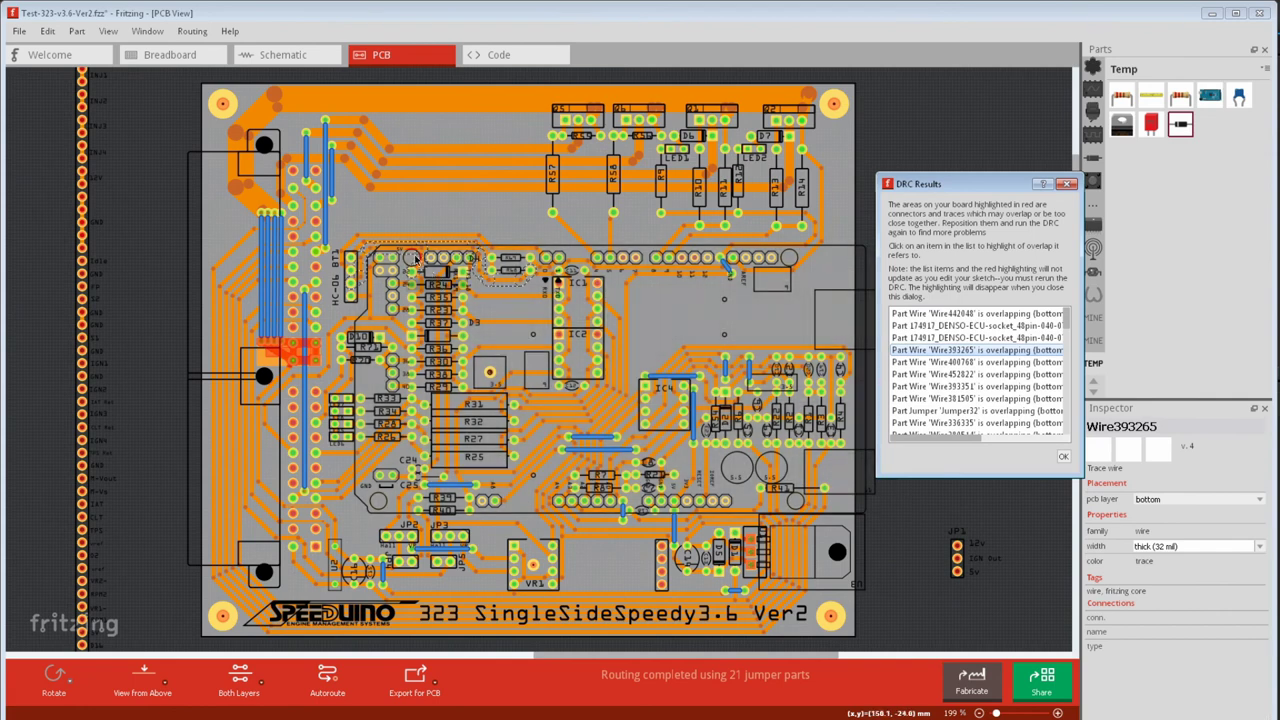
scroll(416, 260, up, 10)
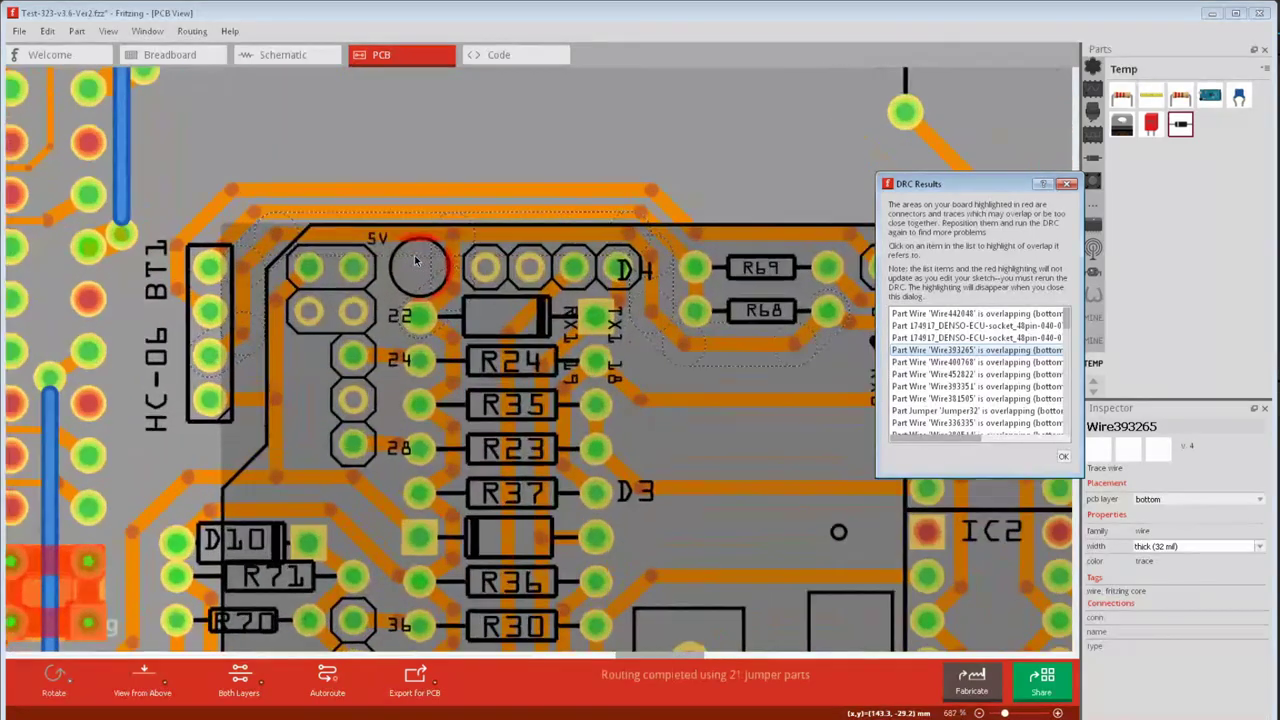
scroll(416, 260, up, 2)
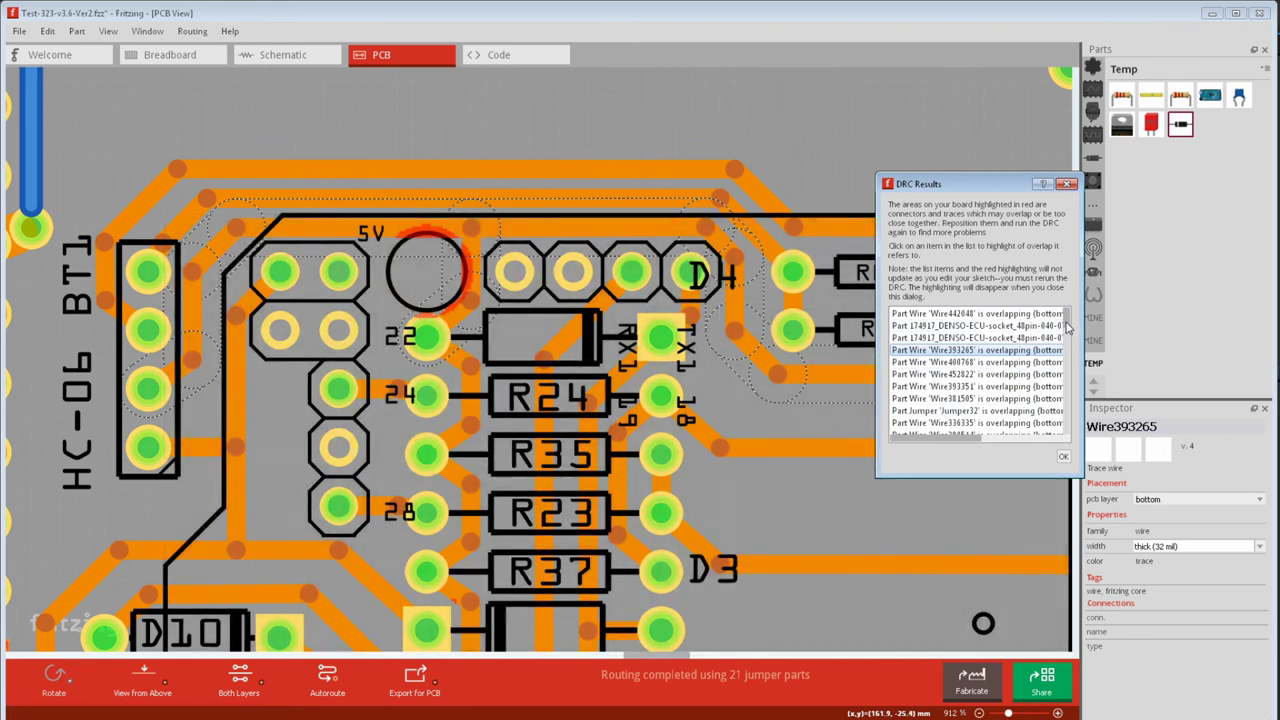
drag(1068, 328, 1063, 443)
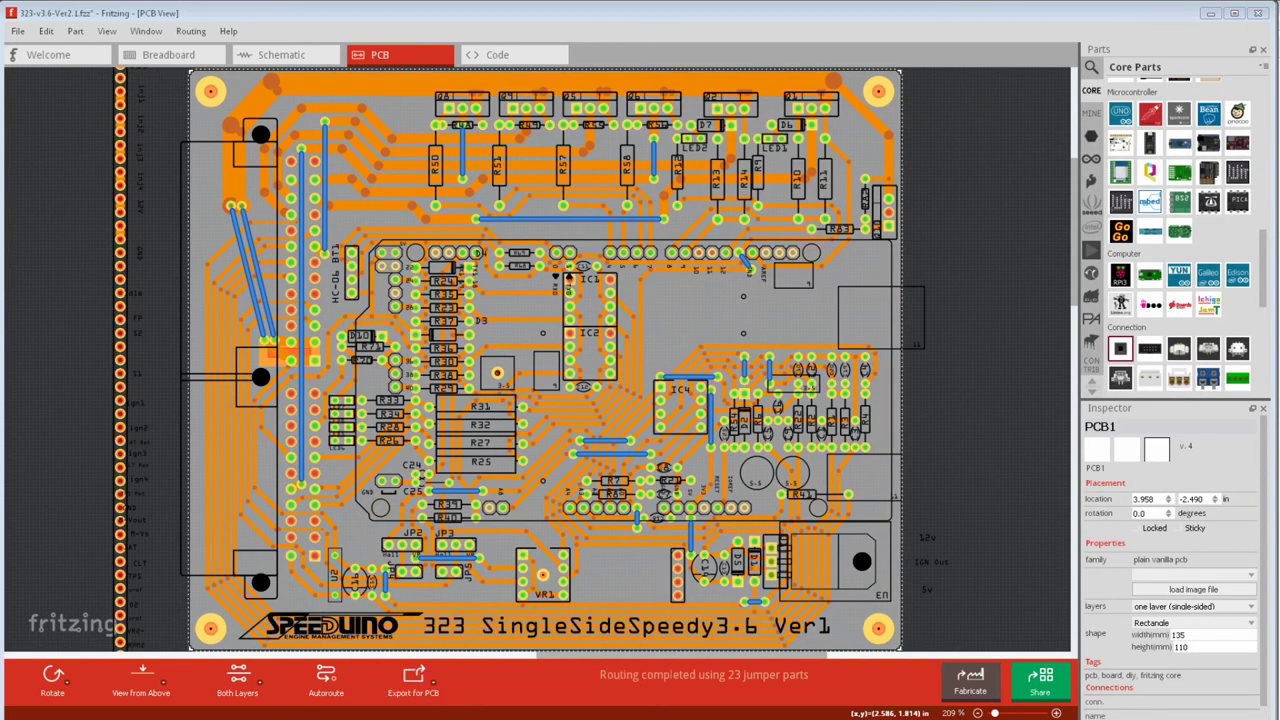
- Export the Speeduino board for production as Extended Gerber (RS-274X) into a new folder named test in Downloads
click(18, 31)
mouse_move(103, 186)
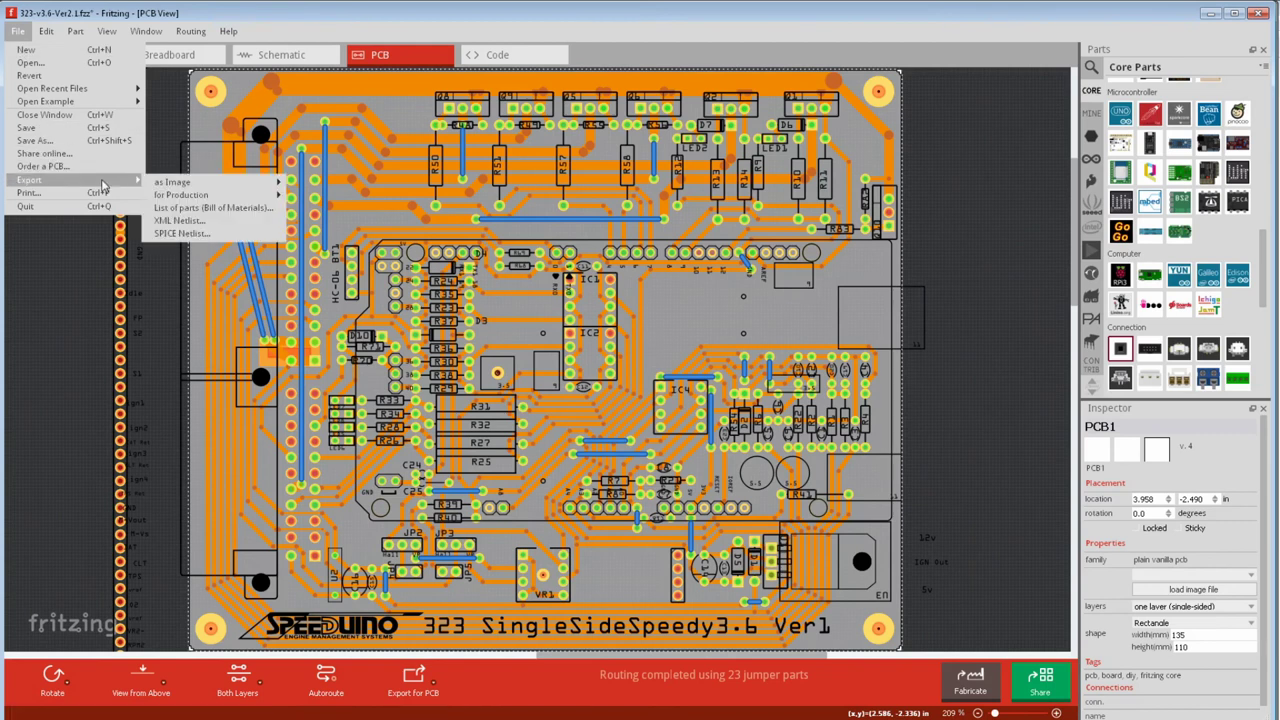
mouse_move(180, 195)
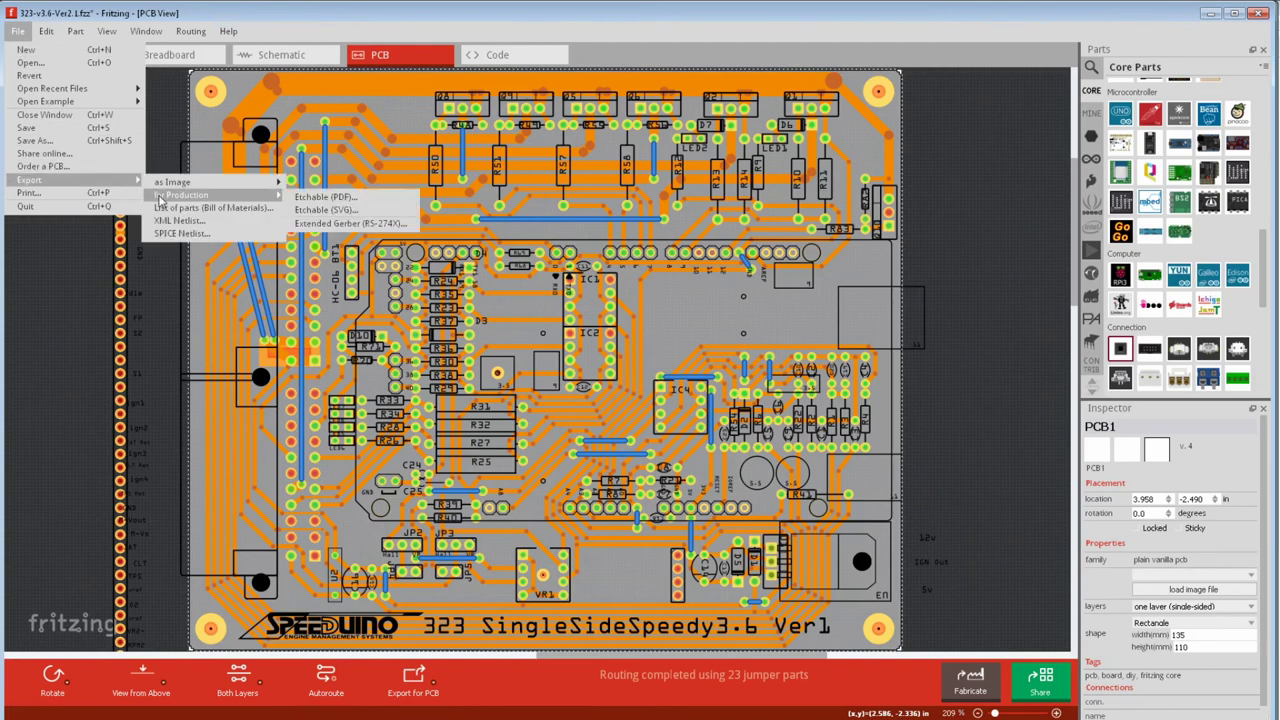
click(330, 223)
click(109, 78)
text(test)
key(Return)
key(Return)
click(476, 372)
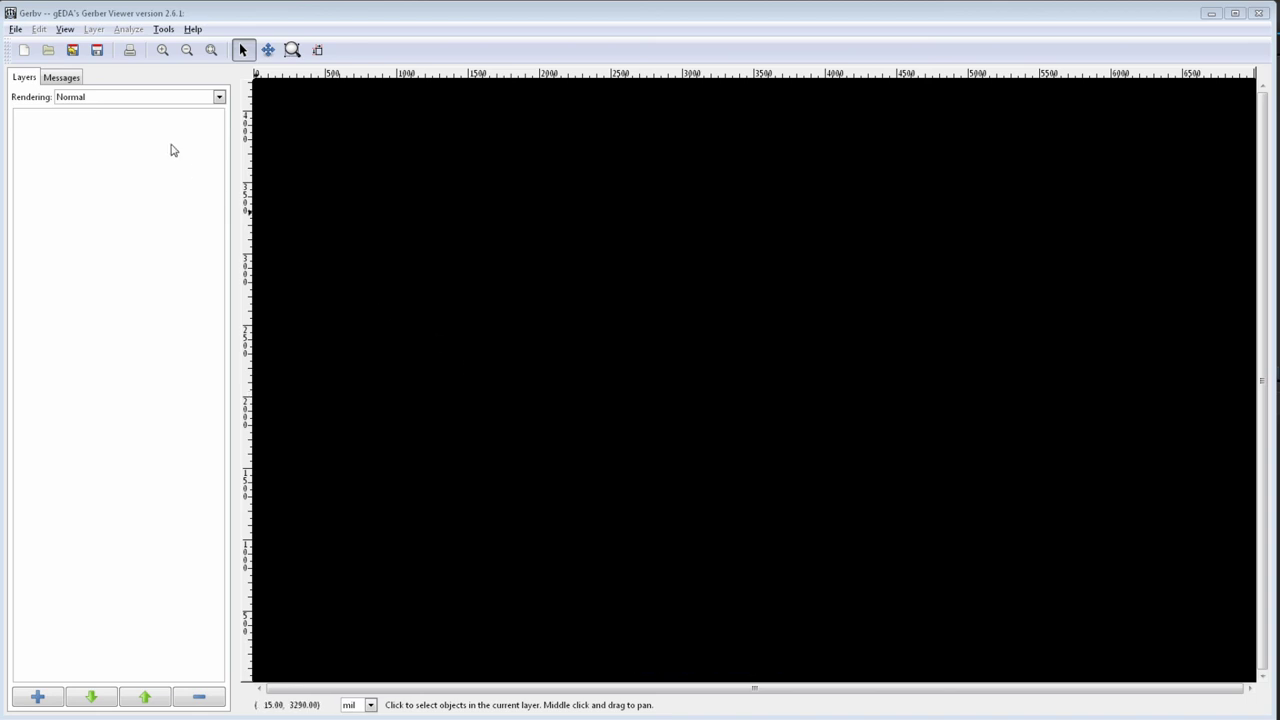
- Switch to Gerbv and open all the exported Gerber, drill and pick-and-place files from the test folder as layers
click(15, 29)
click(45, 127)
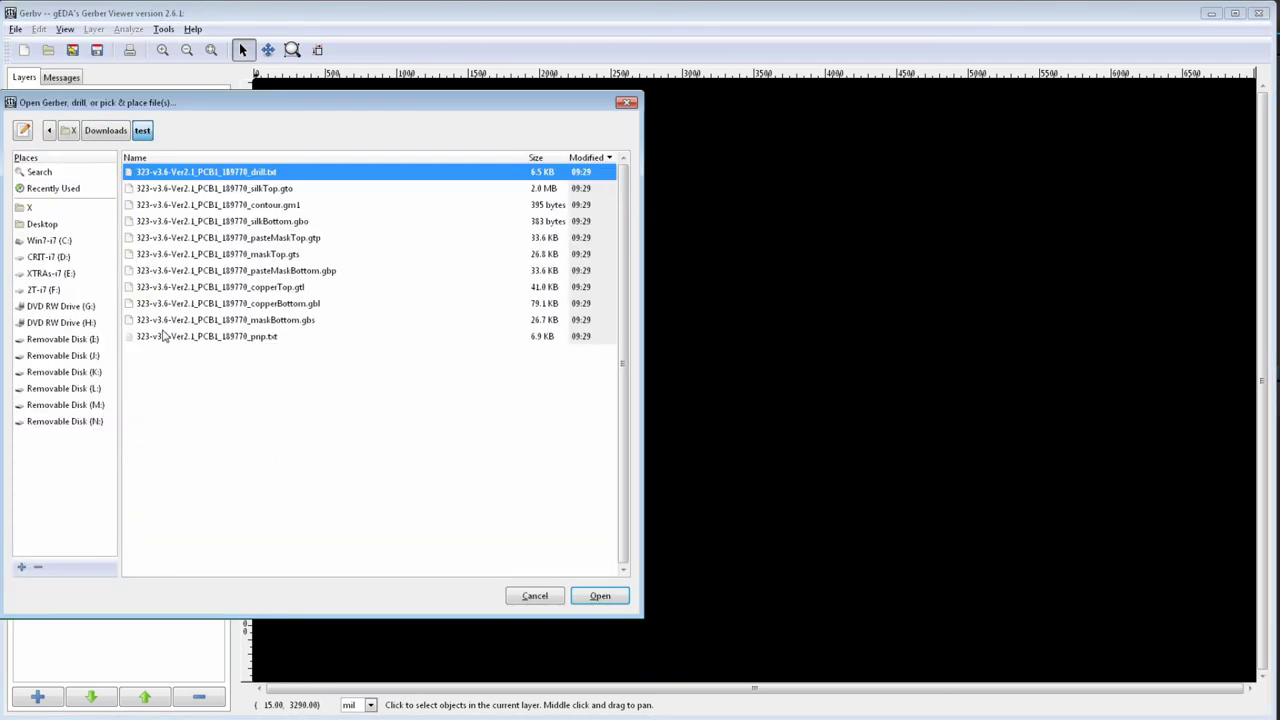
drag(163, 336, 166, 176)
click(600, 596)
click(22, 77)
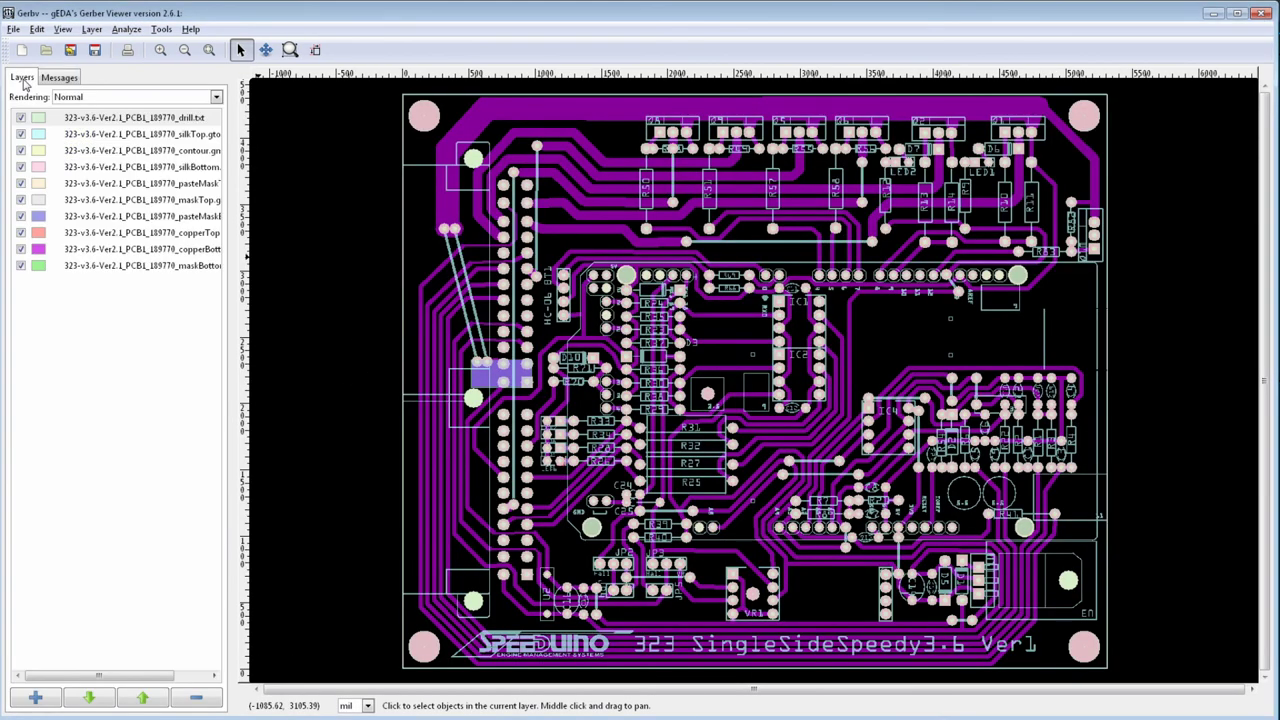
- Hide all of the loaded board layers
click(21, 133)
click(21, 150)
click(21, 166)
click(21, 183)
click(21, 199)
click(21, 216)
click(21, 232)
click(21, 264)
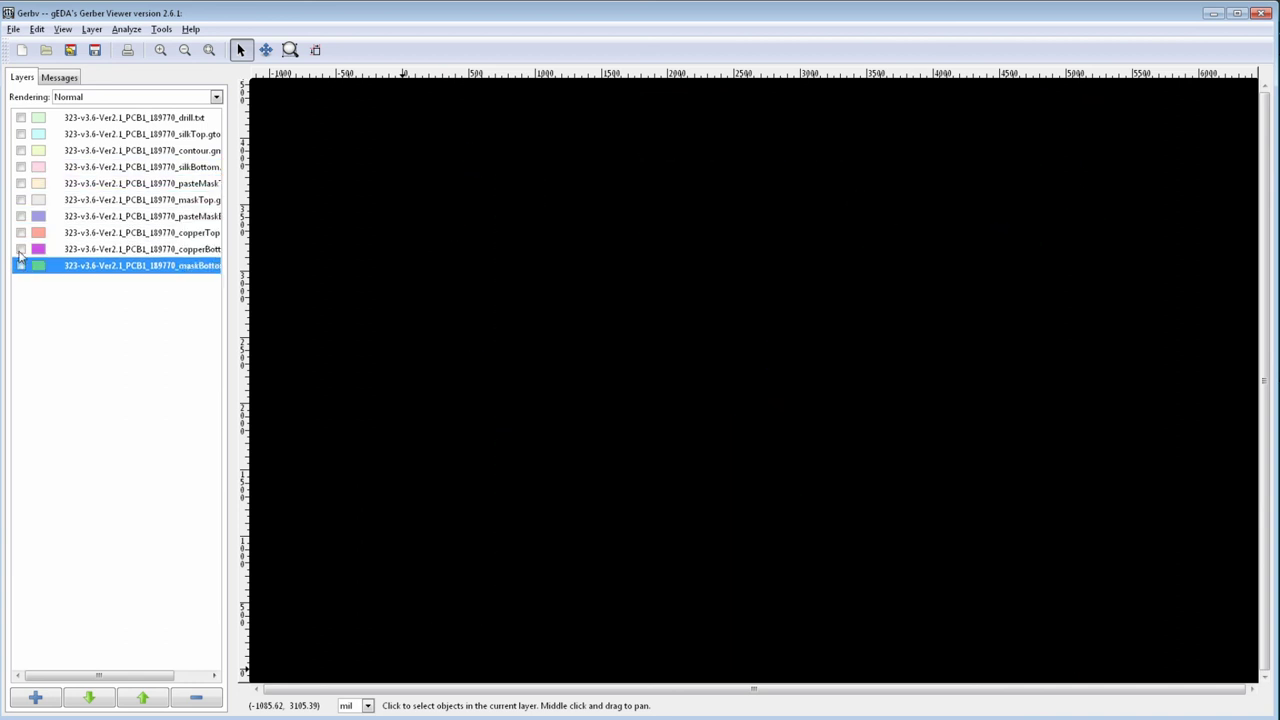
- Show the copperBottom, drill, copperTop, contour and silkTop layers one after another
click(21, 250)
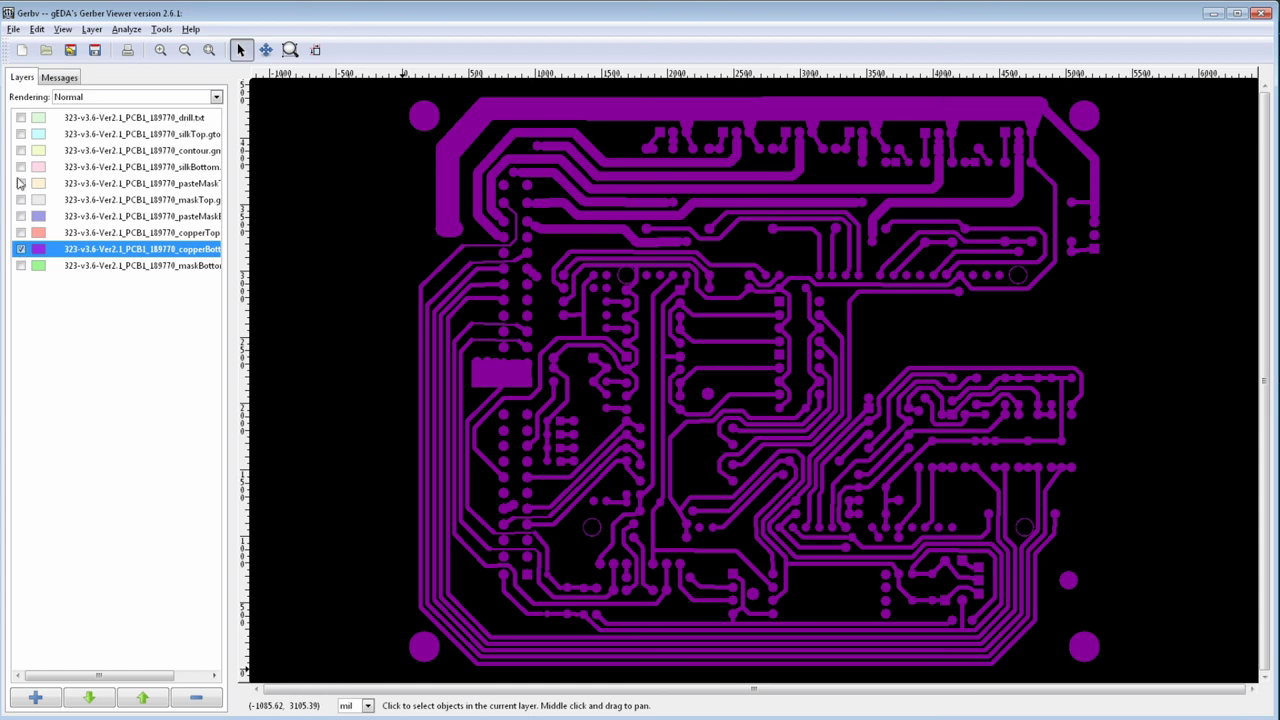
click(21, 118)
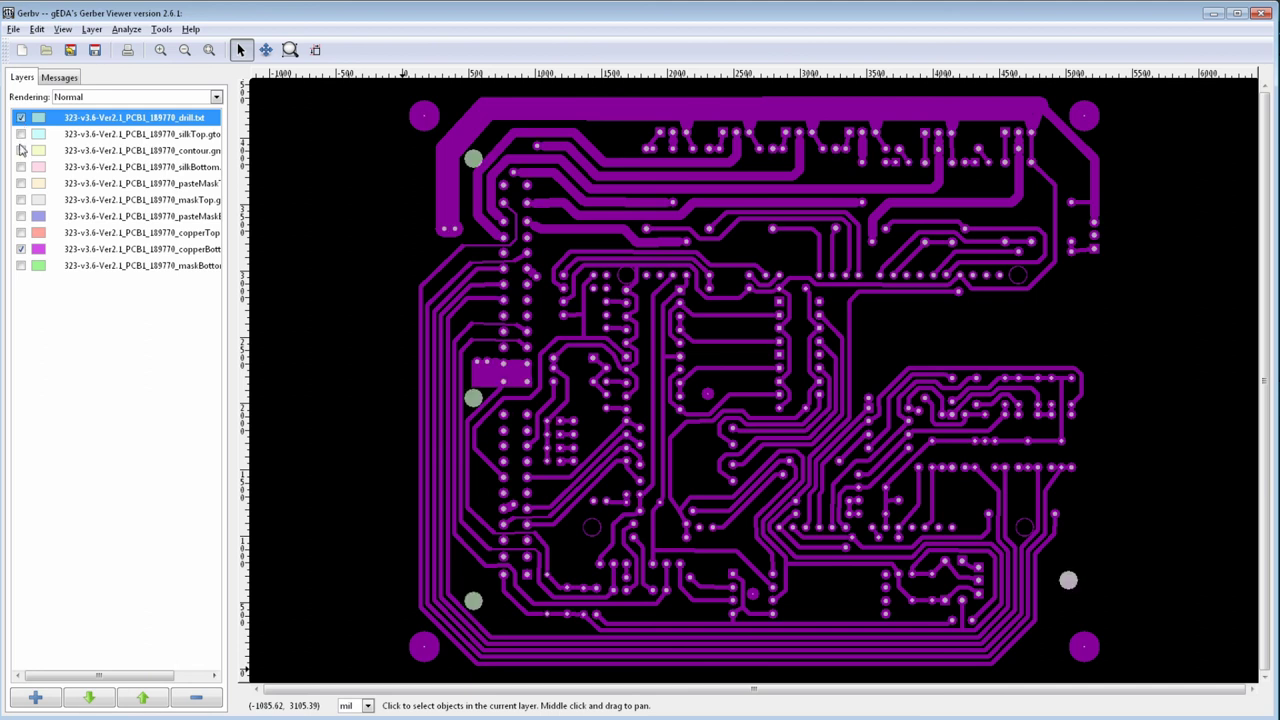
click(20, 233)
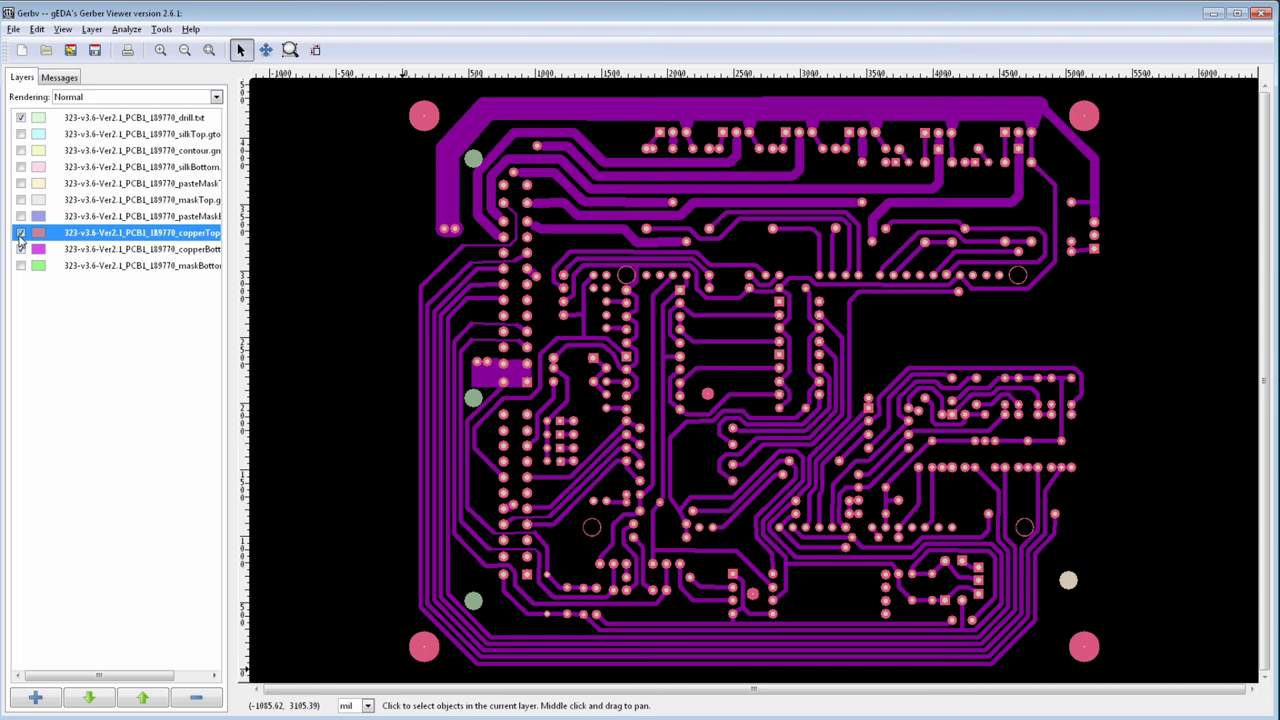
click(21, 151)
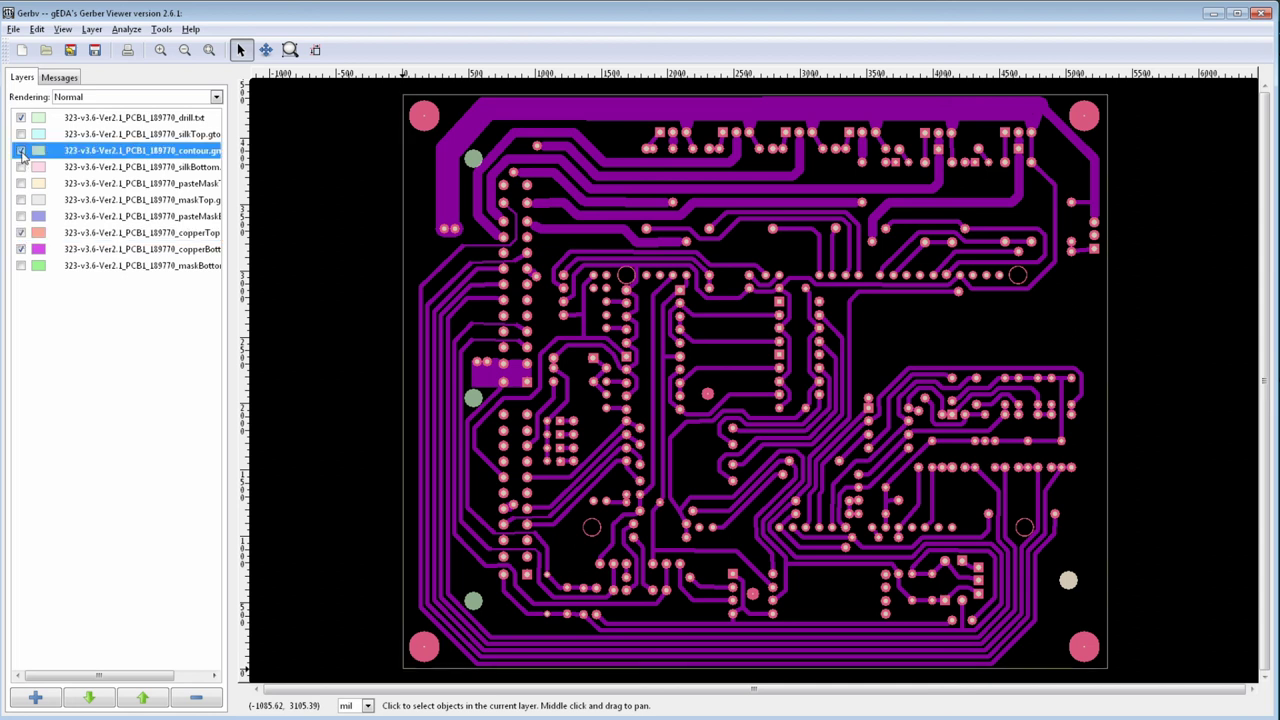
click(21, 134)
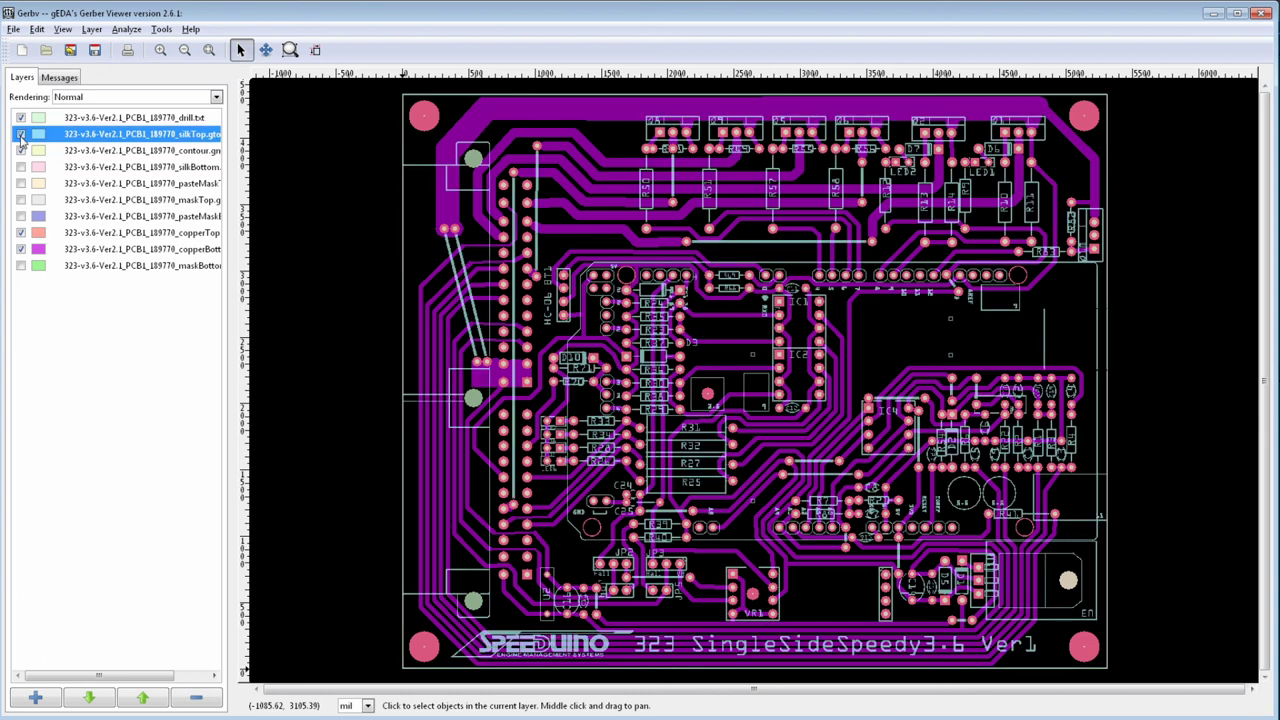
- Measure the board's width from edge to edge with the measuring tool
key(F4)
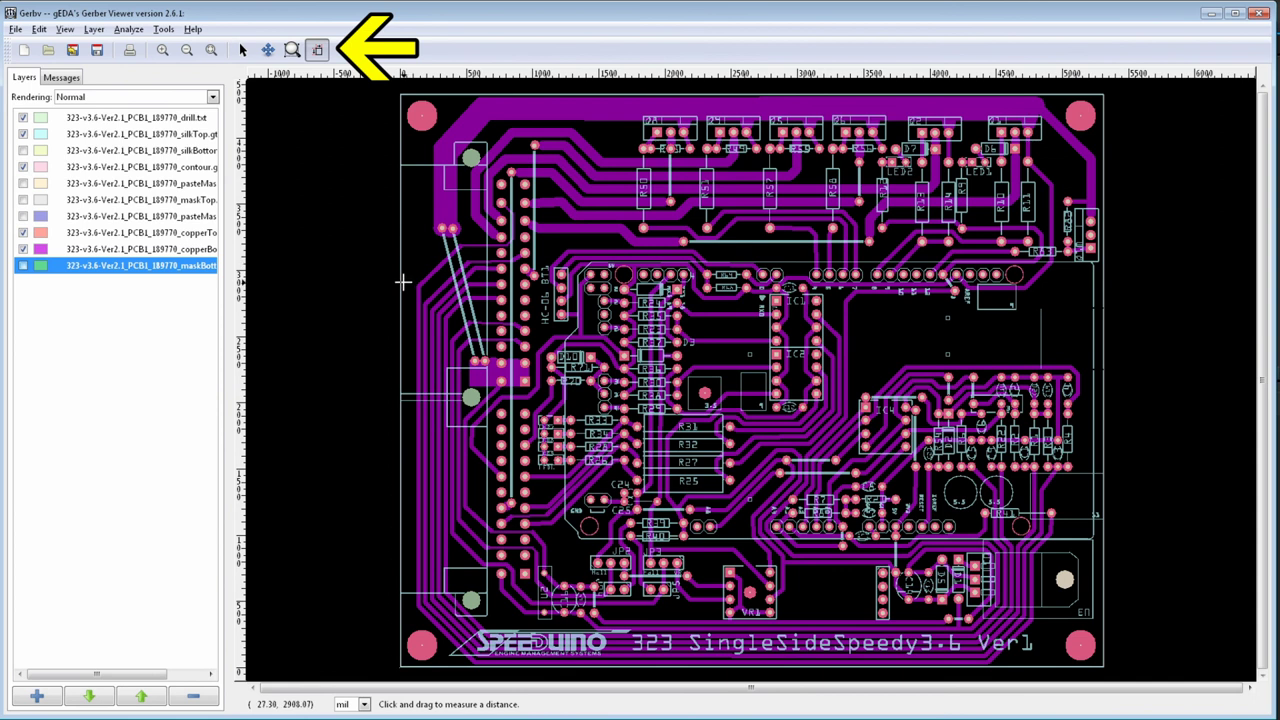
drag(403, 282, 1106, 290)
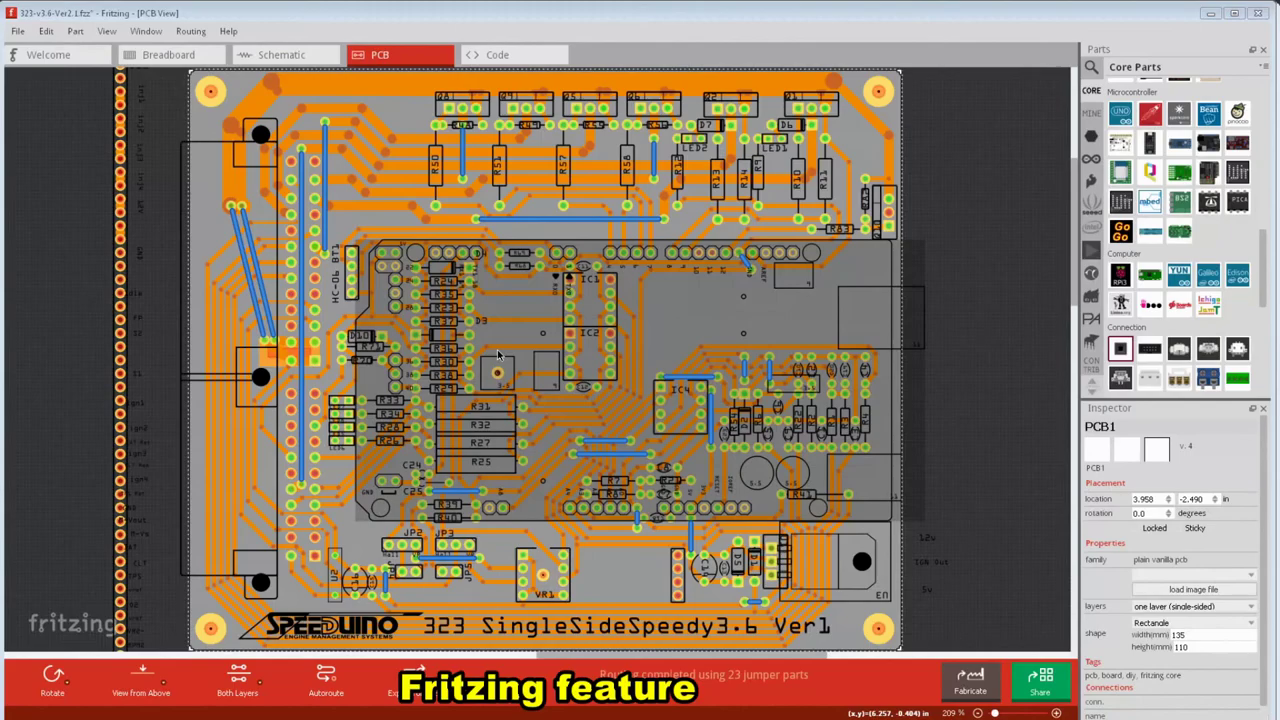
- Switch back to Fritzing and export the board's list of parts (Bill of Materials)
click(18, 31)
mouse_move(127, 184)
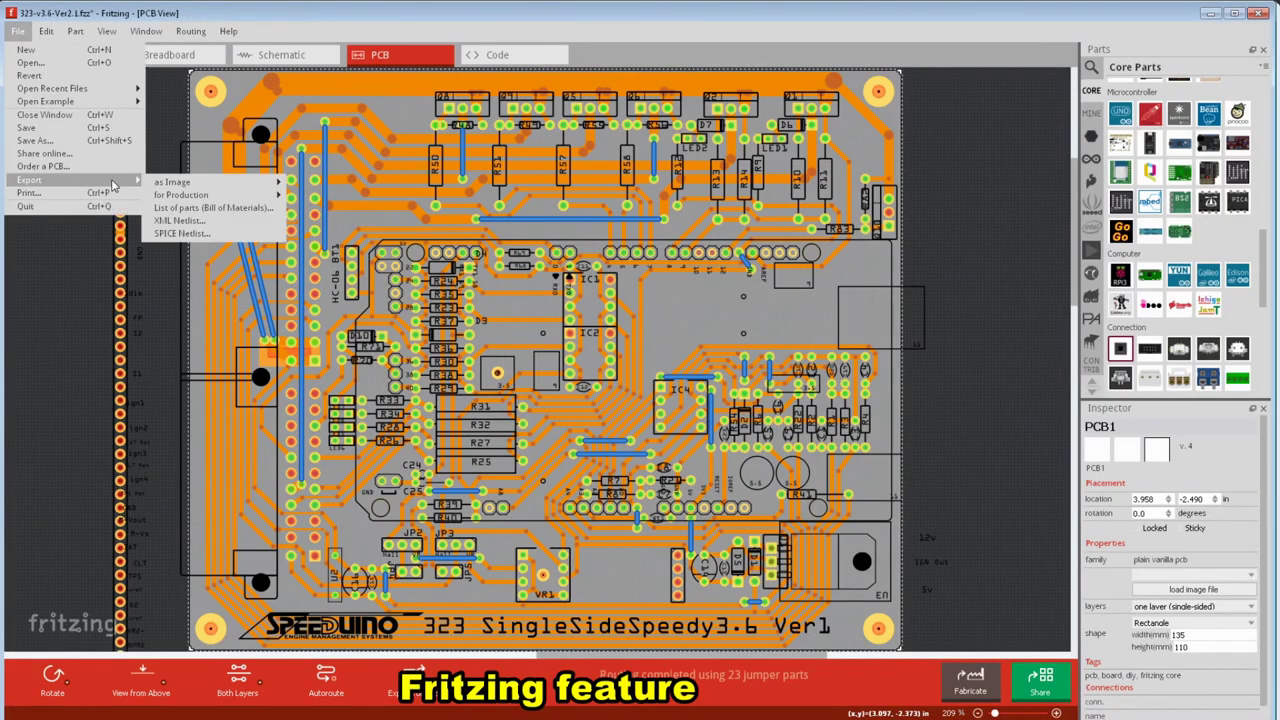
mouse_move(174, 184)
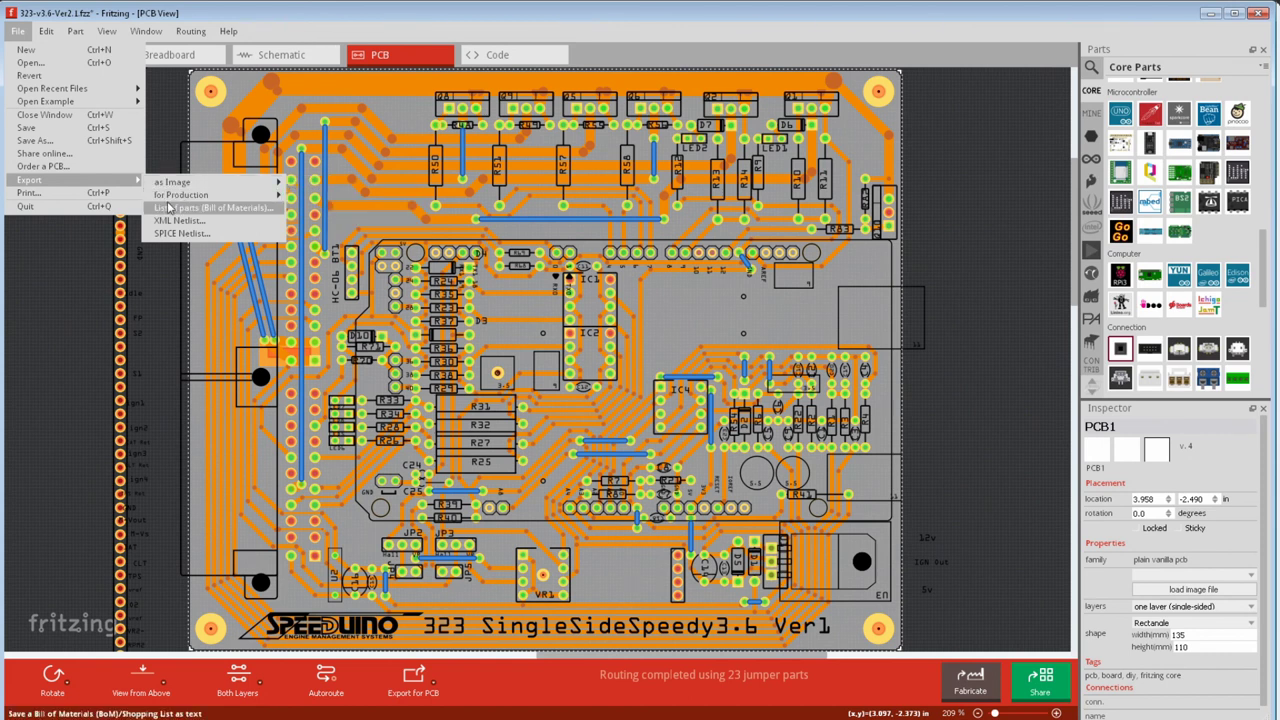
click(170, 208)
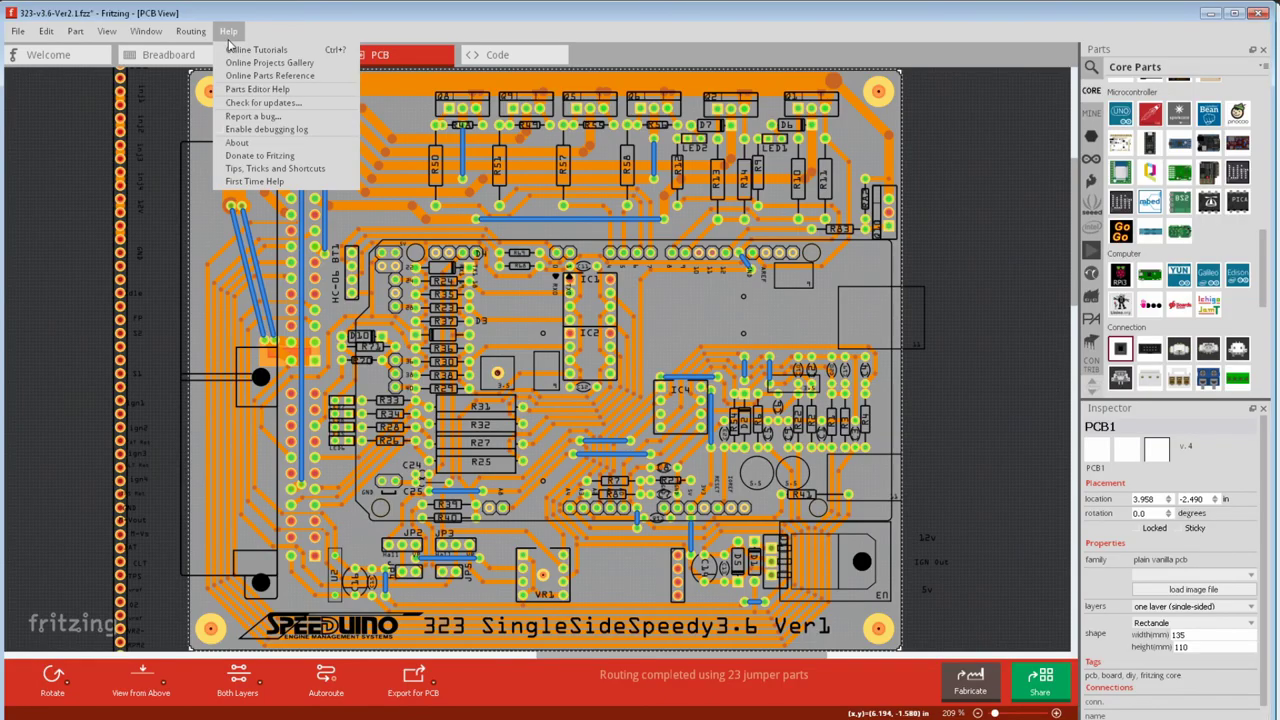
- Look through the Fritzing tips, tricks and shortcuts help
click(273, 168)
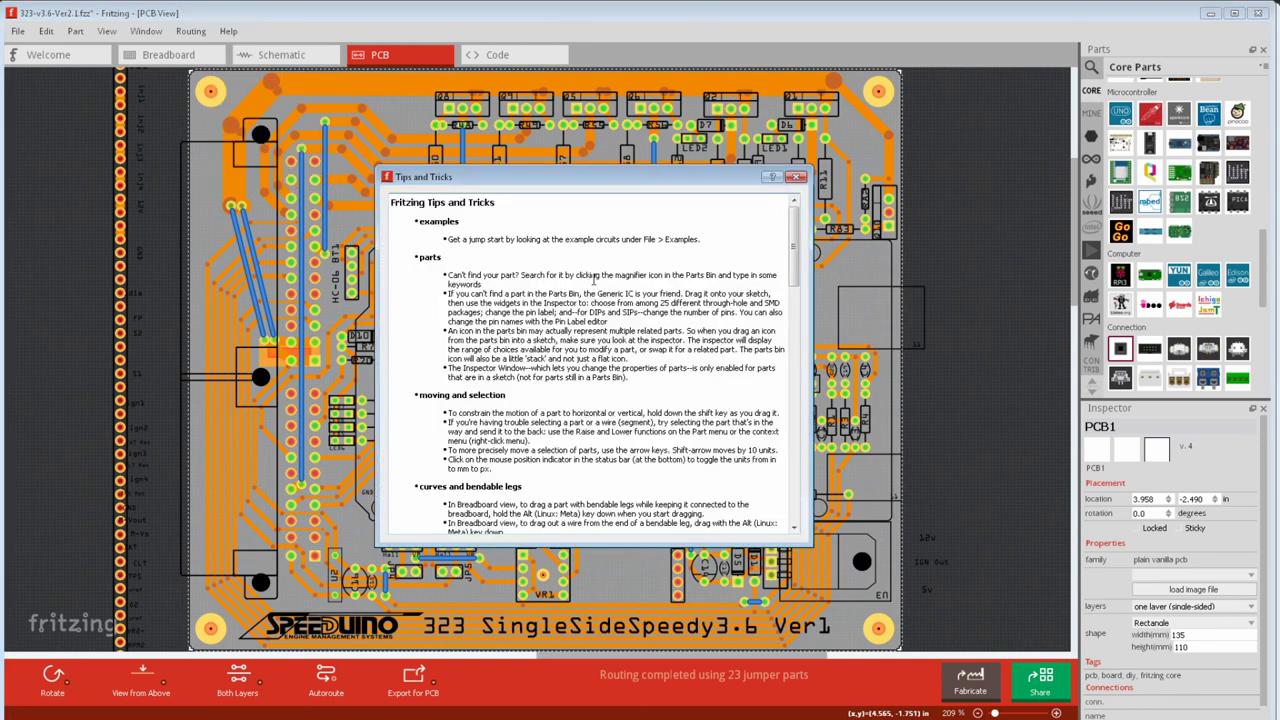
drag(794, 285, 831, 485)
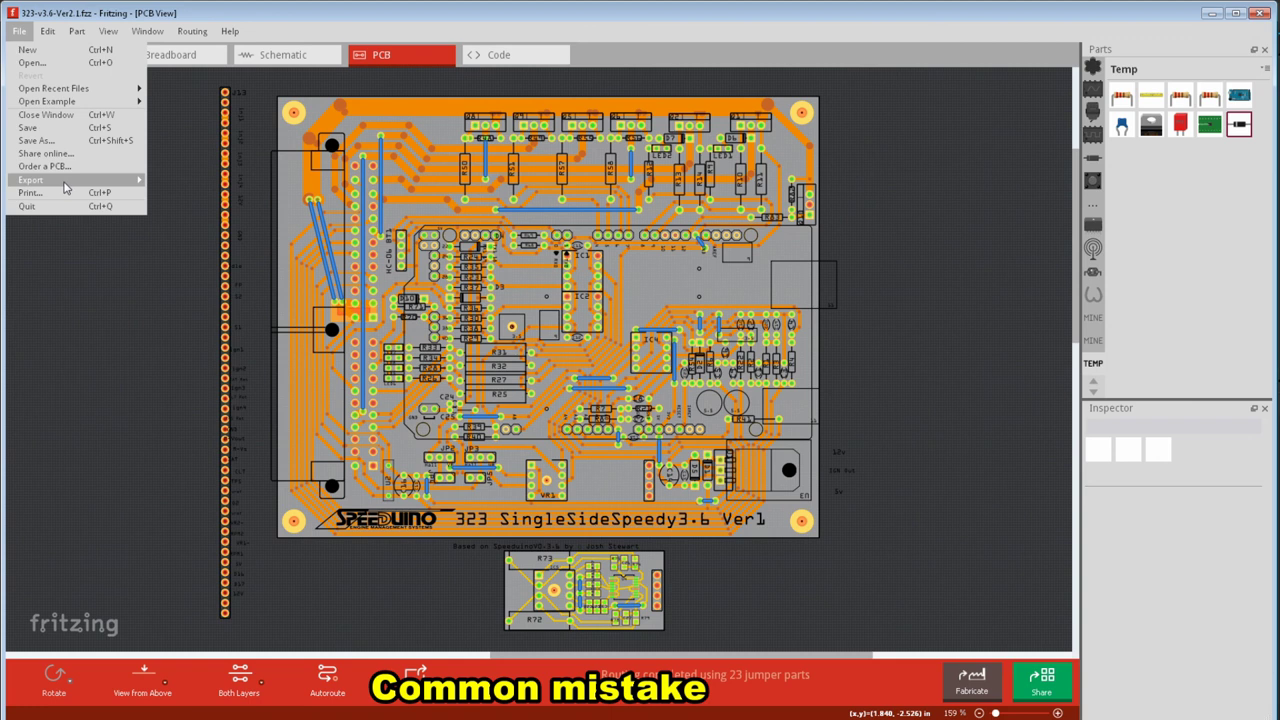
- Check the available export formats for the Speeduino sketch and display the Code view
mouse_move(64, 184)
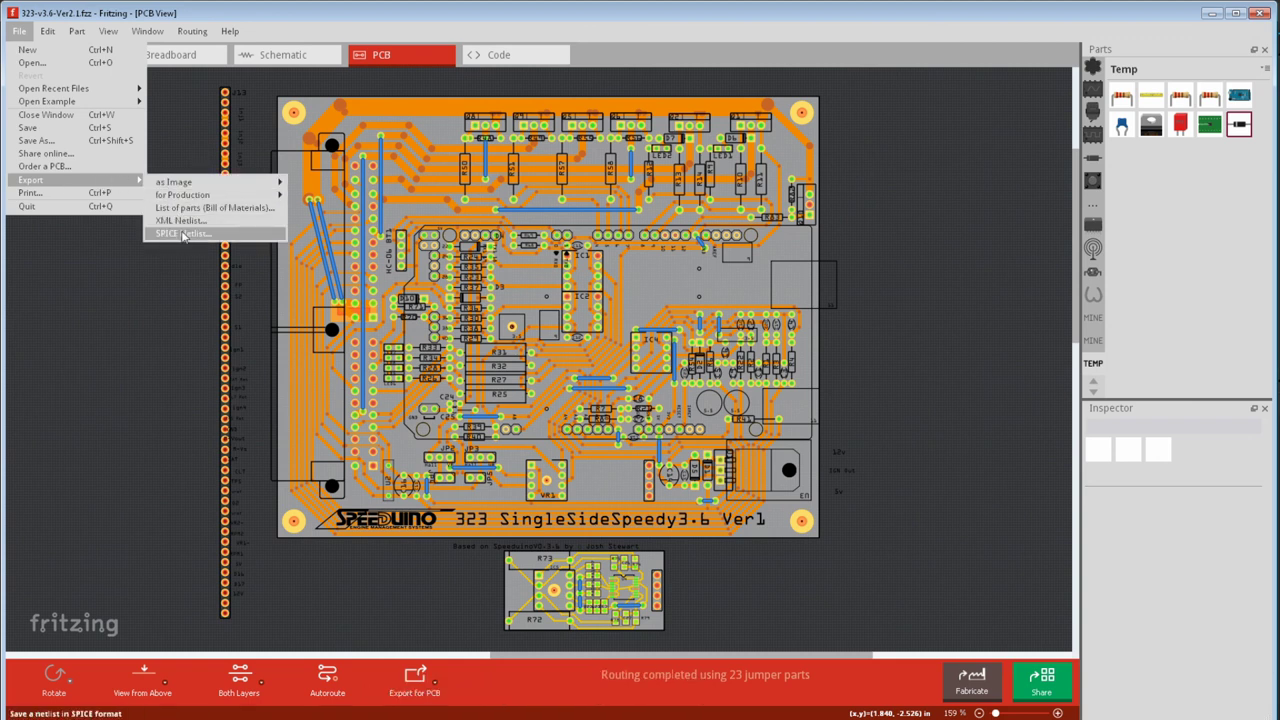
click(489, 59)
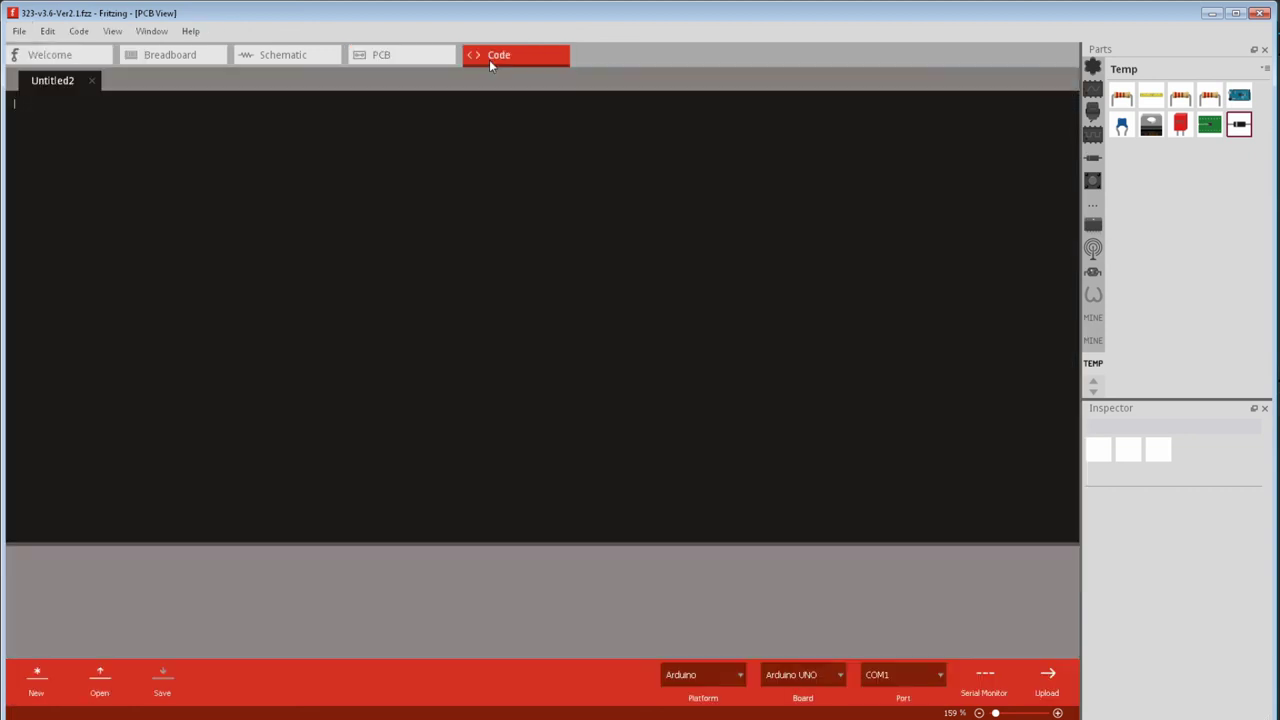